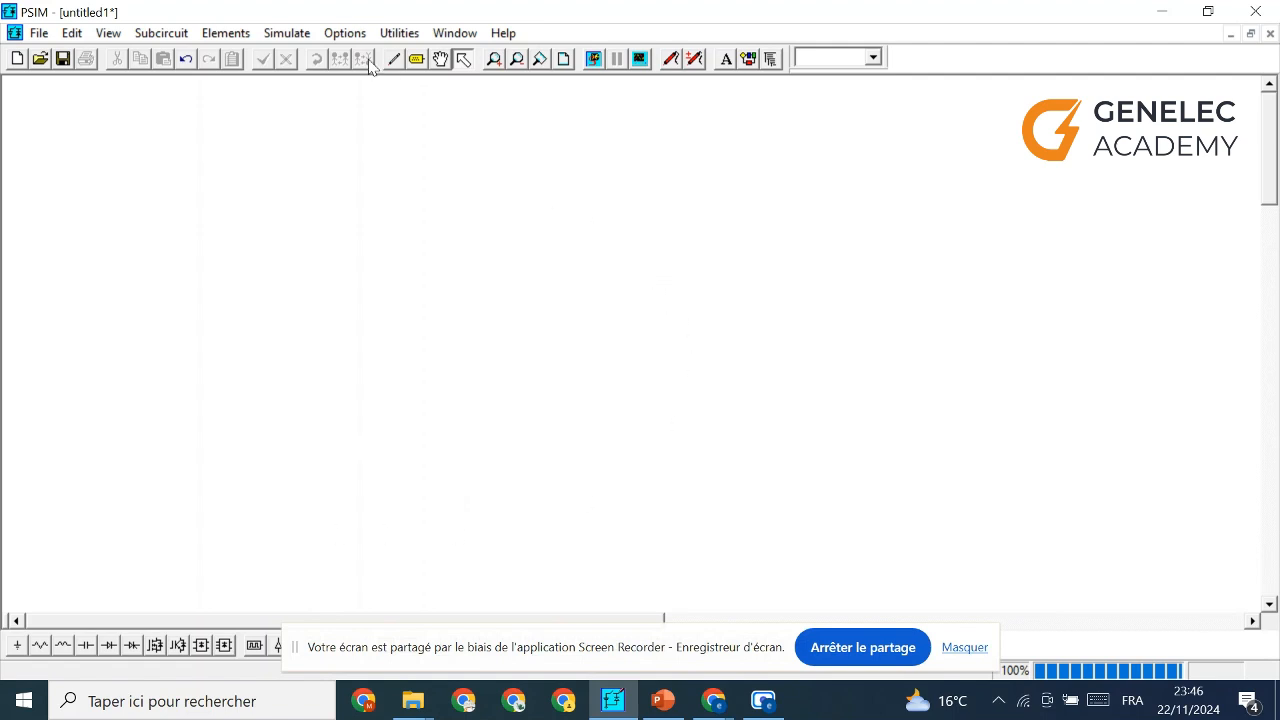
# Place one sinusoidal voltage source on the empty schematic, near the left side of the drawing area
pyautogui.click(290, 34)
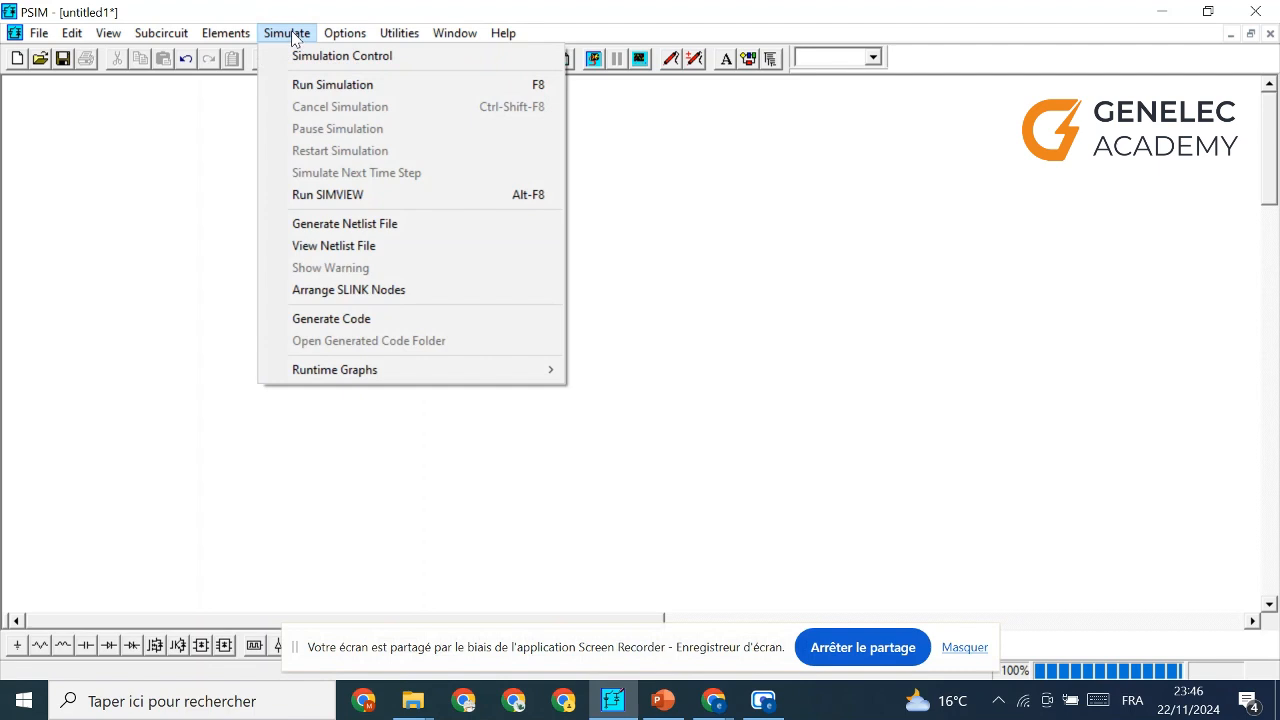
pyautogui.moveTo(238, 37)
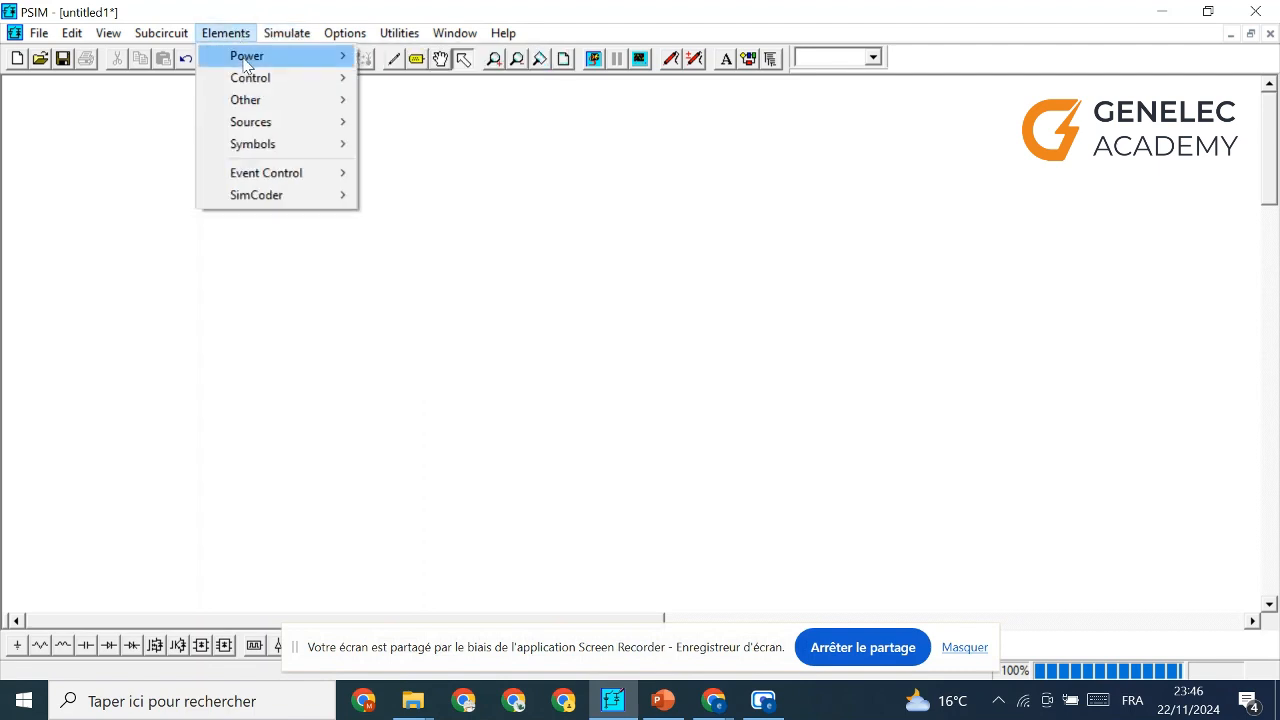
pyautogui.moveTo(256, 130)
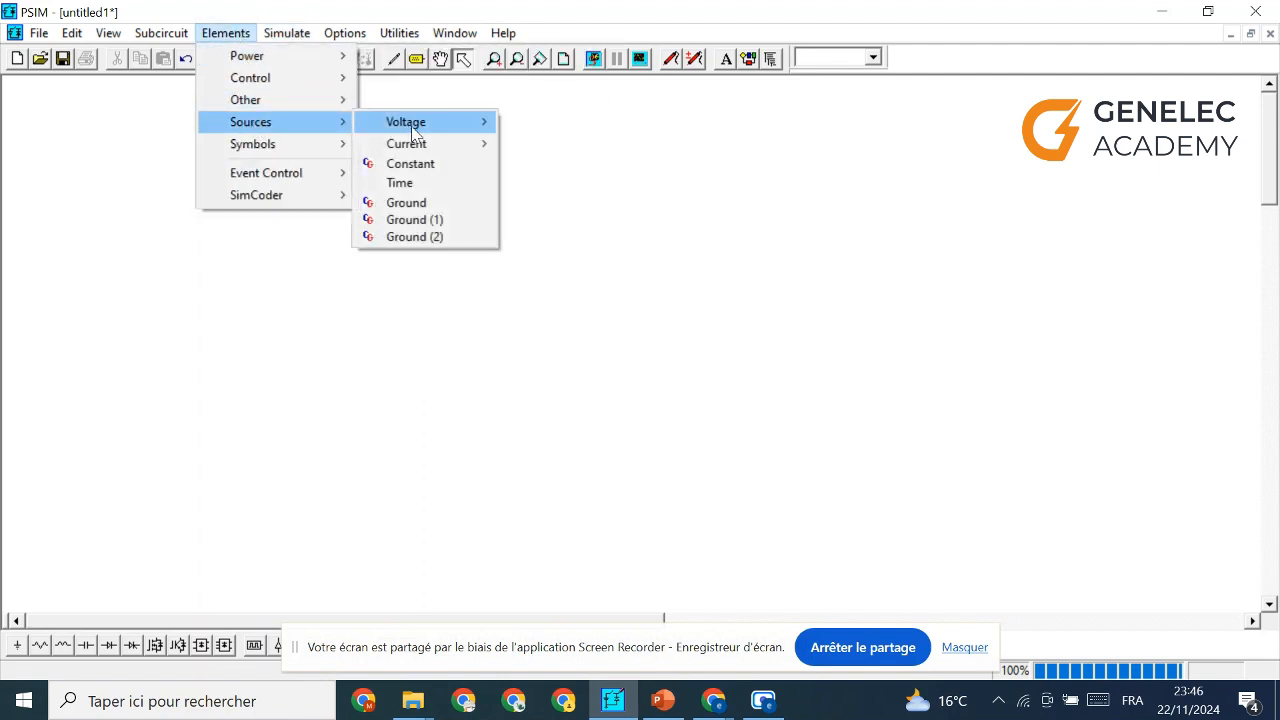
pyautogui.moveTo(425, 135)
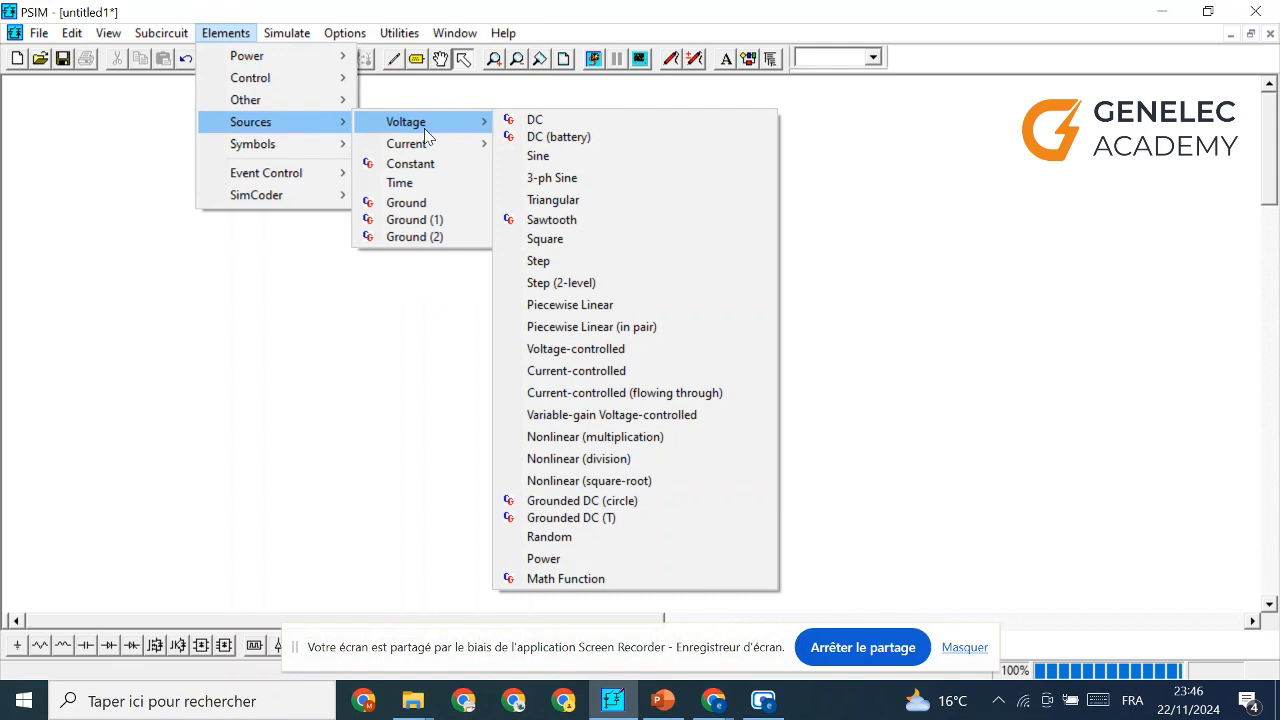
pyautogui.click(562, 157)
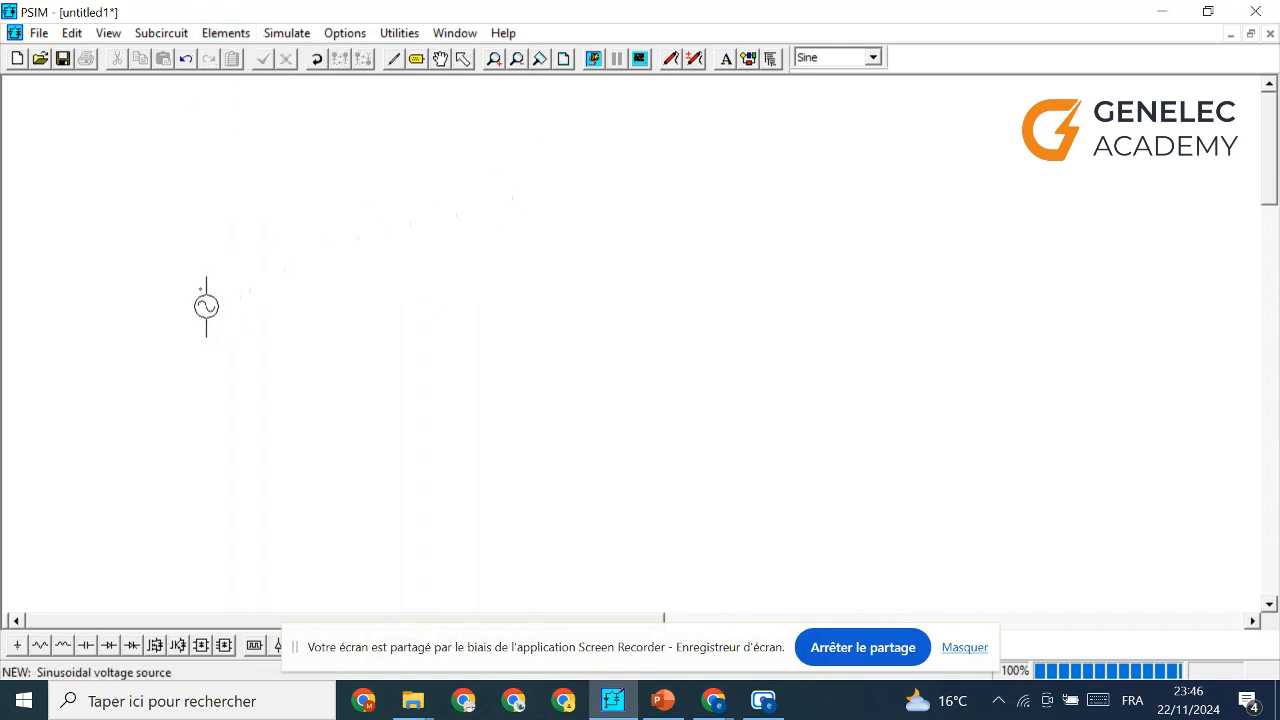
pyautogui.click(147, 298)
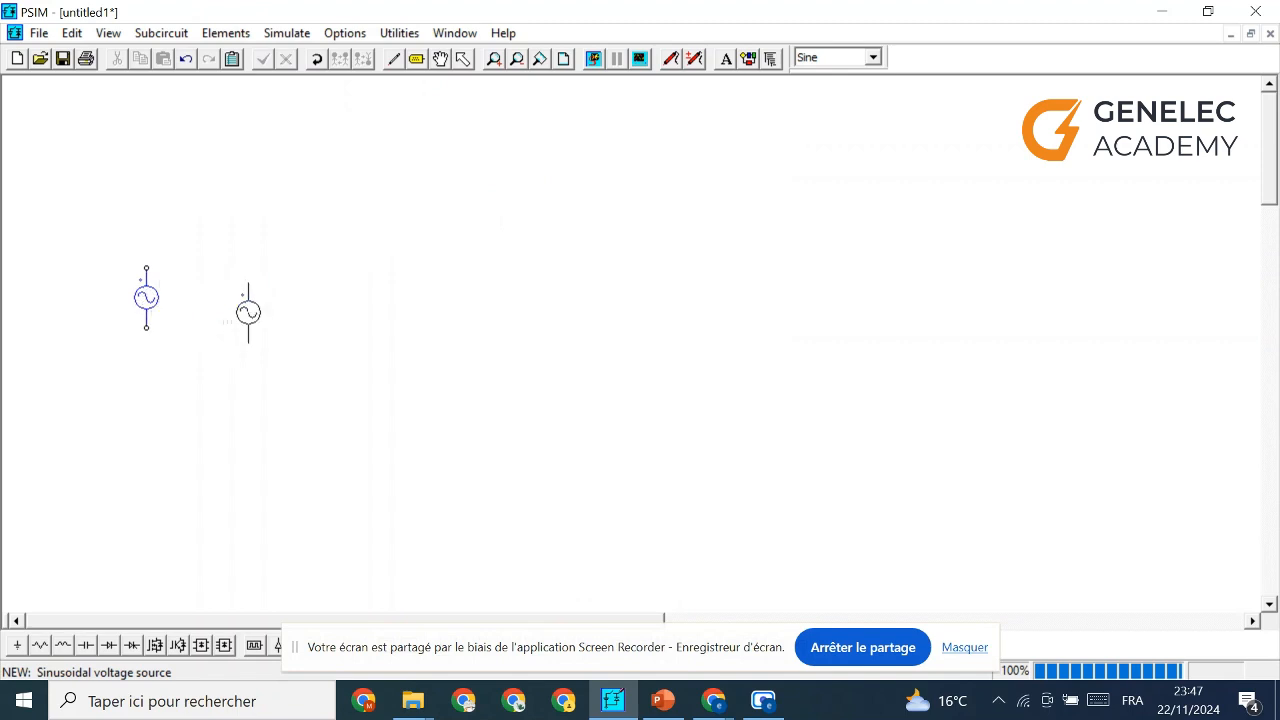
pyautogui.press('Escape')
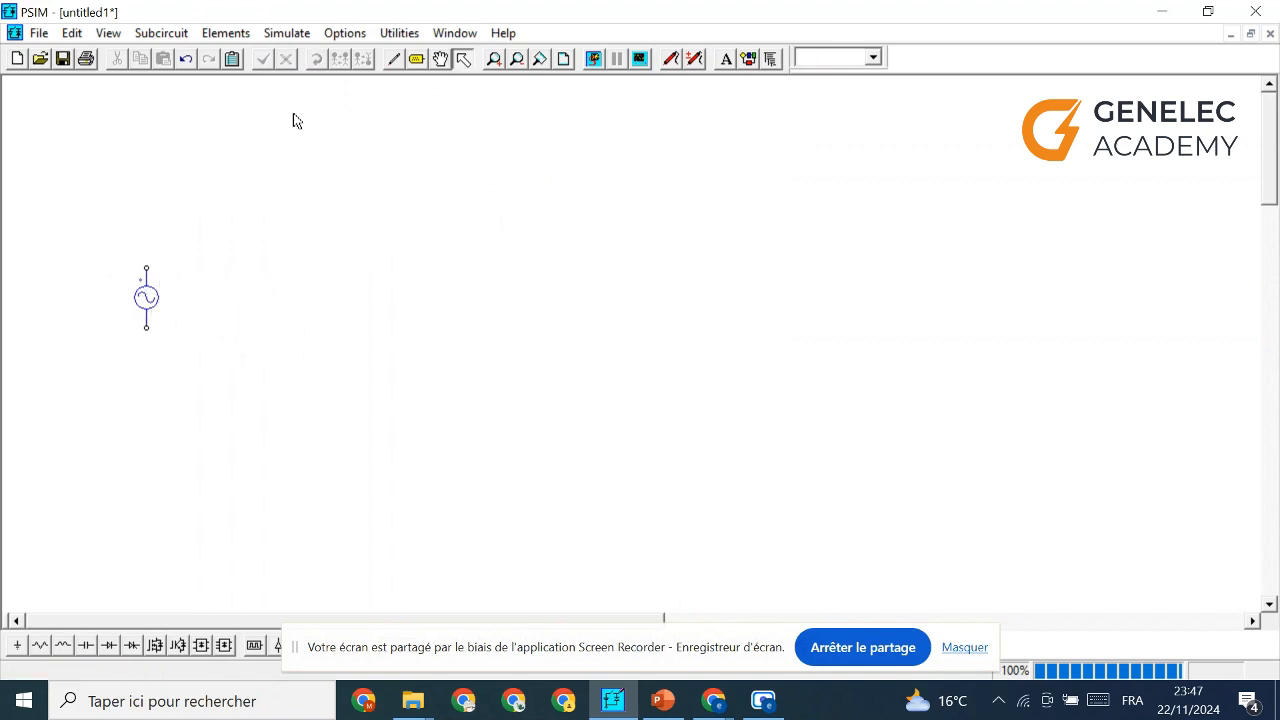
# Place one resistor from the RLC branch elements to the right of the sine source, leaving room between them
pyautogui.moveTo(758, 645); pyautogui.dragTo(1087, 674)
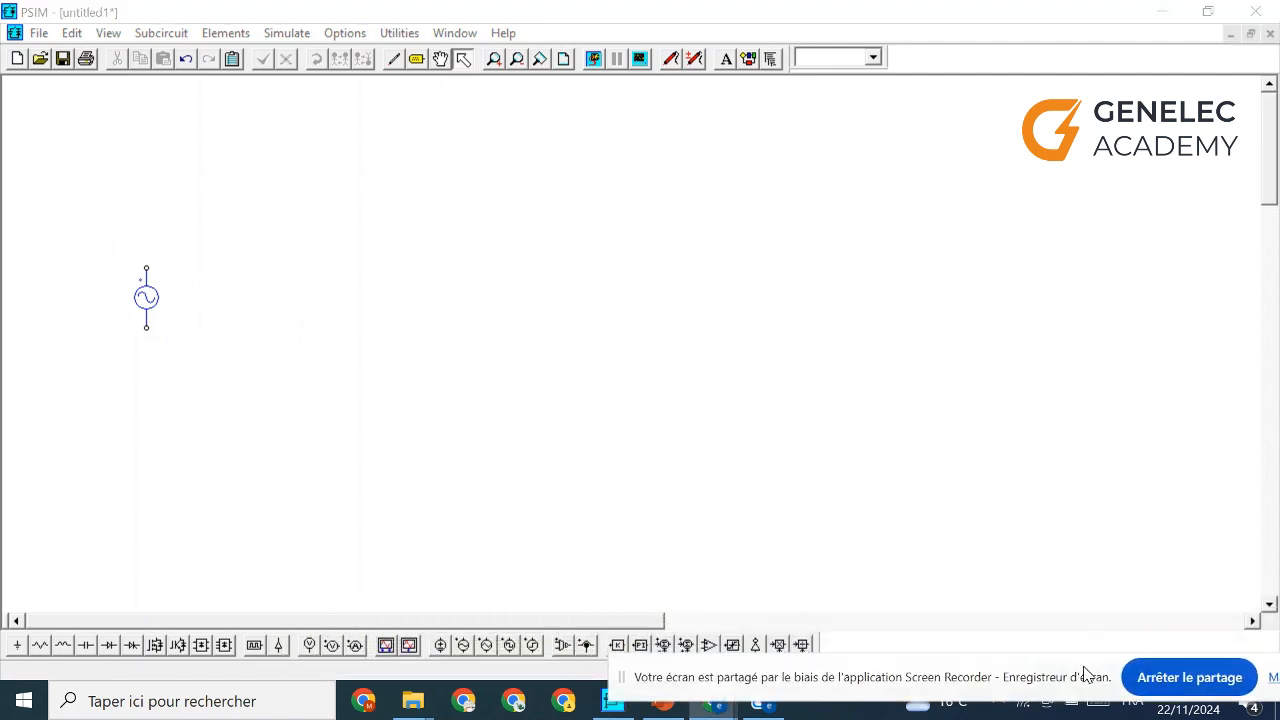
pyautogui.click(268, 38)
pyautogui.click(245, 35)
pyautogui.click(245, 35)
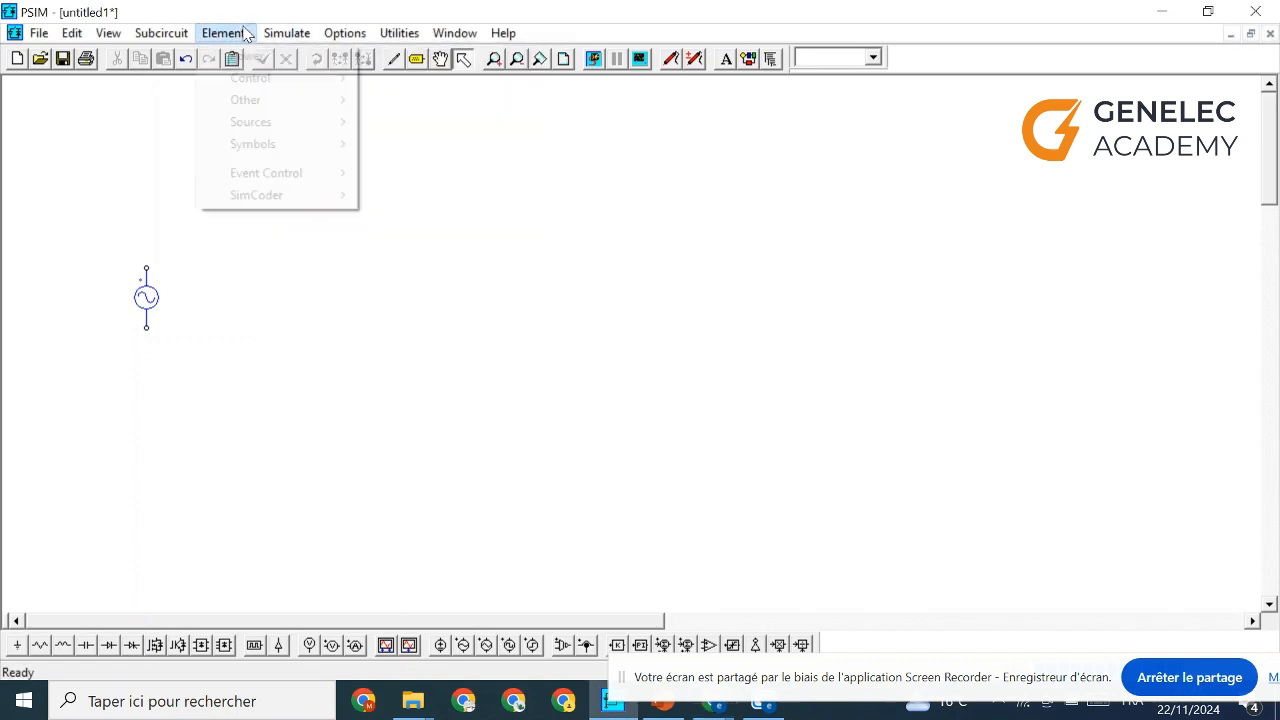
pyautogui.moveTo(250, 60)
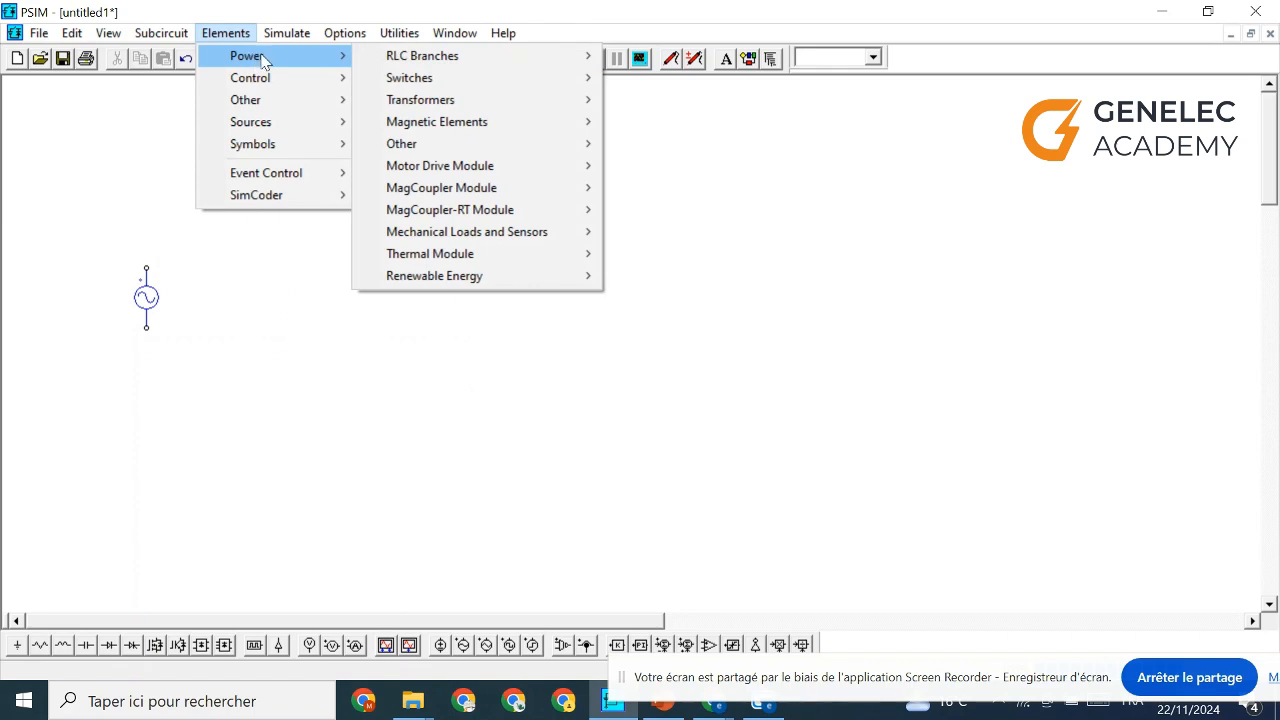
pyautogui.moveTo(478, 57)
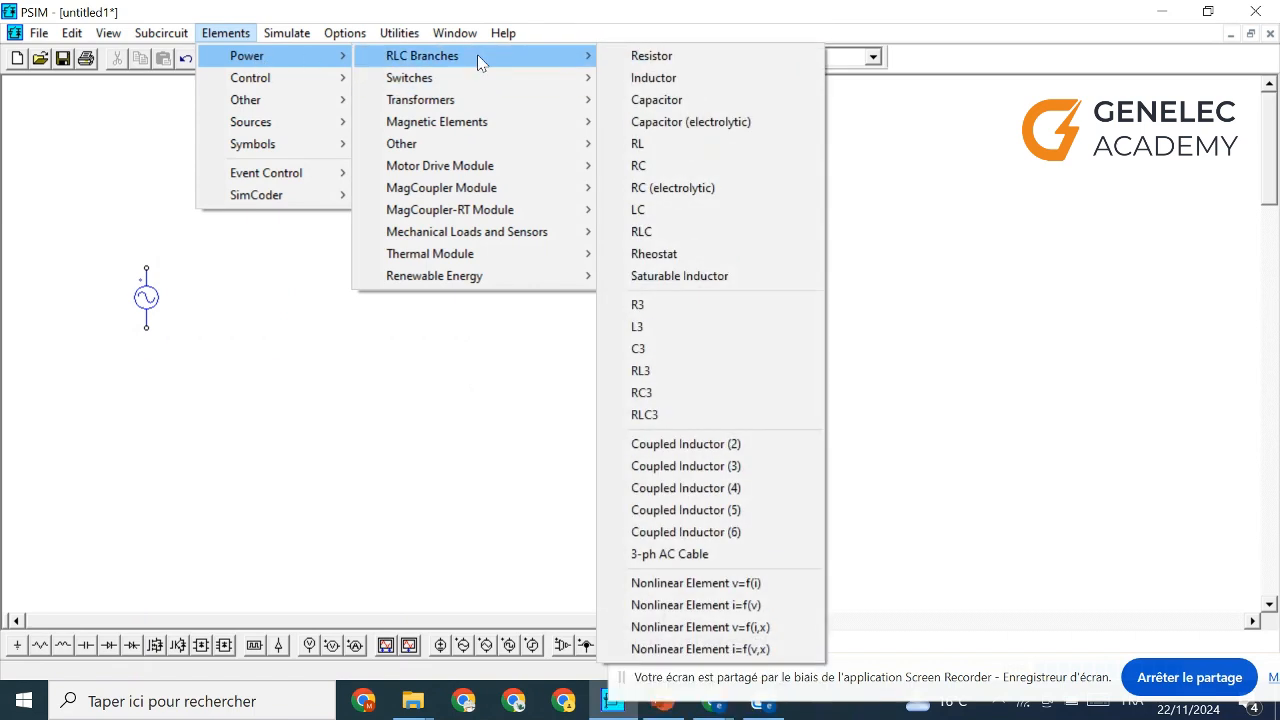
pyautogui.click(678, 64)
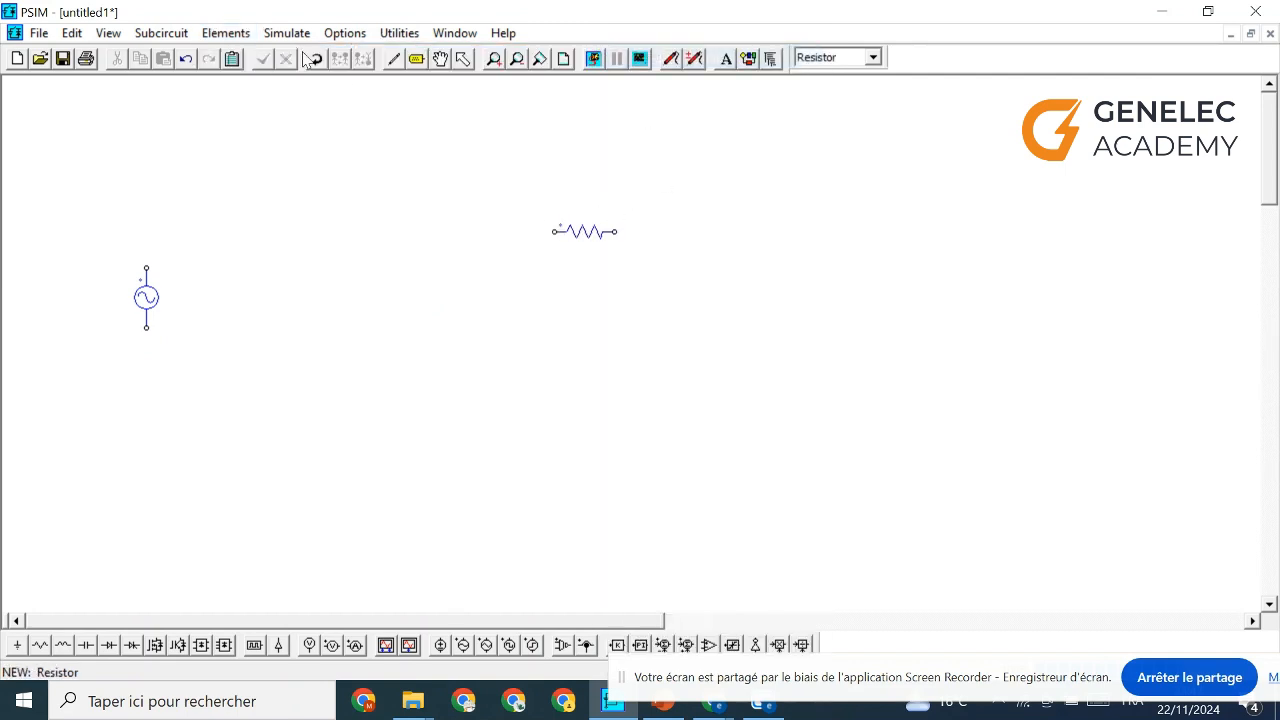
pyautogui.press('Escape')
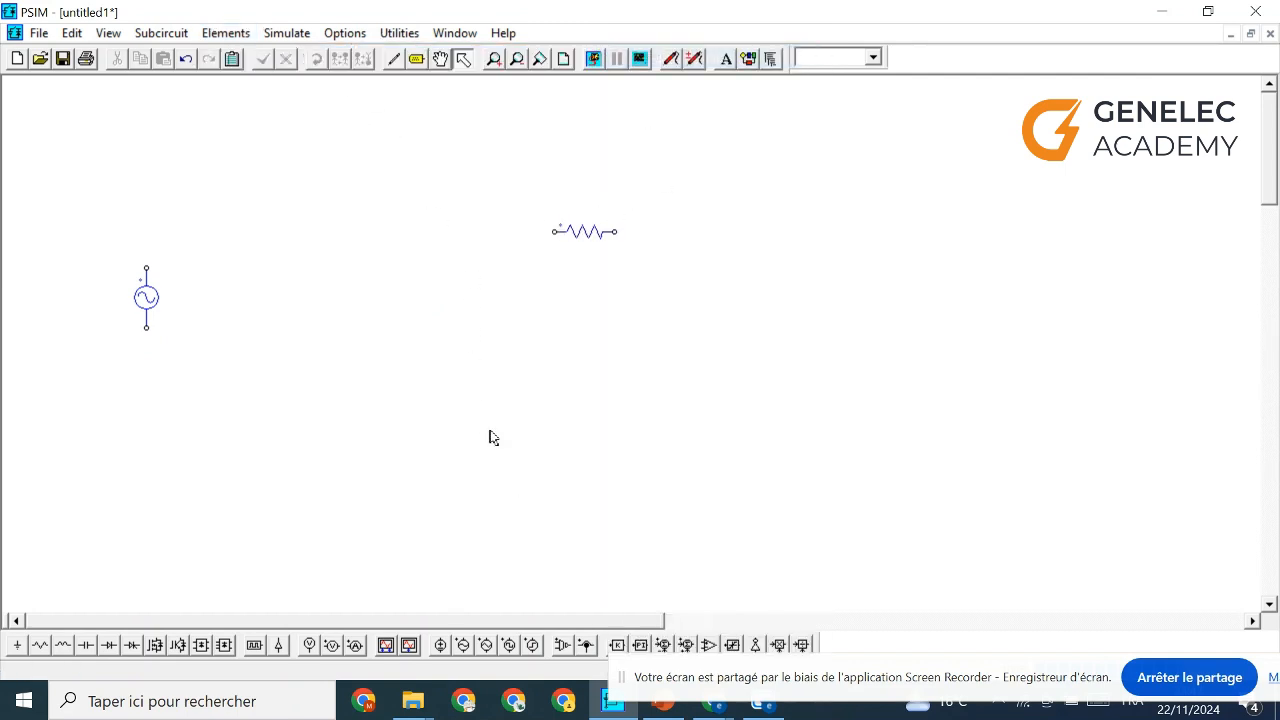
# Place one inductor directly below the resistor
pyautogui.click(240, 36)
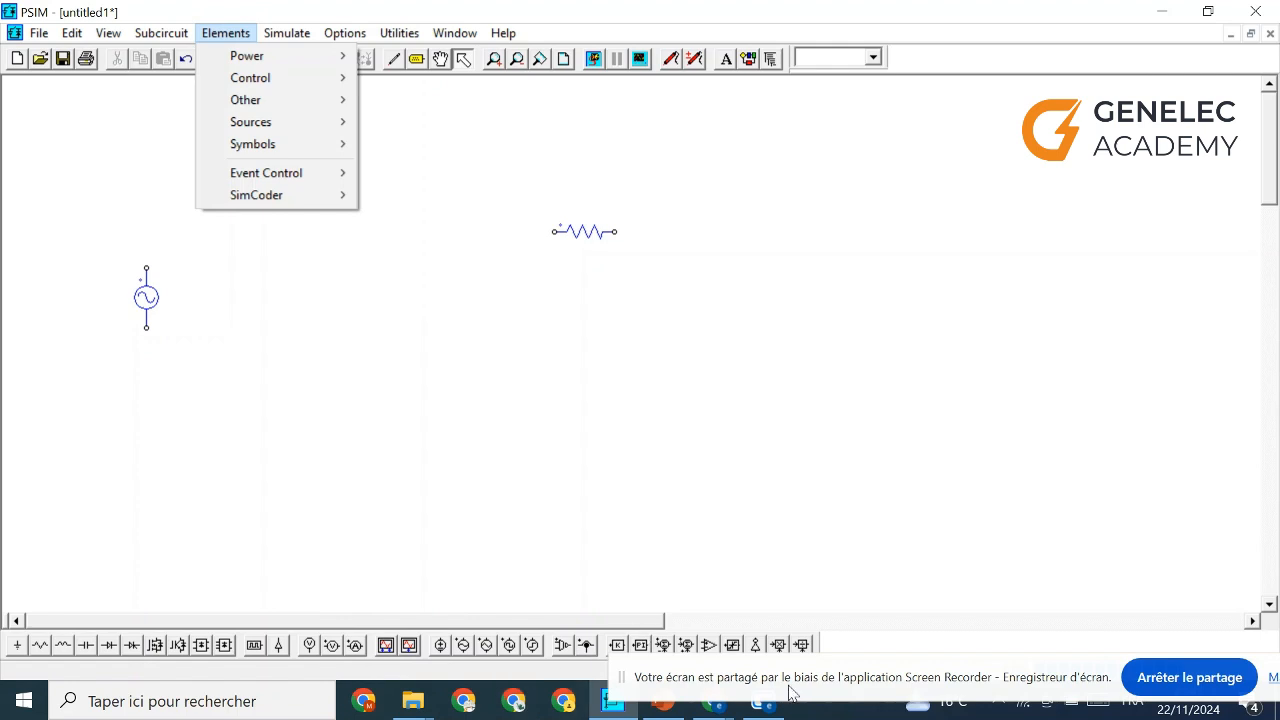
pyautogui.click(985, 672)
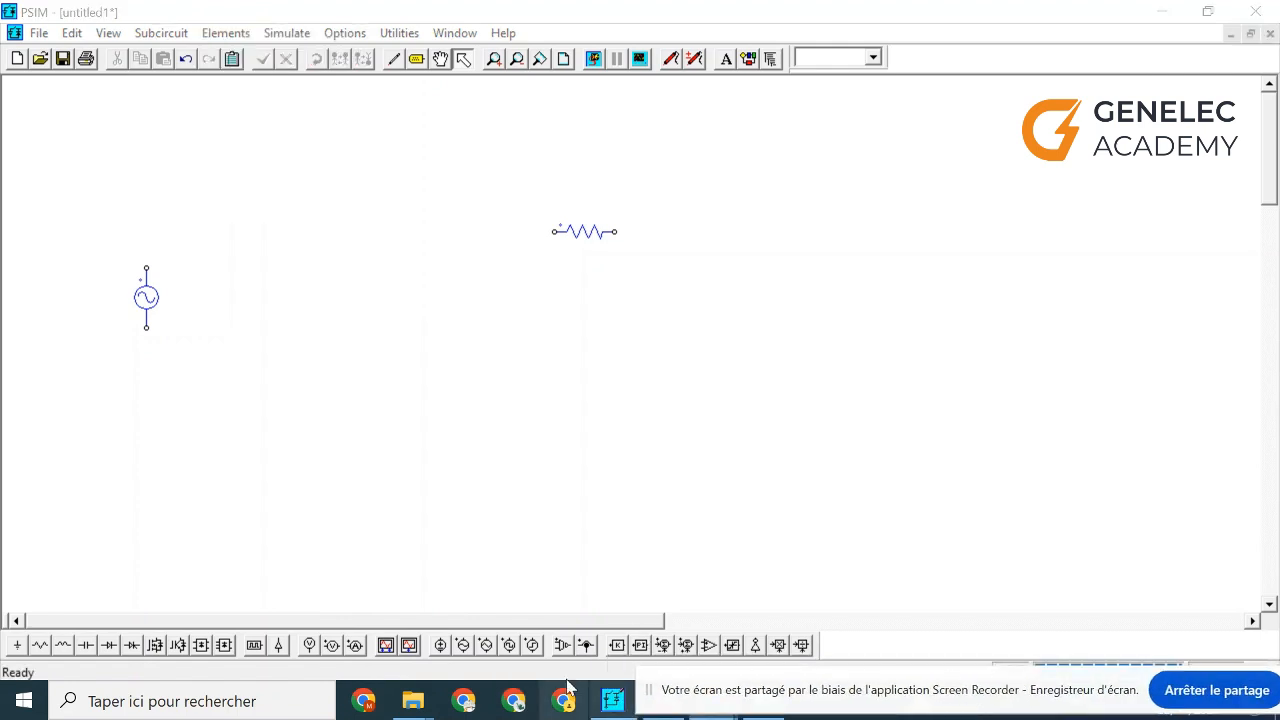
pyautogui.click(63, 645)
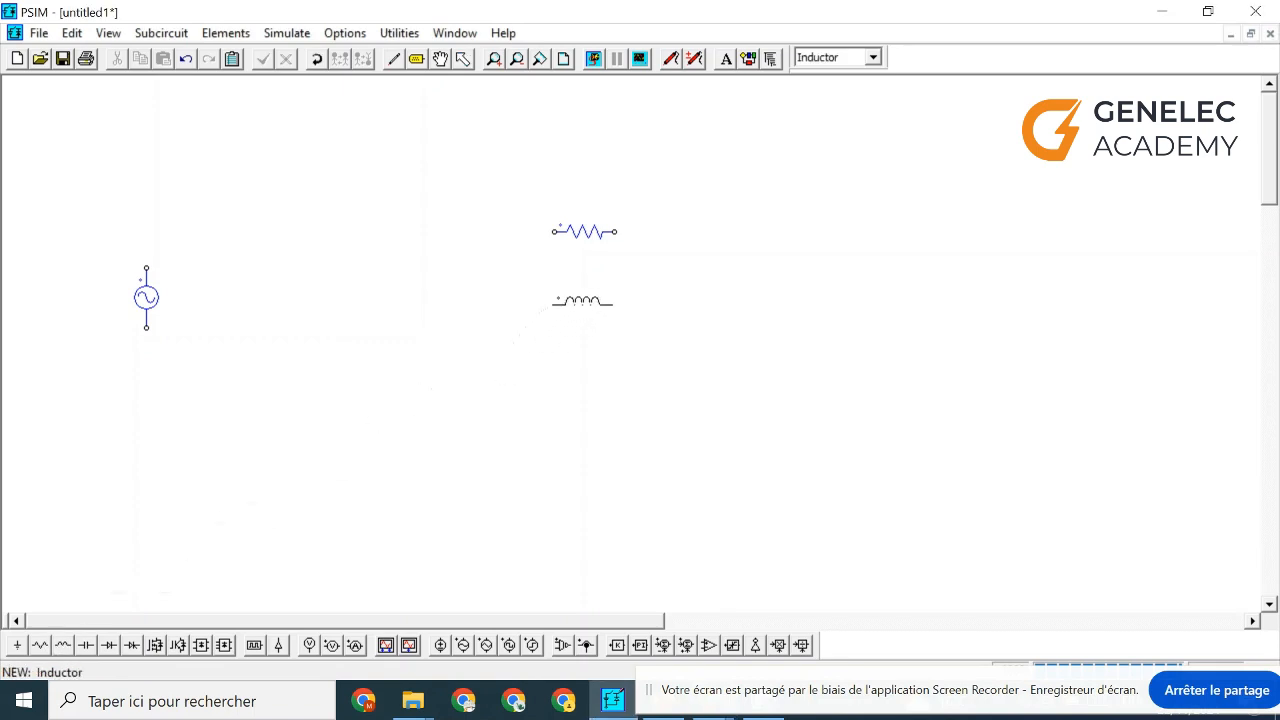
pyautogui.click(553, 302)
pyautogui.press('Escape')
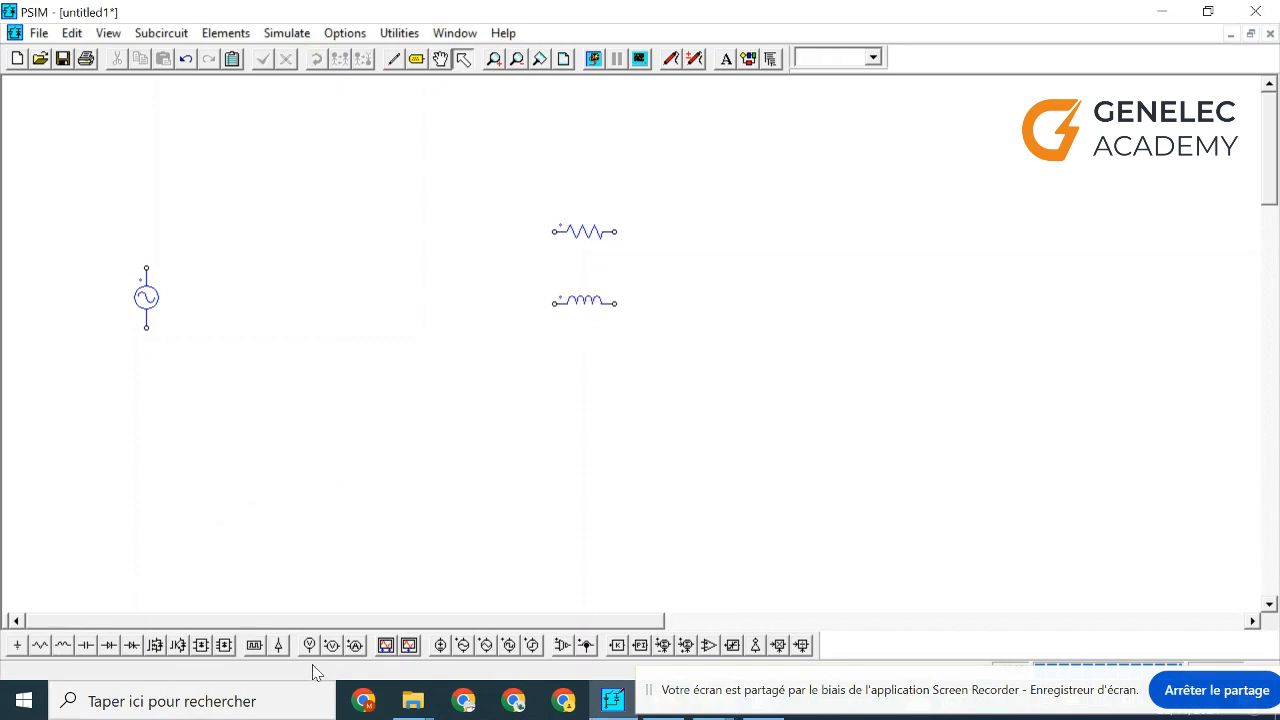
# Place two diodes side by side, below and to the right of the sine source
pyautogui.click(109, 645)
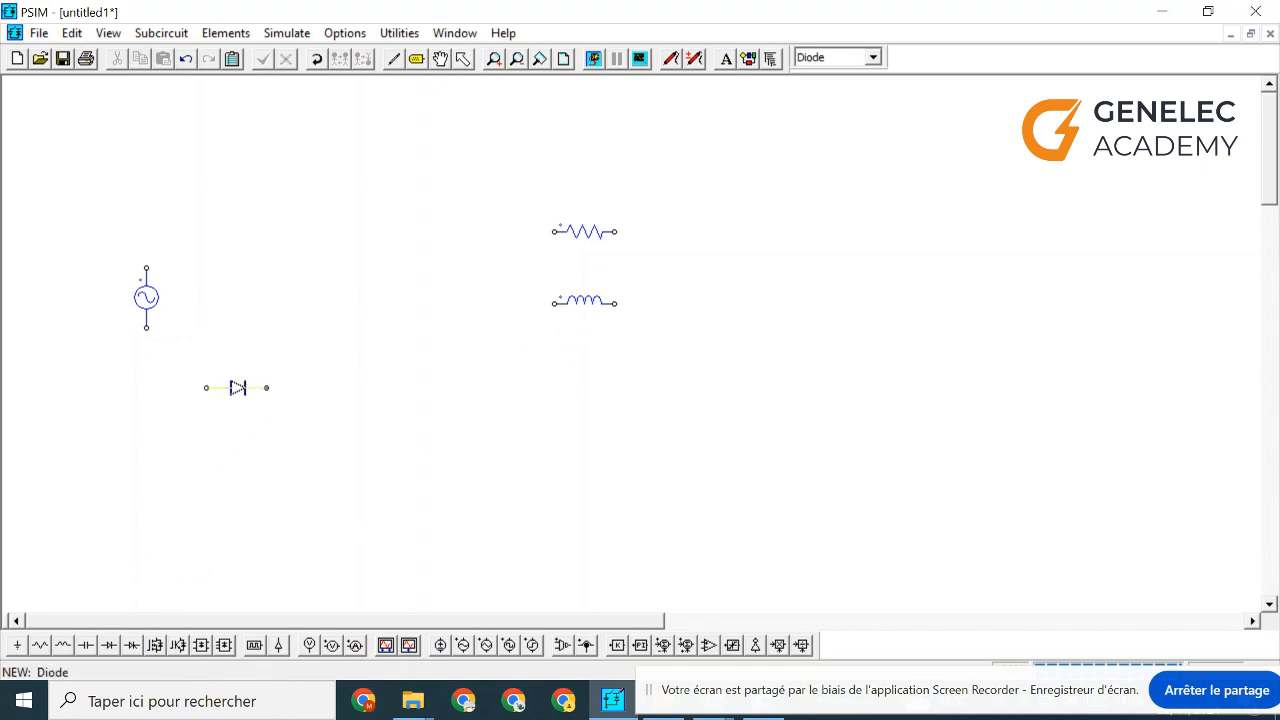
pyautogui.click(206, 387)
pyautogui.click(338, 387)
pyautogui.press('Escape')
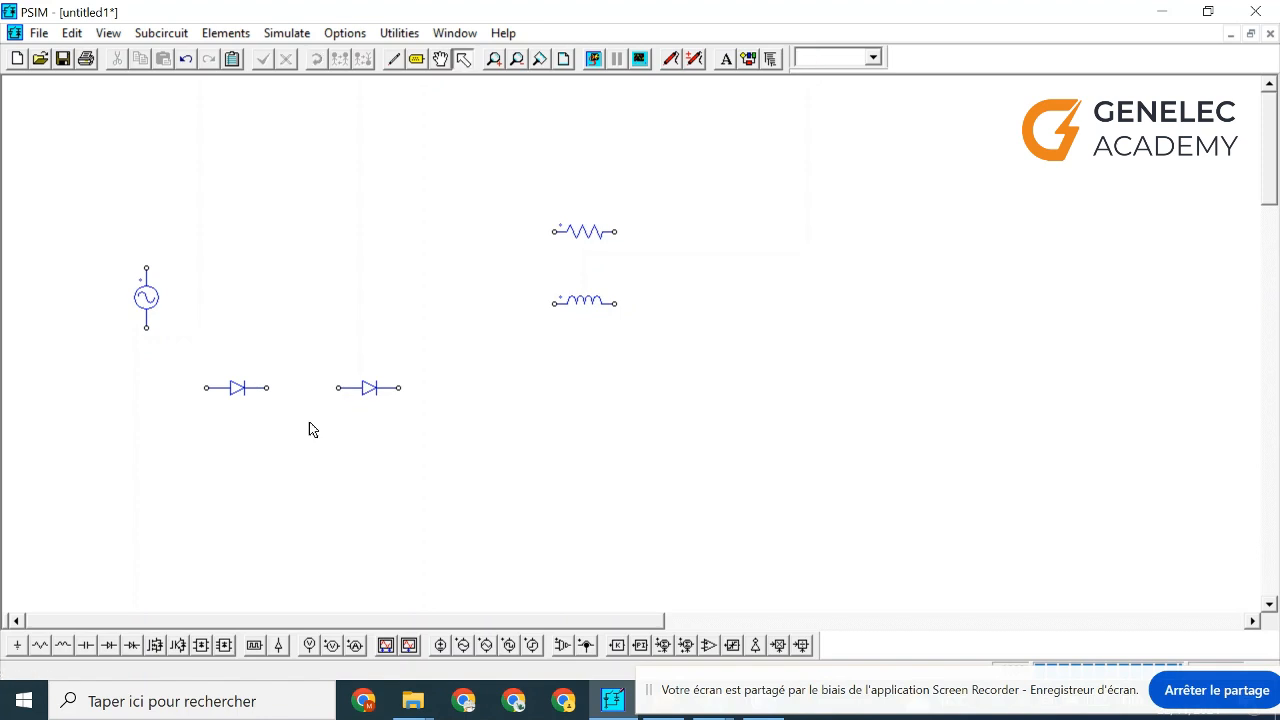
# Place two thyristors side by side above the two diodes, one over each diode
pyautogui.click(131, 645)
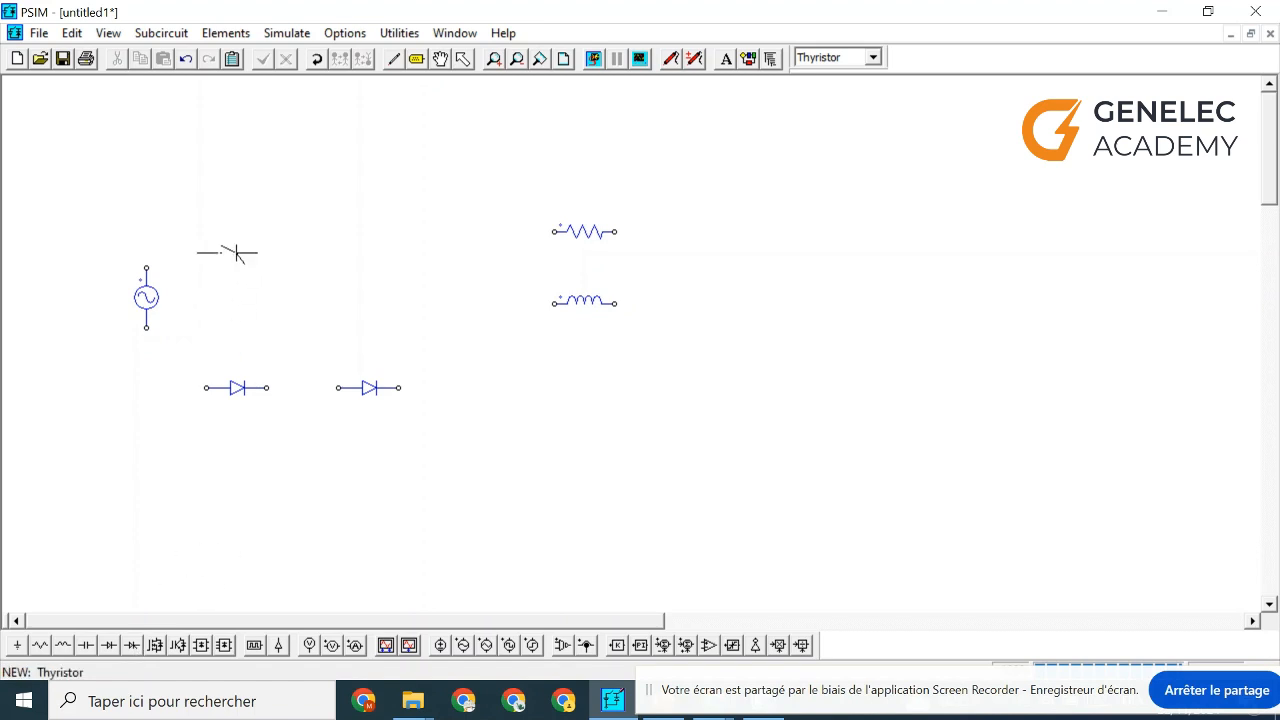
pyautogui.click(242, 186)
pyautogui.click(374, 184)
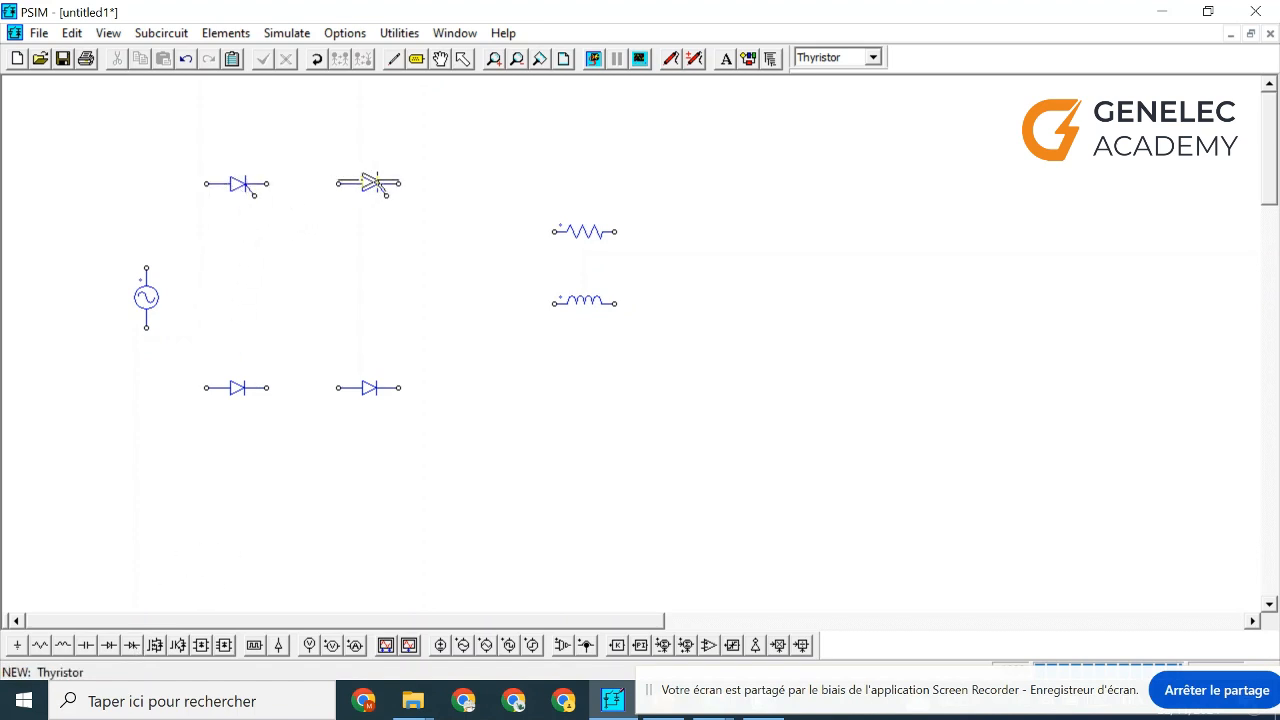
pyautogui.press('Escape')
# Rotate both thyristors to vertical so that their cathodes point upward
pyautogui.click(229, 192)
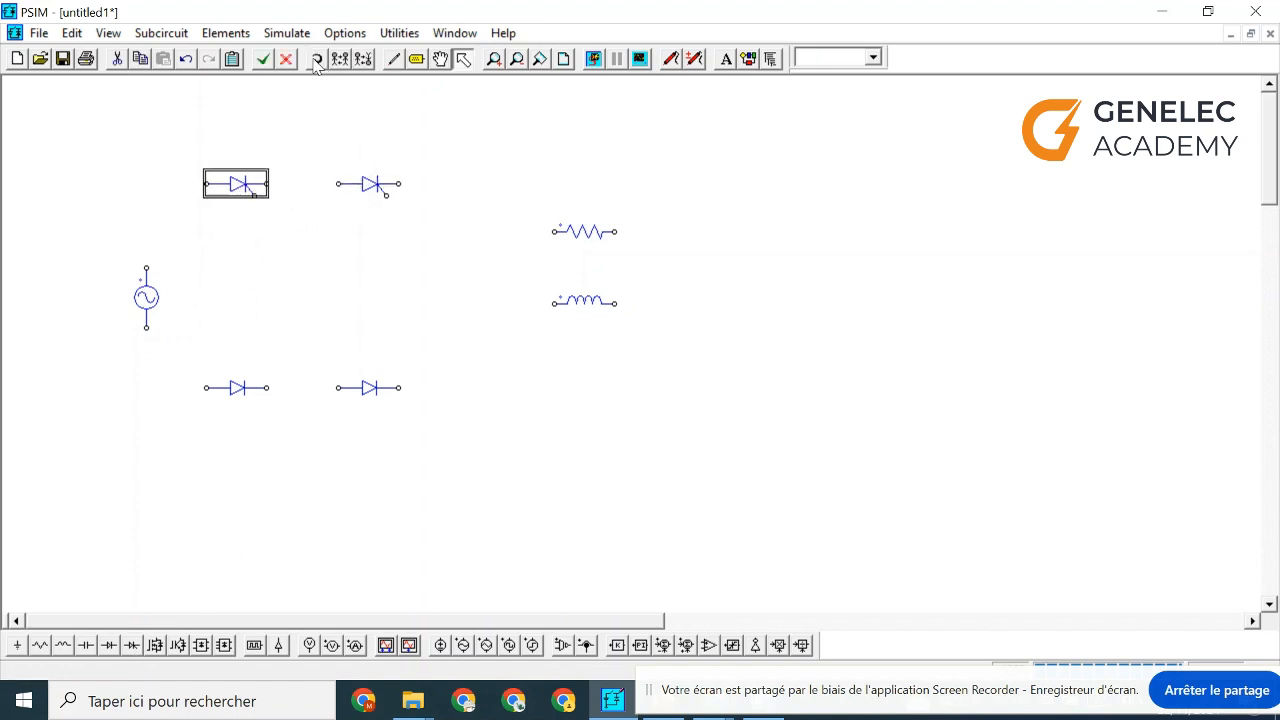
pyautogui.click(316, 60)
pyautogui.click(316, 60)
pyautogui.click(316, 60)
pyautogui.click(362, 182)
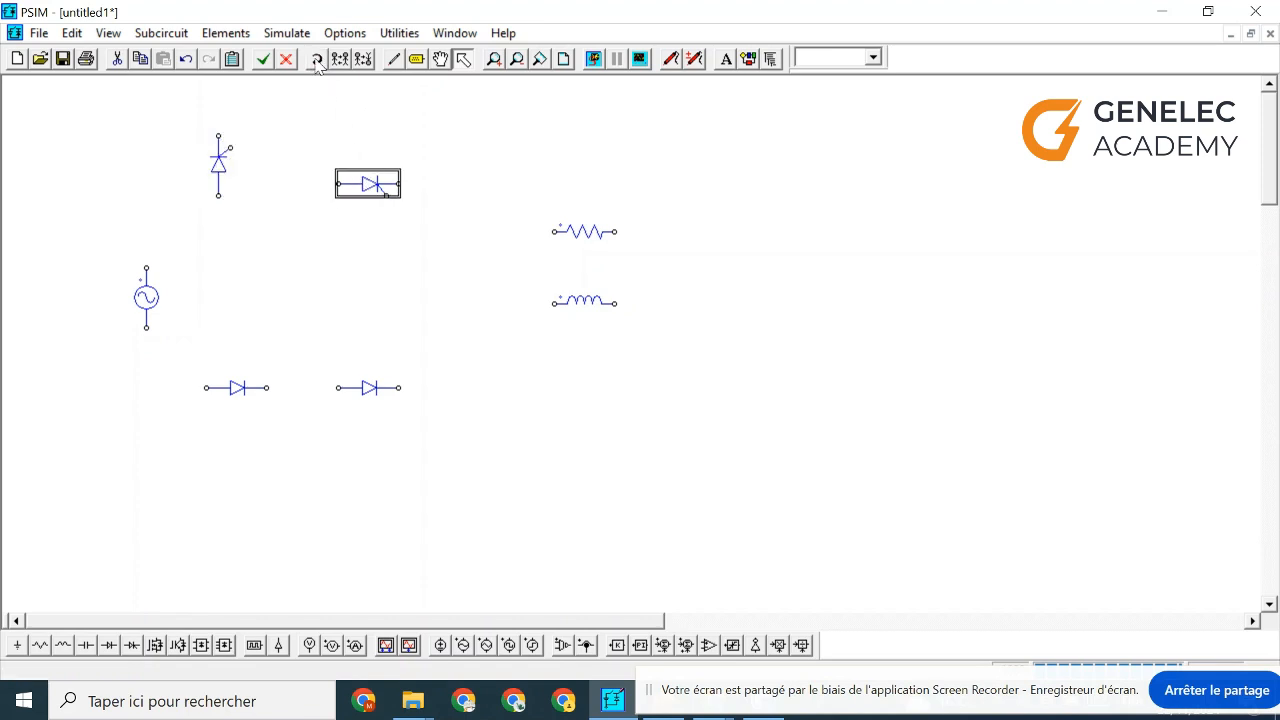
pyautogui.click(316, 60)
pyautogui.click(316, 60)
pyautogui.click(316, 60)
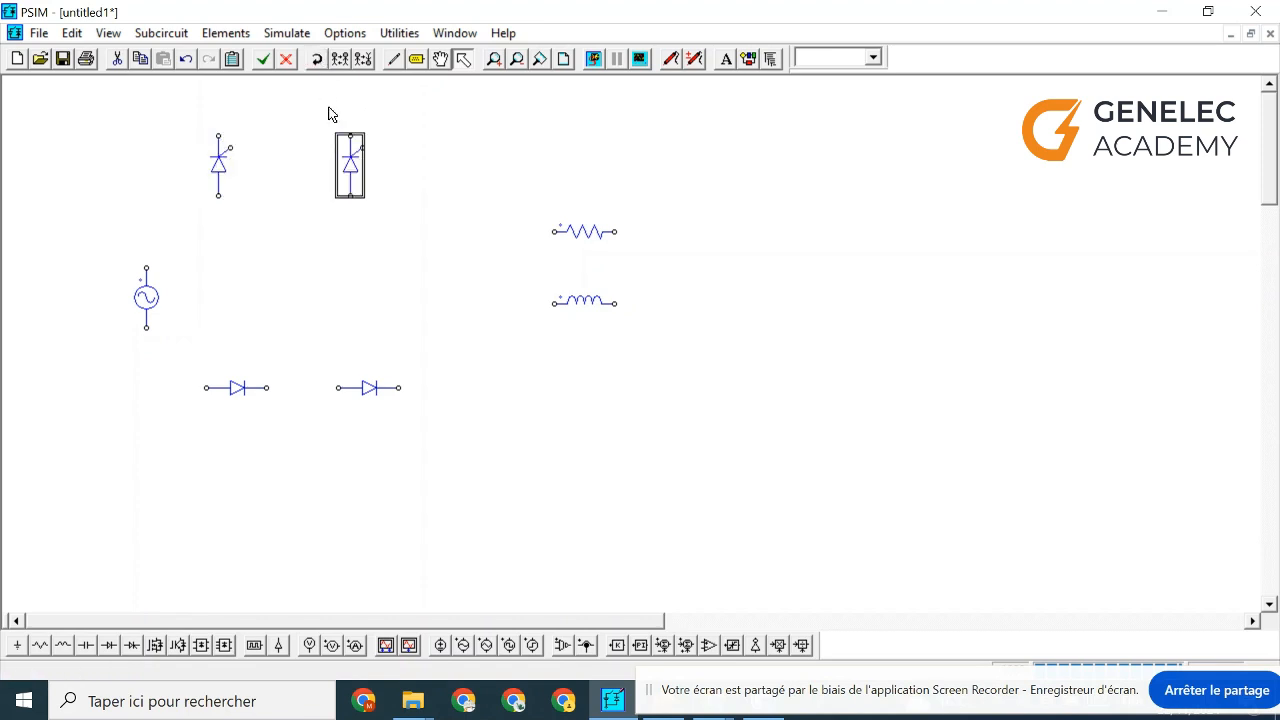
# Rotate both diodes to vertical so that their cathodes point upward toward the thyristors
pyautogui.click(237, 388)
pyautogui.click(318, 61)
pyautogui.click(318, 61)
pyautogui.click(318, 61)
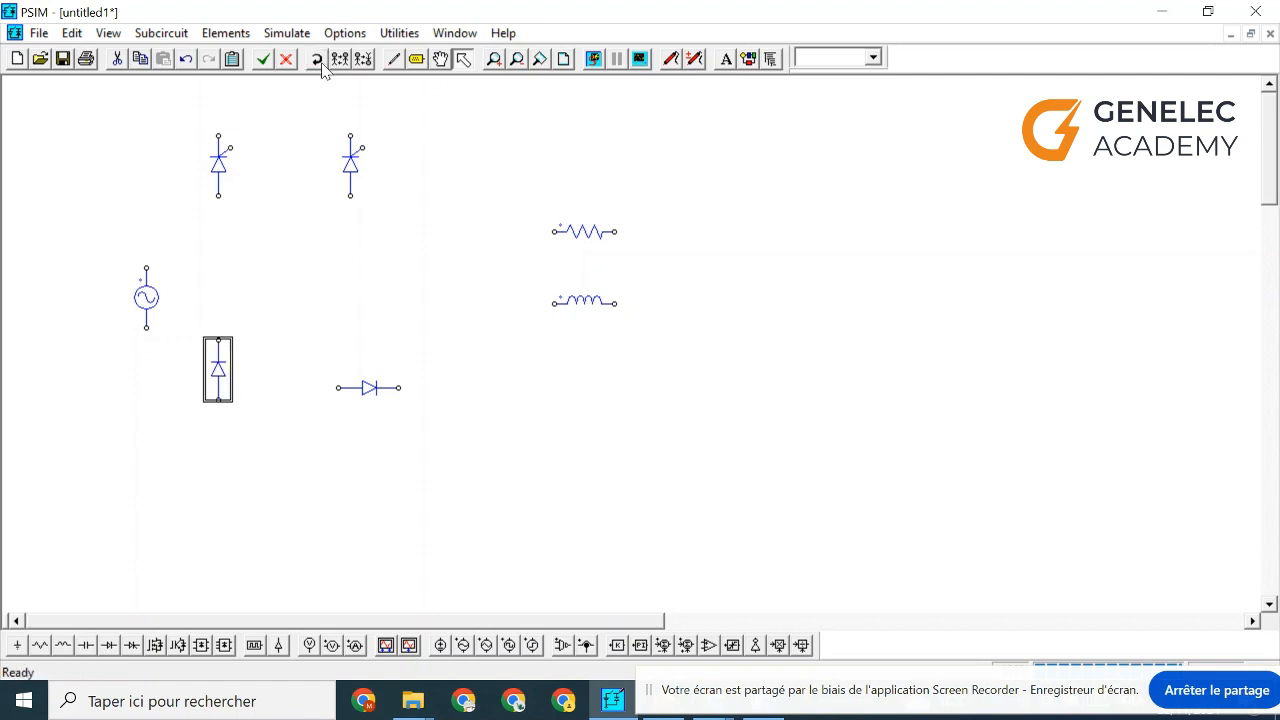
pyautogui.click(355, 390)
pyautogui.click(316, 60)
pyautogui.click(316, 60)
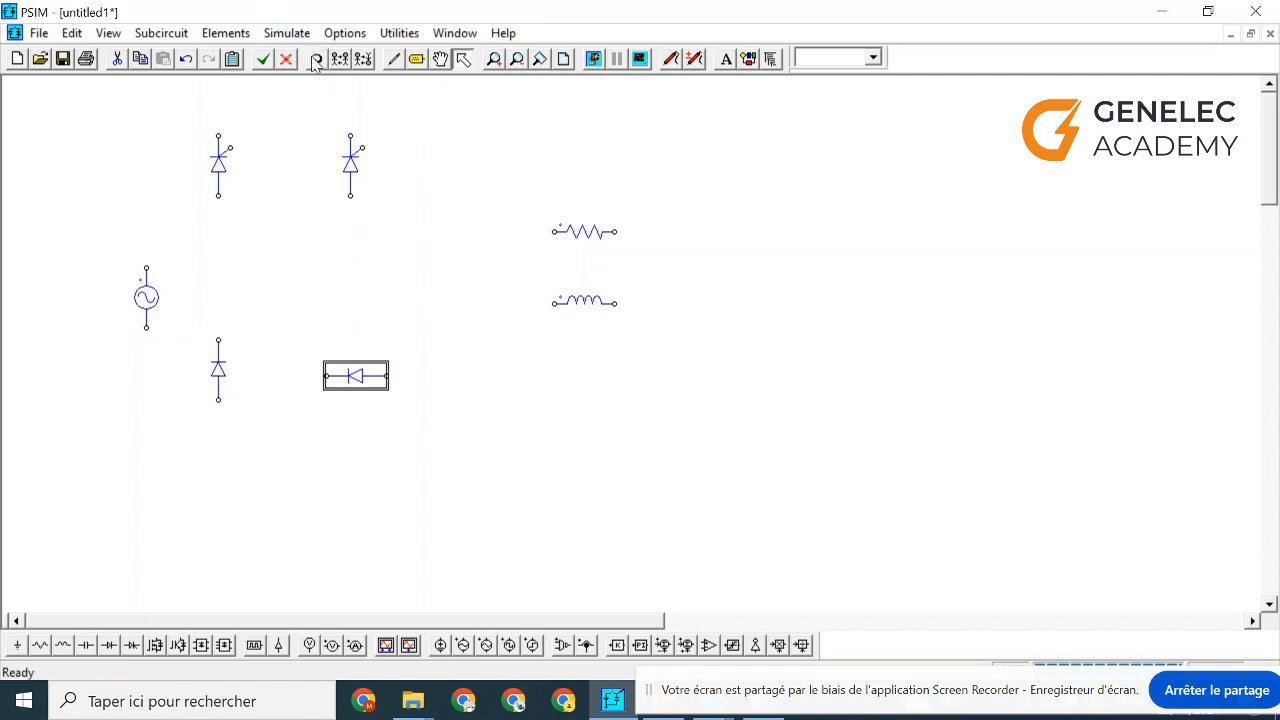
pyautogui.click(316, 60)
pyautogui.click(265, 331)
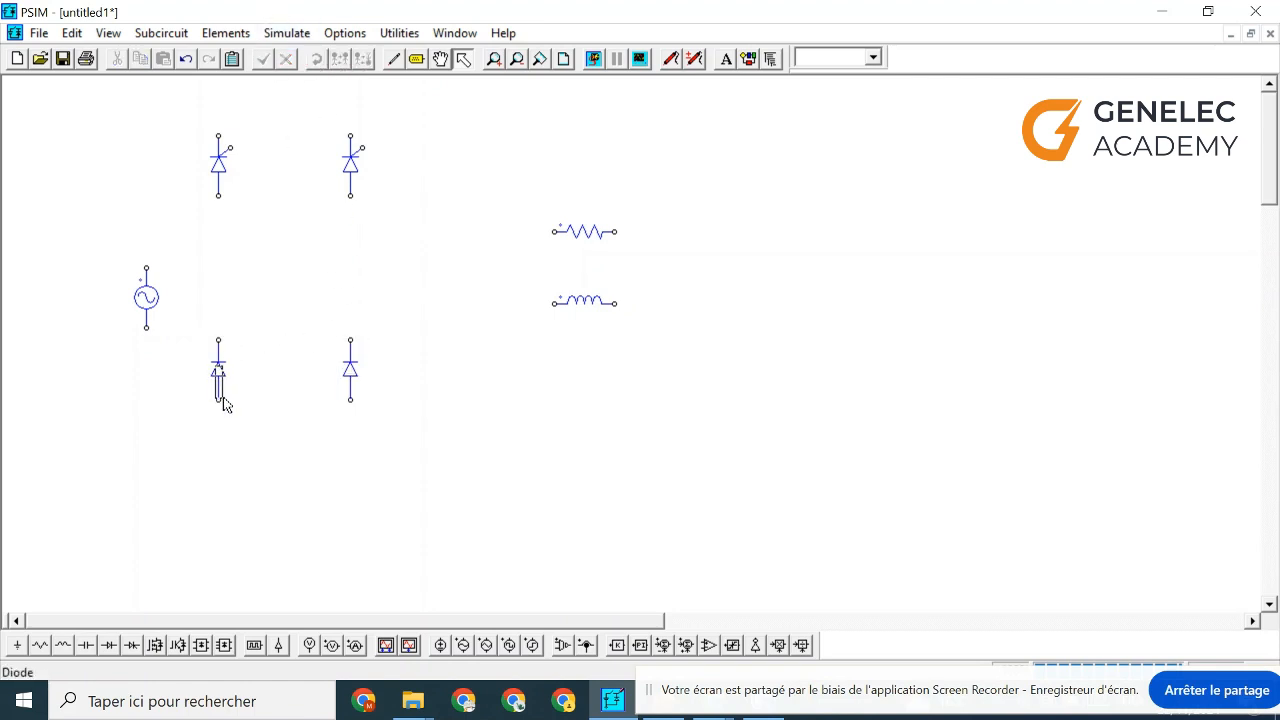
# Move both diodes straight down to widen the gap between them and the thyristors above
pyautogui.moveTo(224, 400); pyautogui.dragTo(219, 404)
pyautogui.click(350, 368)
pyautogui.moveTo(350, 368); pyautogui.dragTo(354, 404)
pyautogui.click(300, 330)
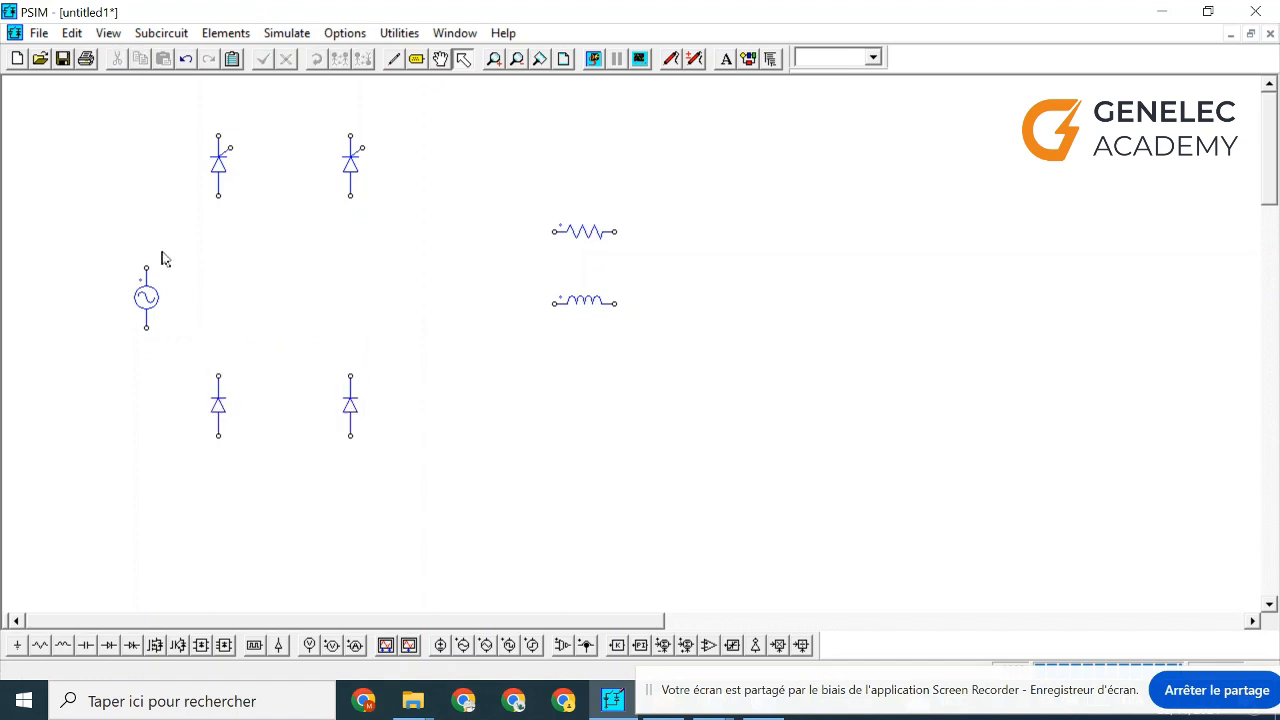
# Wire the two thyristor cathodes together and the two diode anodes together
pyautogui.click(393, 58)
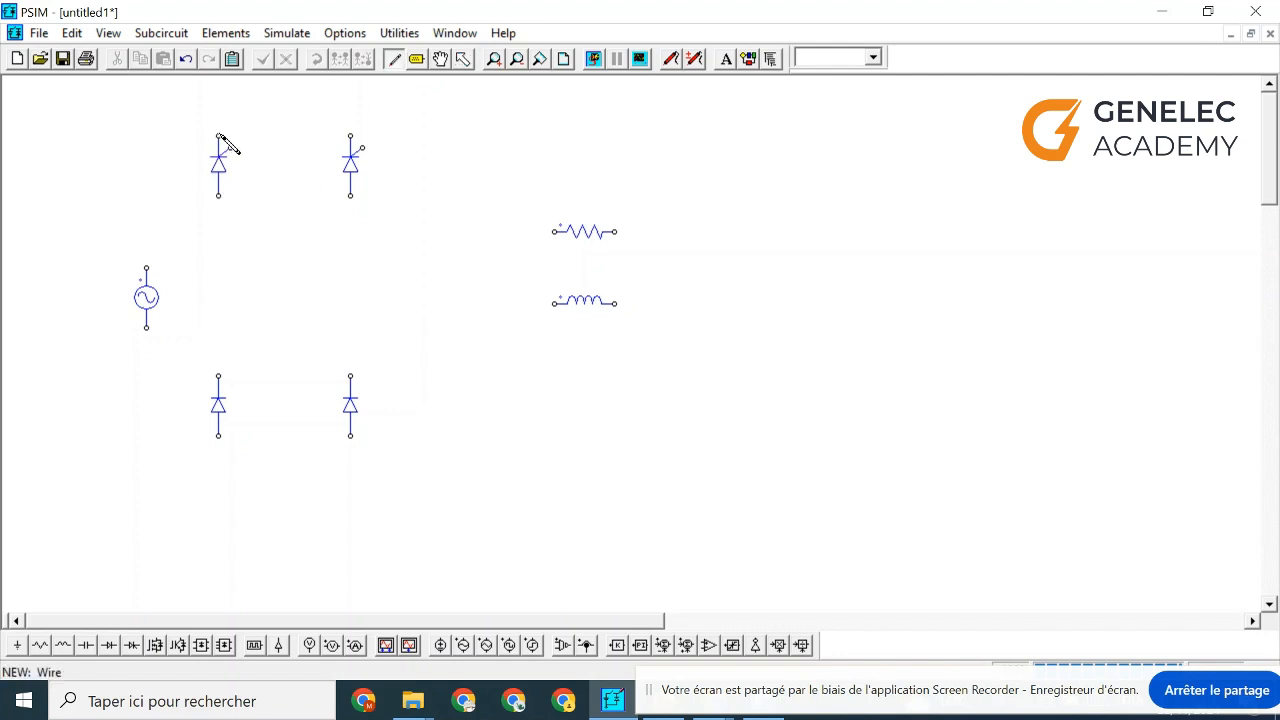
pyautogui.moveTo(218, 135); pyautogui.dragTo(350, 136)
pyautogui.moveTo(218, 435); pyautogui.dragTo(350, 435)
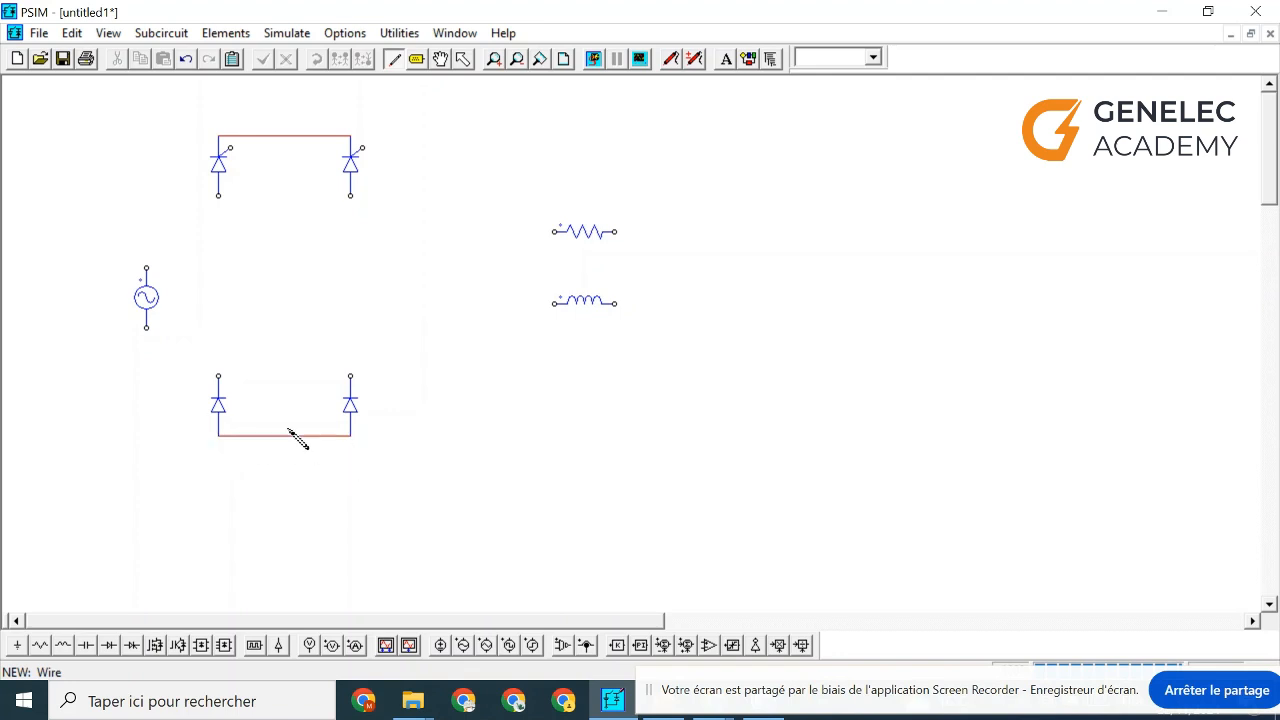
# Wire each thyristor's anode vertically to the cathode of the diode below it to form both bridge legs
pyautogui.moveTo(218, 196); pyautogui.dragTo(218, 376)
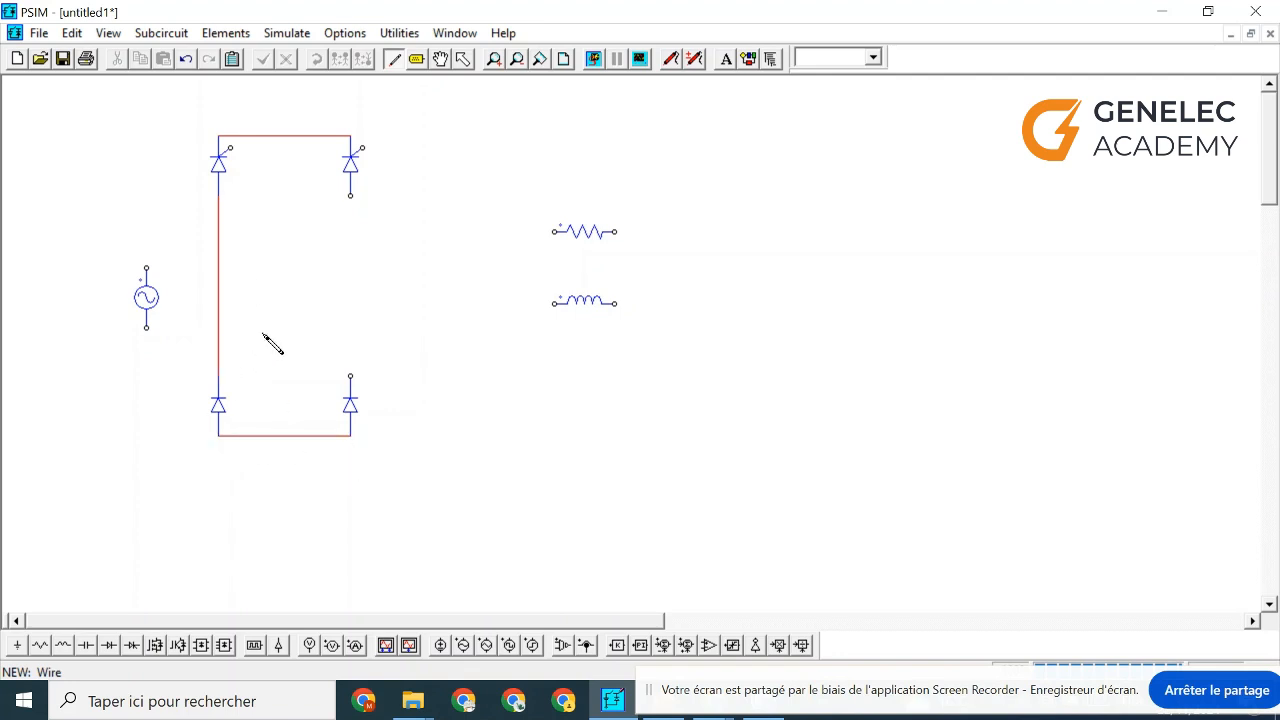
pyautogui.moveTo(350, 210); pyautogui.dragTo(350, 376)
pyautogui.hotkey('ctrl', 'z')
pyautogui.moveTo(350, 196); pyautogui.dragTo(350, 376)
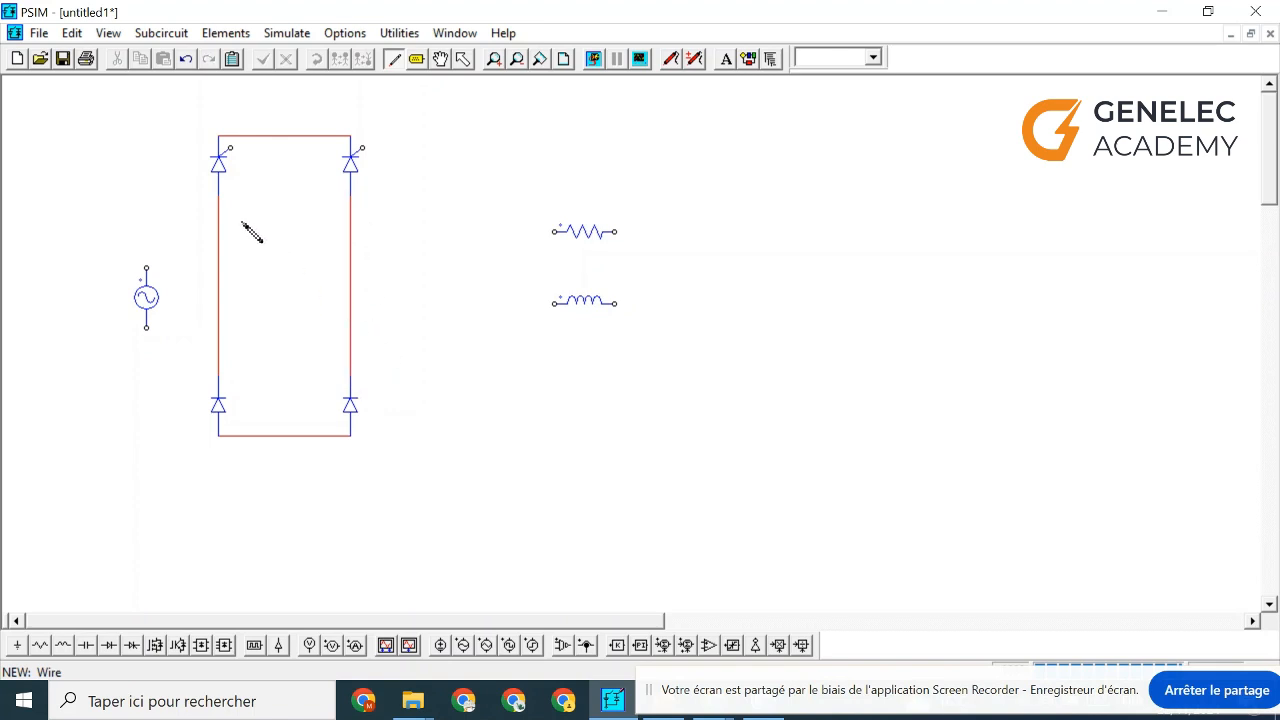
# Wire the source's upper terminal to the left bridge leg and its lower terminal to the right bridge leg
pyautogui.moveTo(153, 265); pyautogui.dragTo(219, 268)
pyautogui.moveTo(148, 329); pyautogui.dragTo(350, 328)
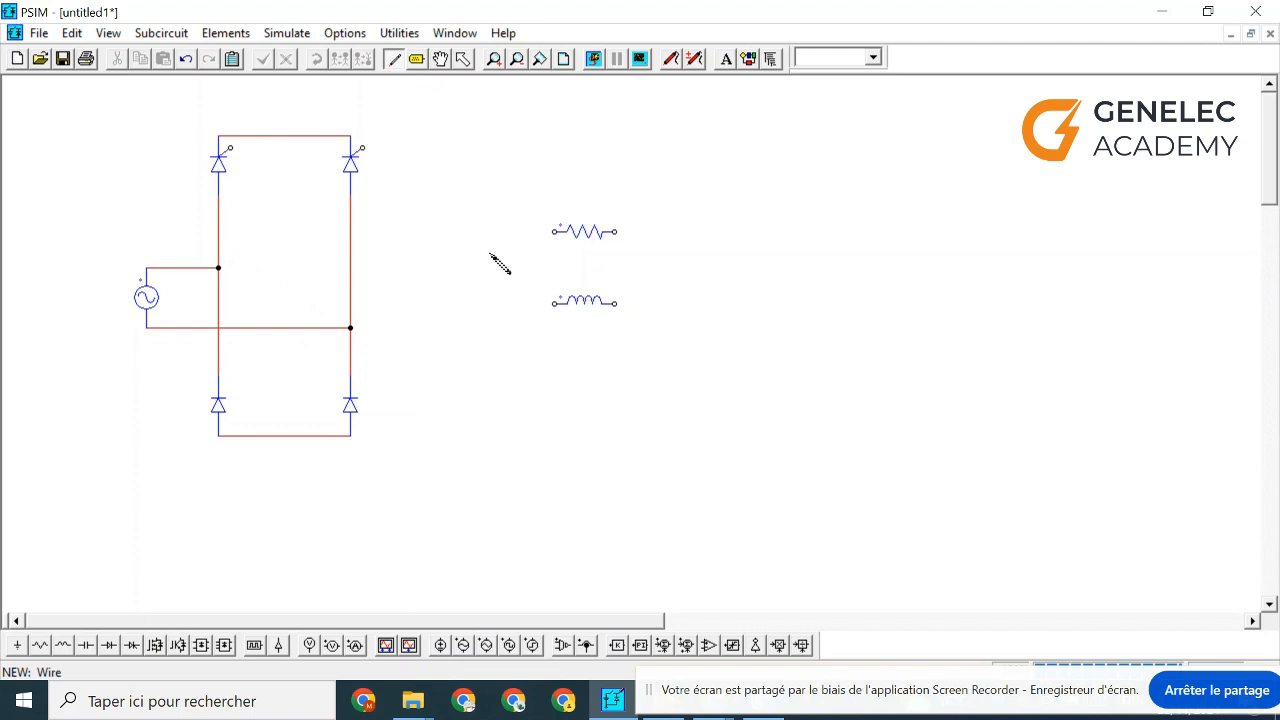
pyautogui.press('Escape')
# Move the resistor closer to the right side of the bridge and rotate it to vertical
pyautogui.click(592, 233)
pyautogui.moveTo(593, 233); pyautogui.dragTo(468, 229)
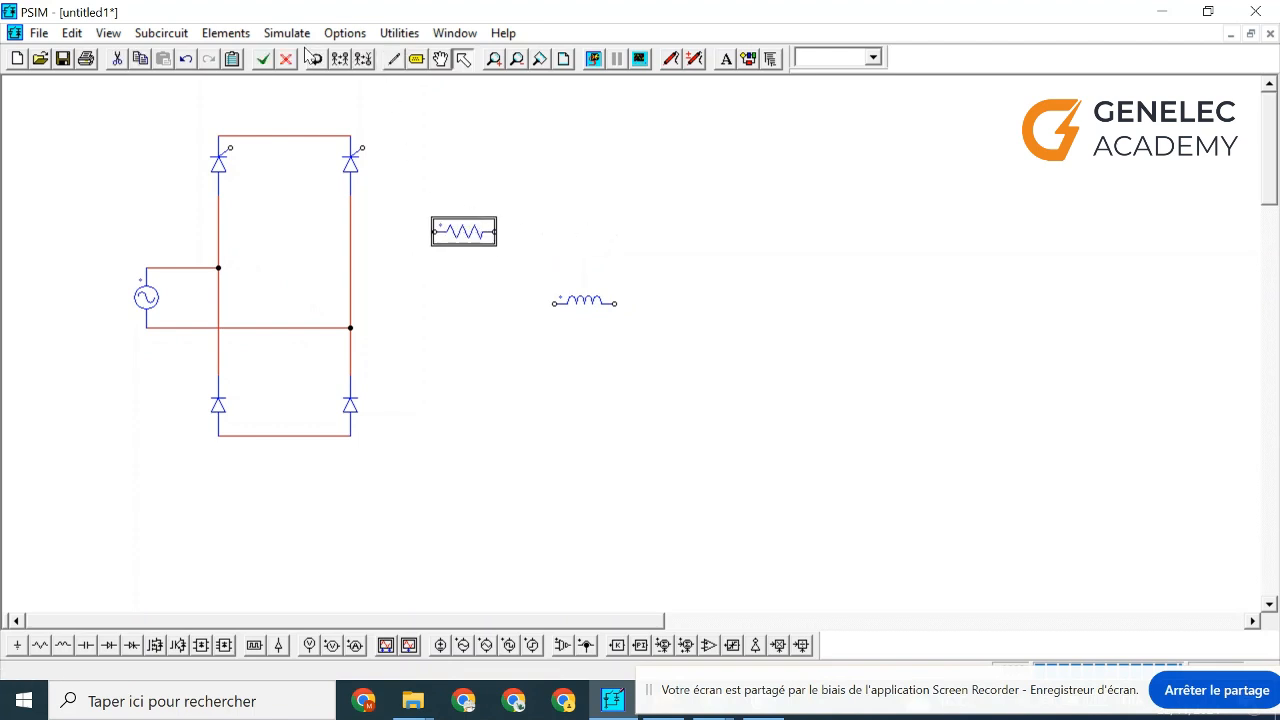
pyautogui.click(316, 58)
# Rotate the inductor to vertical and move it directly below the load resistor
pyautogui.click(559, 295)
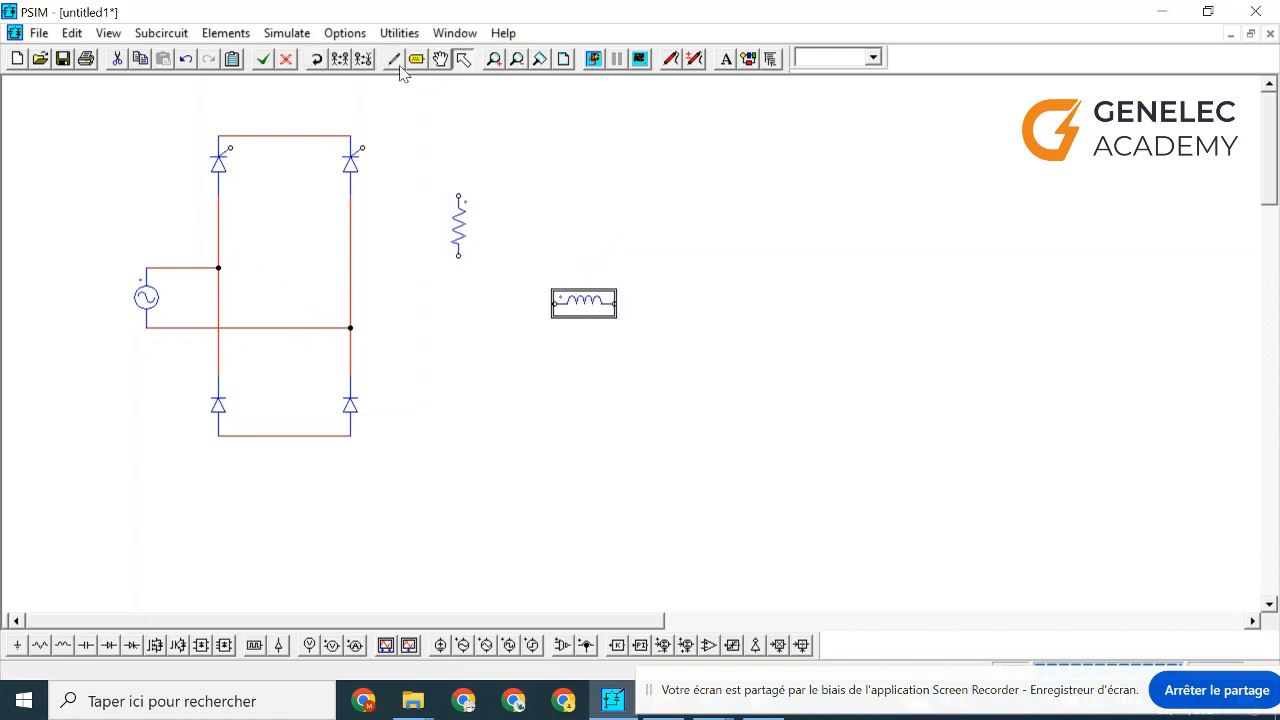
pyautogui.click(316, 58)
pyautogui.moveTo(575, 295); pyautogui.dragTo(460, 329)
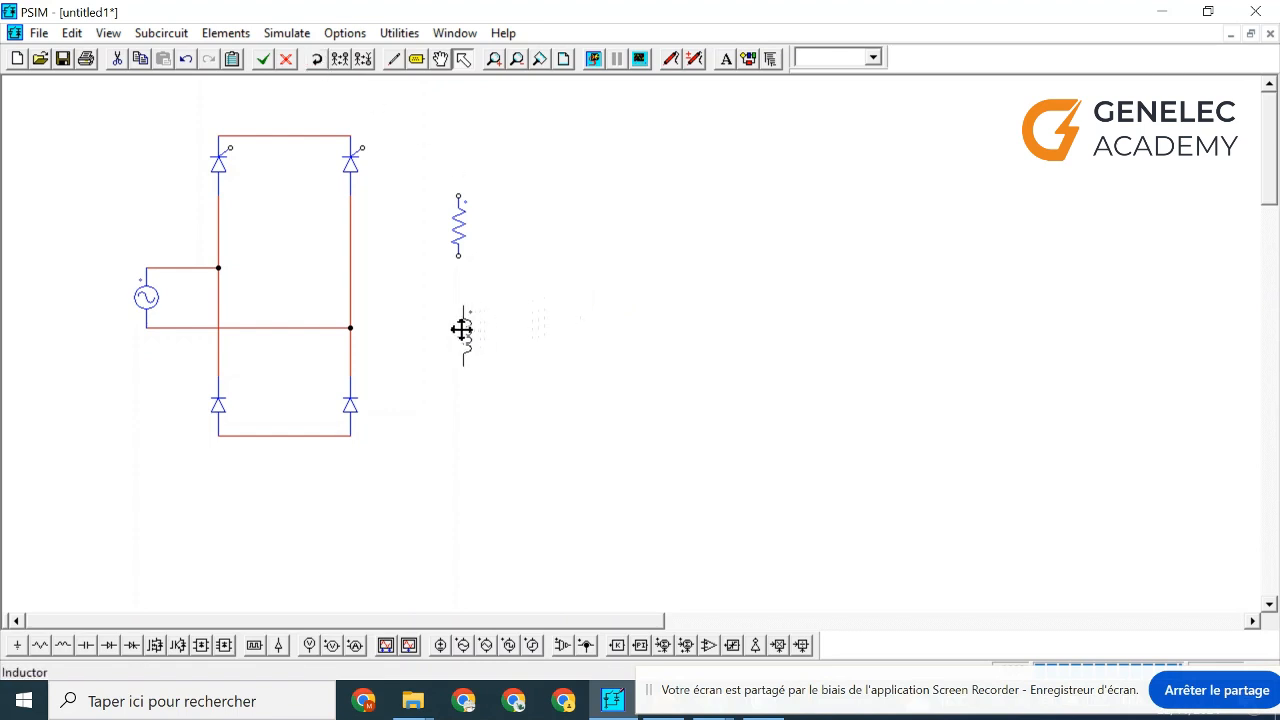
# Wire the resistor and inductor in series between the common thyristor cathodes and the common diode anodes
pyautogui.click(393, 58)
pyautogui.moveTo(455, 190)
pyautogui.mouseDown()
pyautogui.moveTo(380, 137)
pyautogui.moveTo(350, 136)
pyautogui.mouseUp()
pyautogui.moveTo(458, 255); pyautogui.dragTo(458, 303)
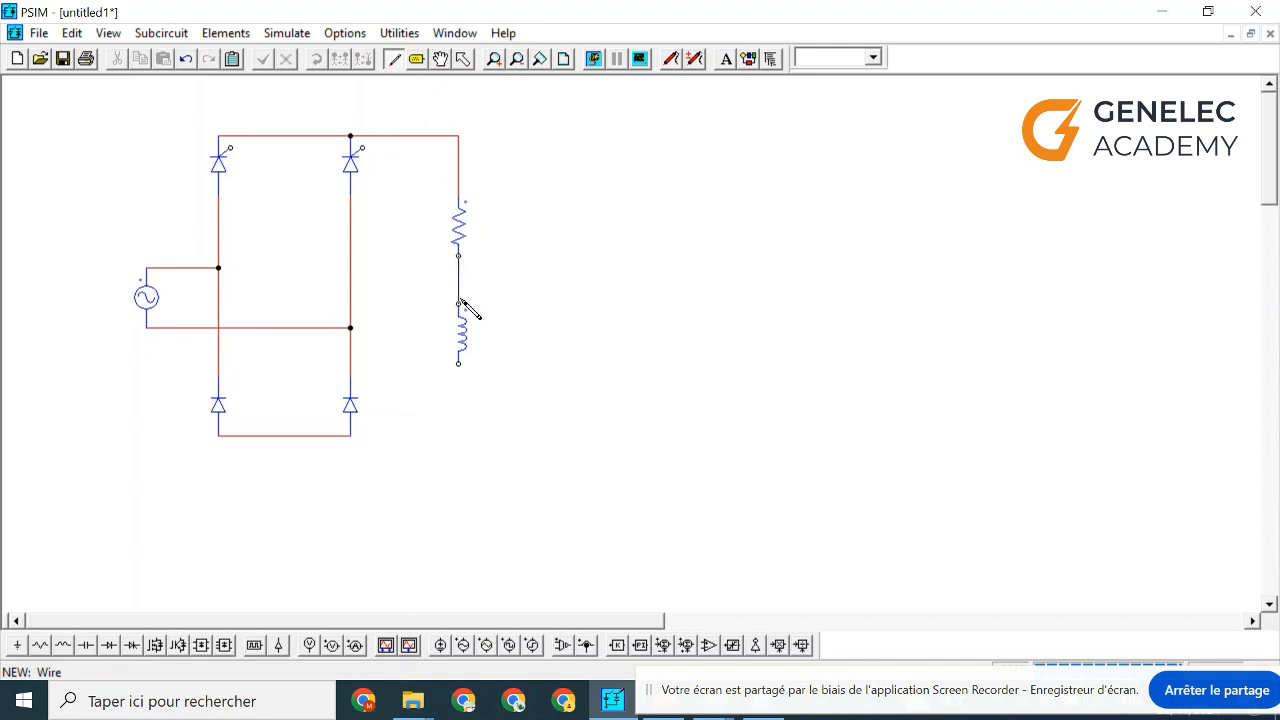
pyautogui.moveTo(457, 366); pyautogui.dragTo(350, 436)
pyautogui.press('Escape')
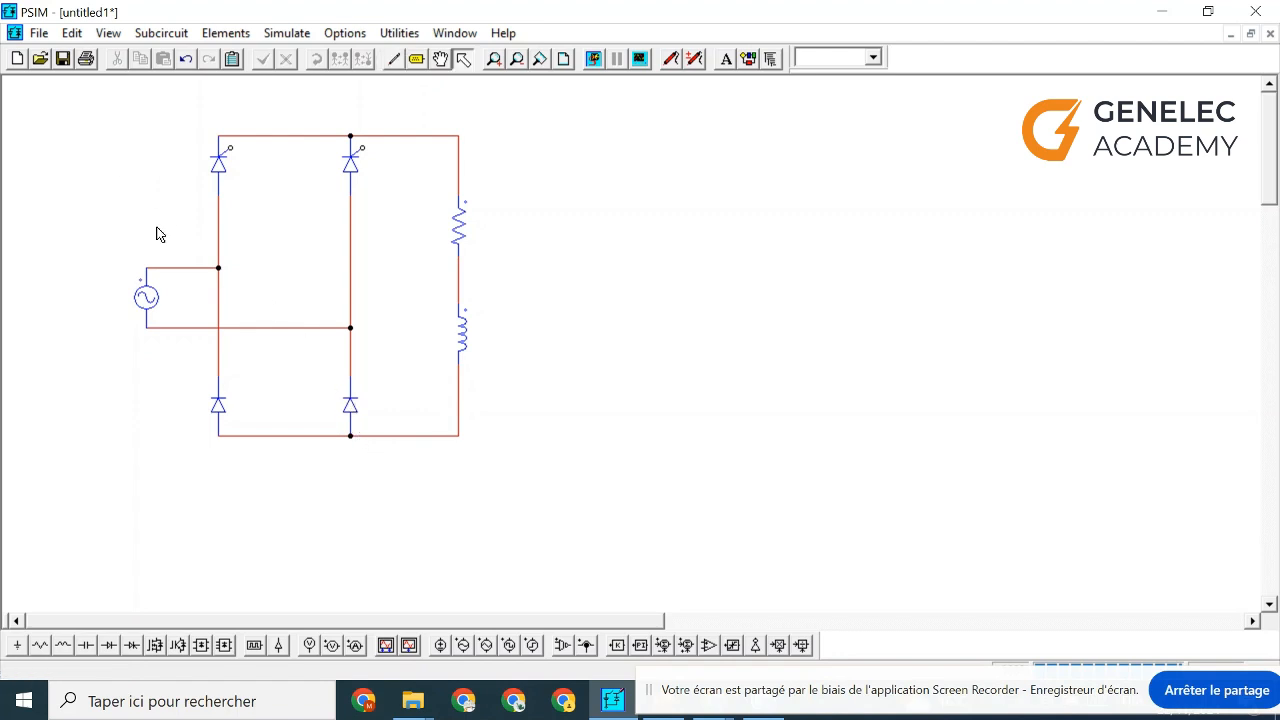
# Move the whole circuit slightly down and to the right to free space above the thyristors
pyautogui.moveTo(110, 125); pyautogui.dragTo(537, 477)
pyautogui.moveTo(209, 280); pyautogui.dragTo(229, 323)
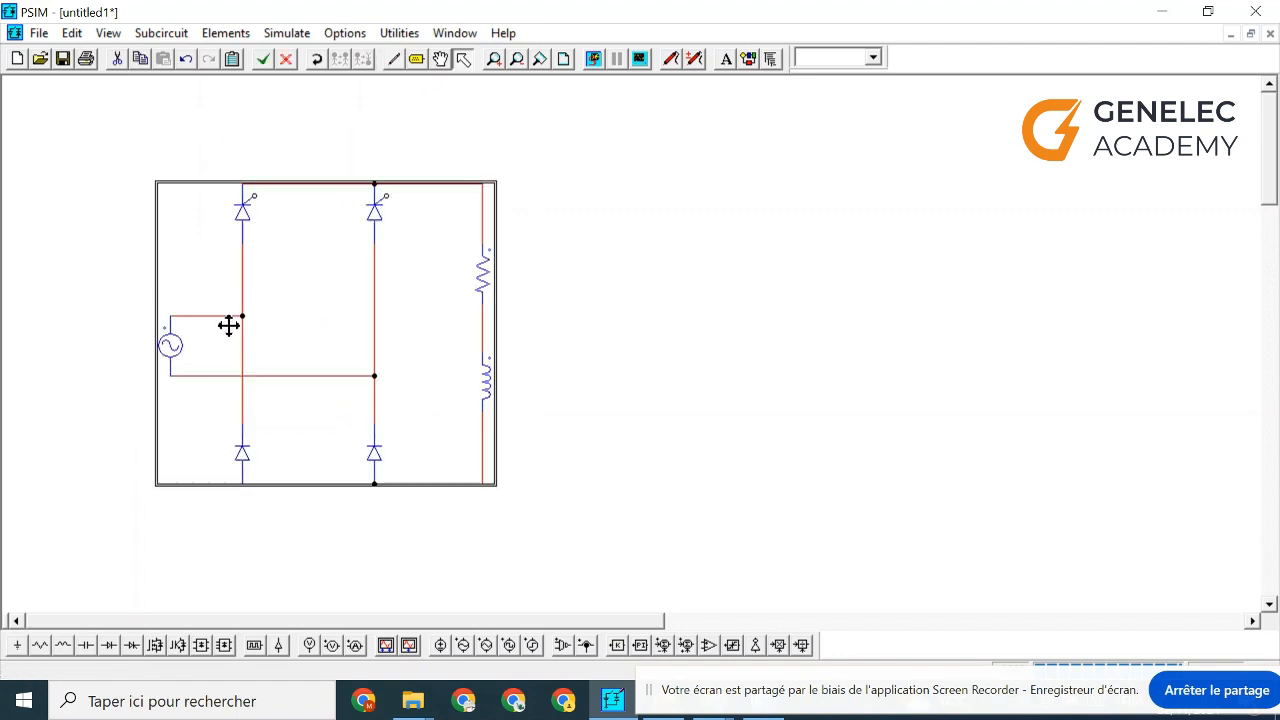
pyautogui.click(224, 98)
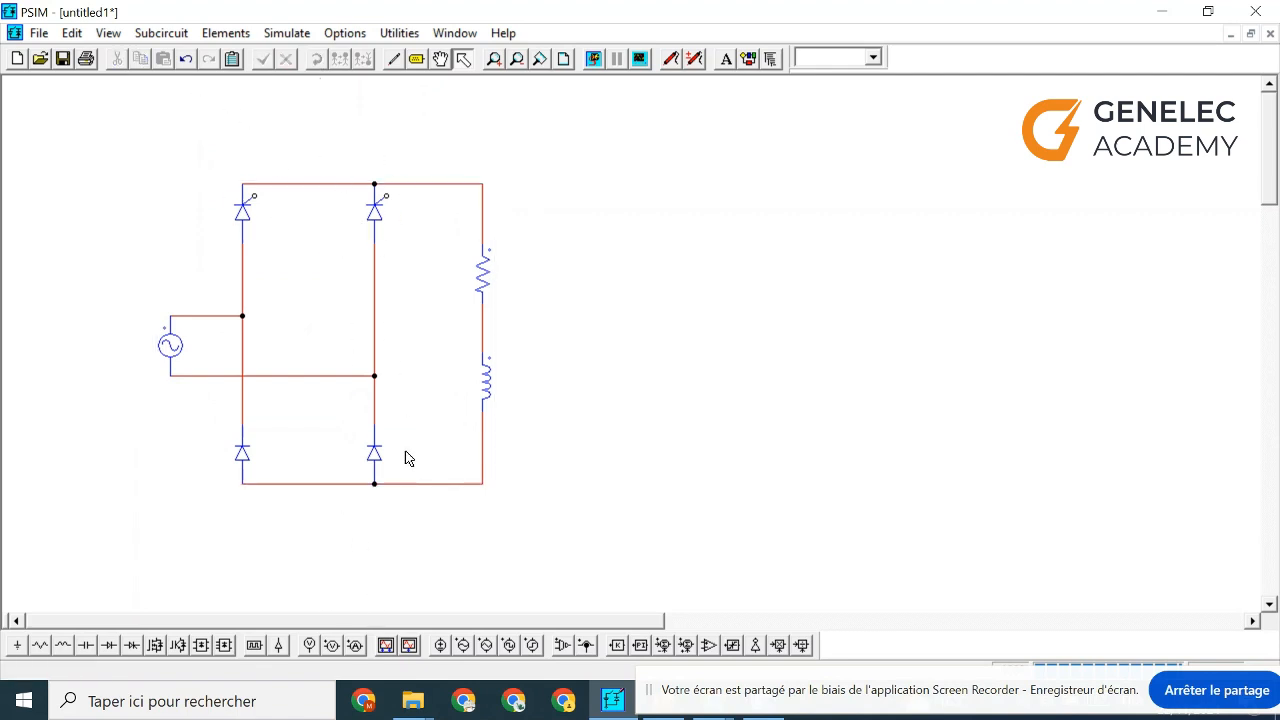
# Place two gating blocks above the bridge, one for each thyristor
pyautogui.click(256, 645)
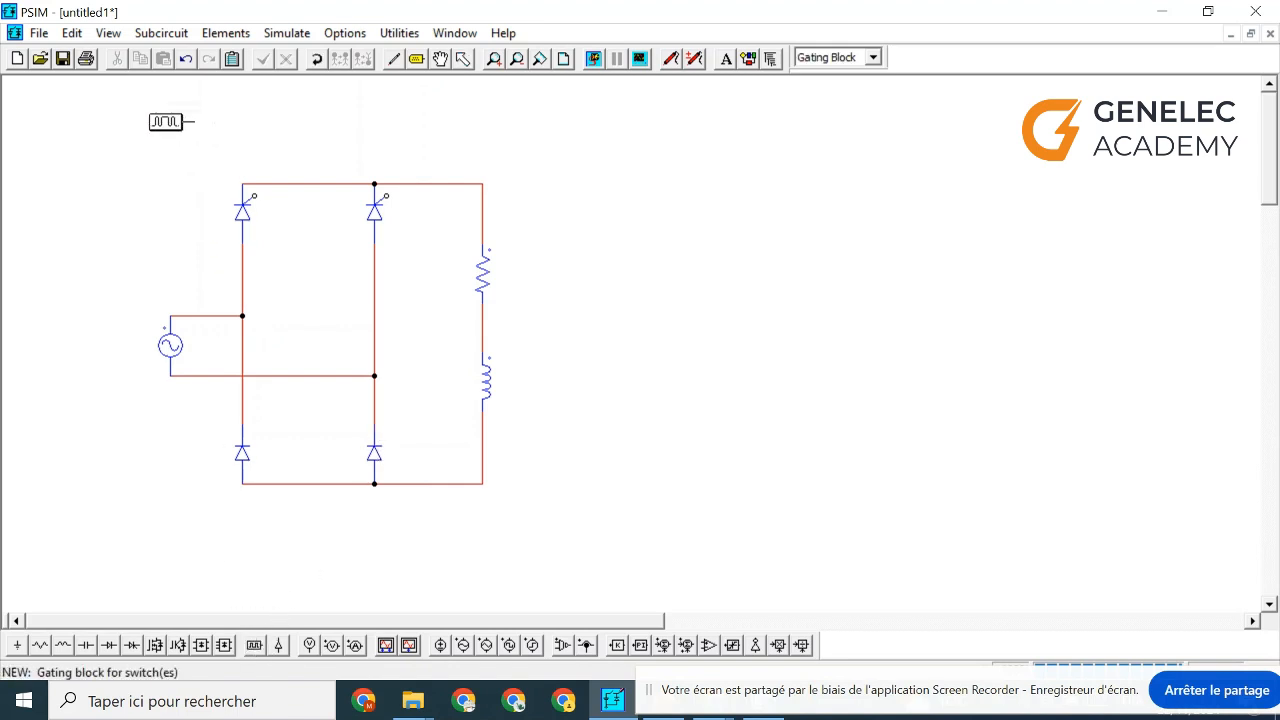
pyautogui.click(170, 122)
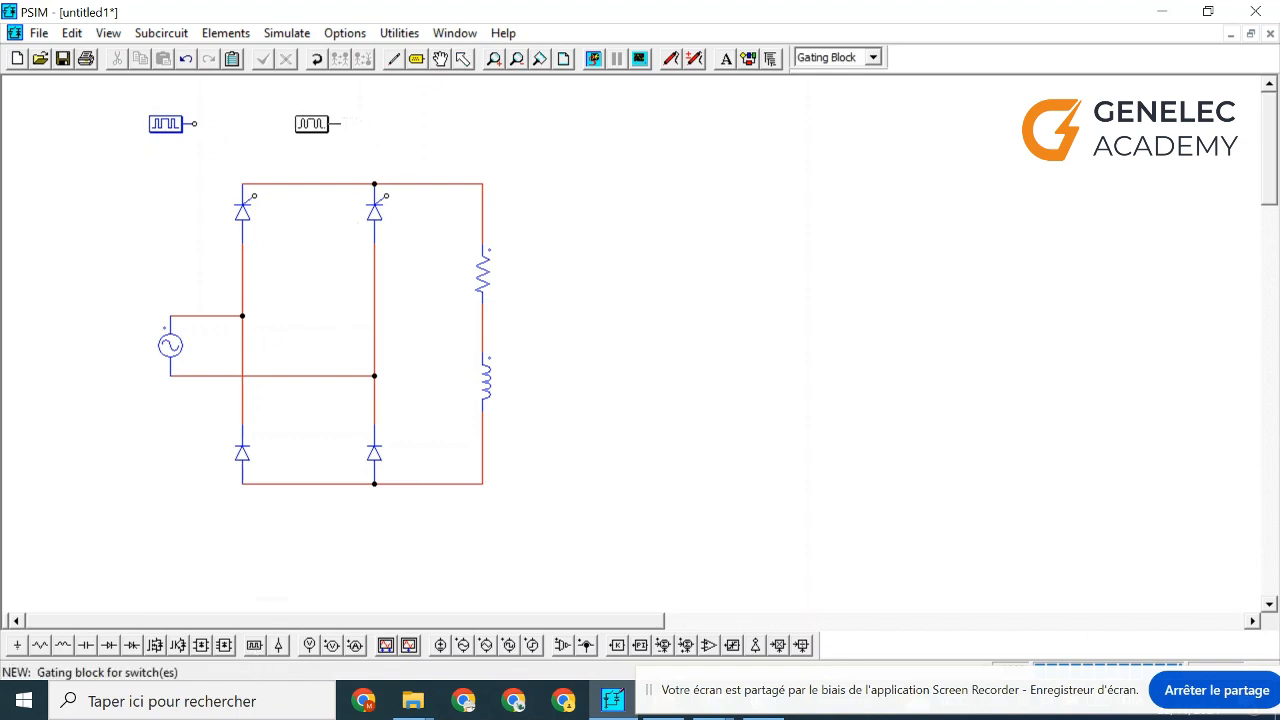
pyautogui.click(318, 123)
pyautogui.press('Escape')
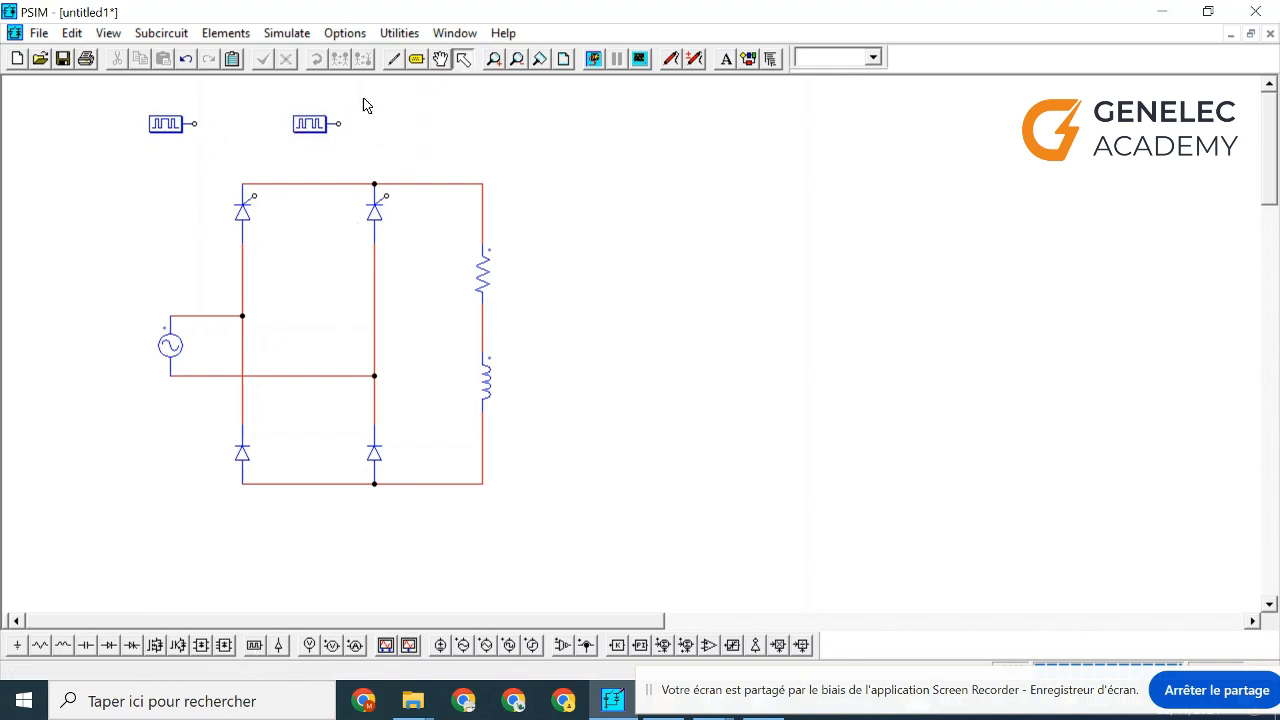
# Wire each gating block's output to the gate of the thyristor beside it
pyautogui.click(396, 59)
pyautogui.moveTo(343, 124); pyautogui.dragTo(386, 197)
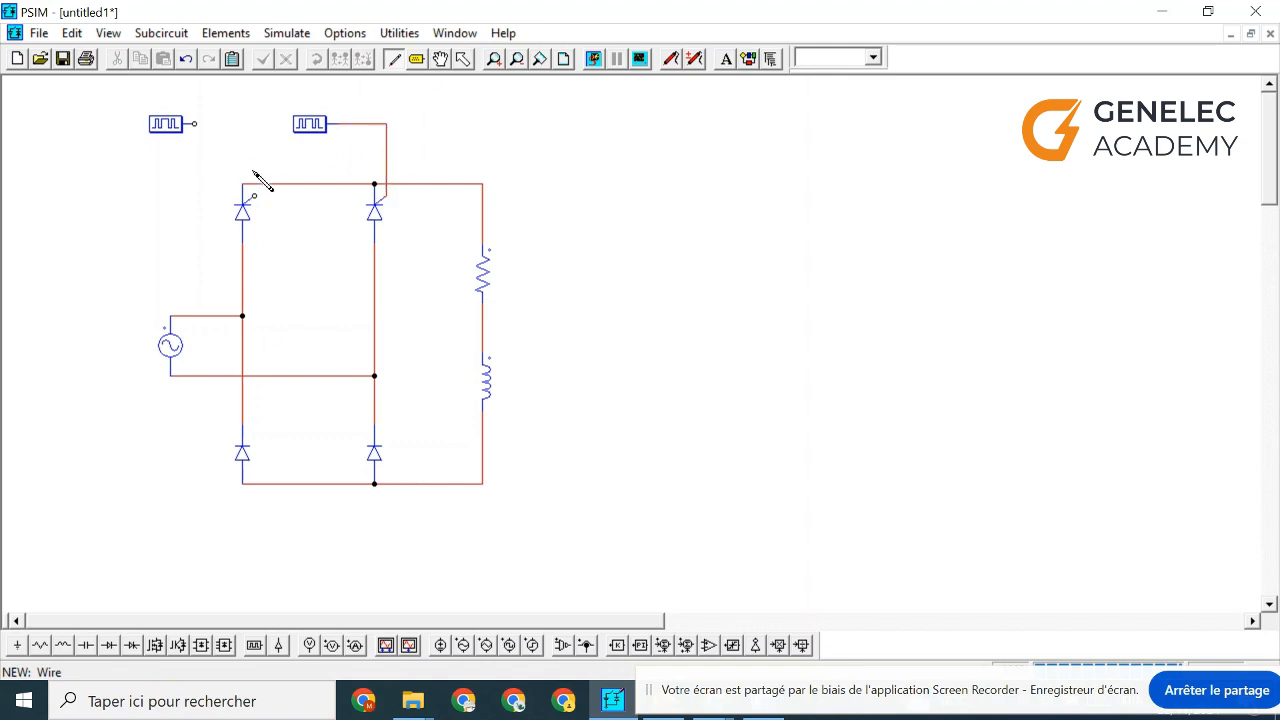
pyautogui.moveTo(208, 124); pyautogui.dragTo(257, 197)
pyautogui.press('Escape')
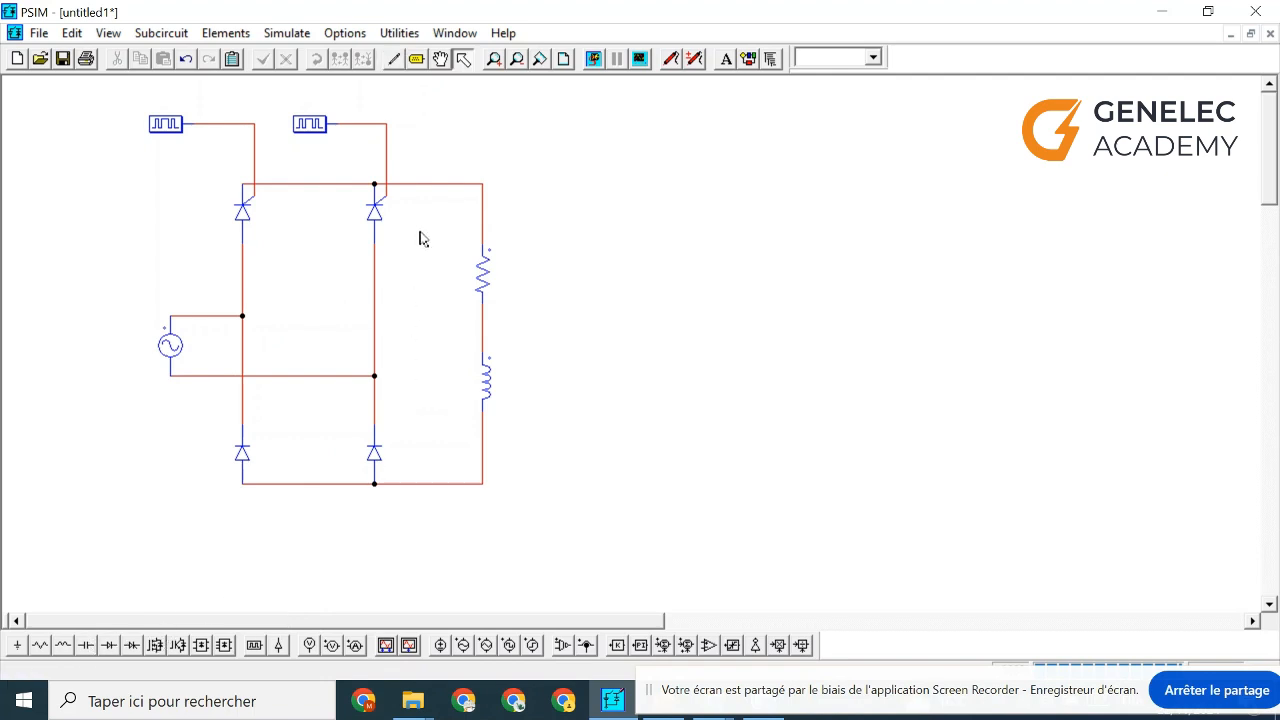
# Replace the wire between the right thyristor's cathode and the load with a series current probe
pyautogui.click(433, 184)
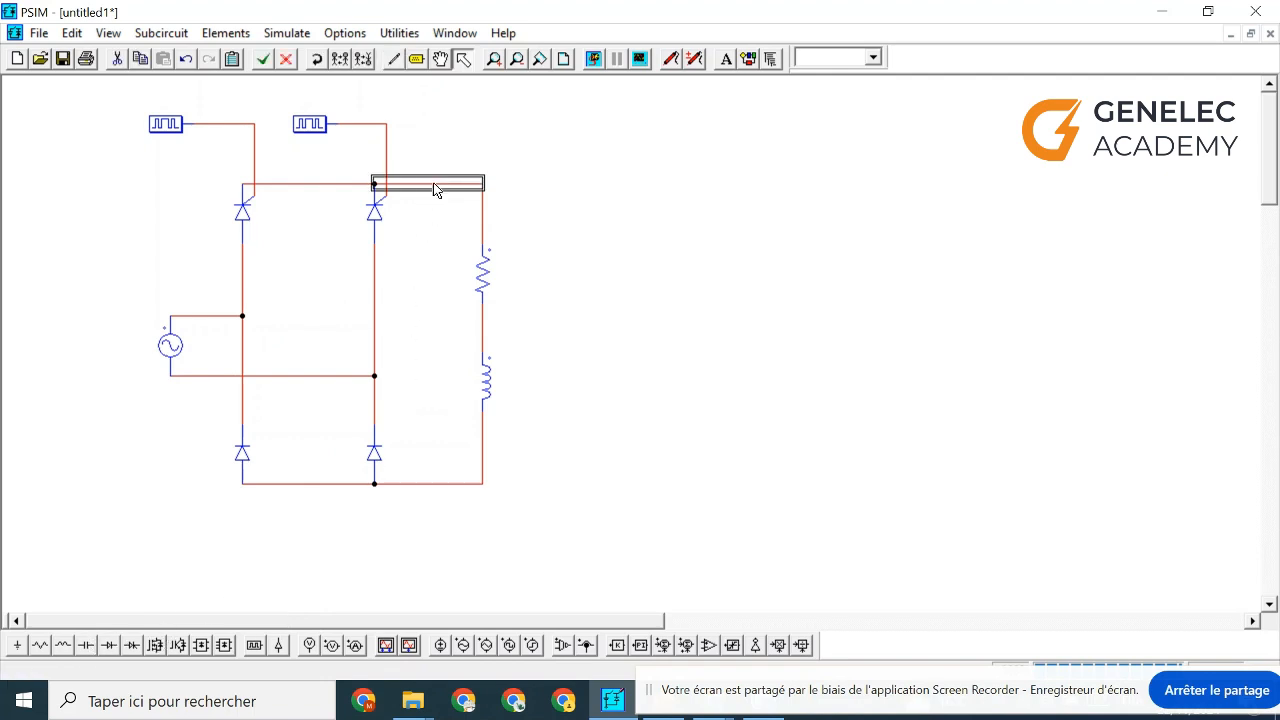
pyautogui.press('Delete')
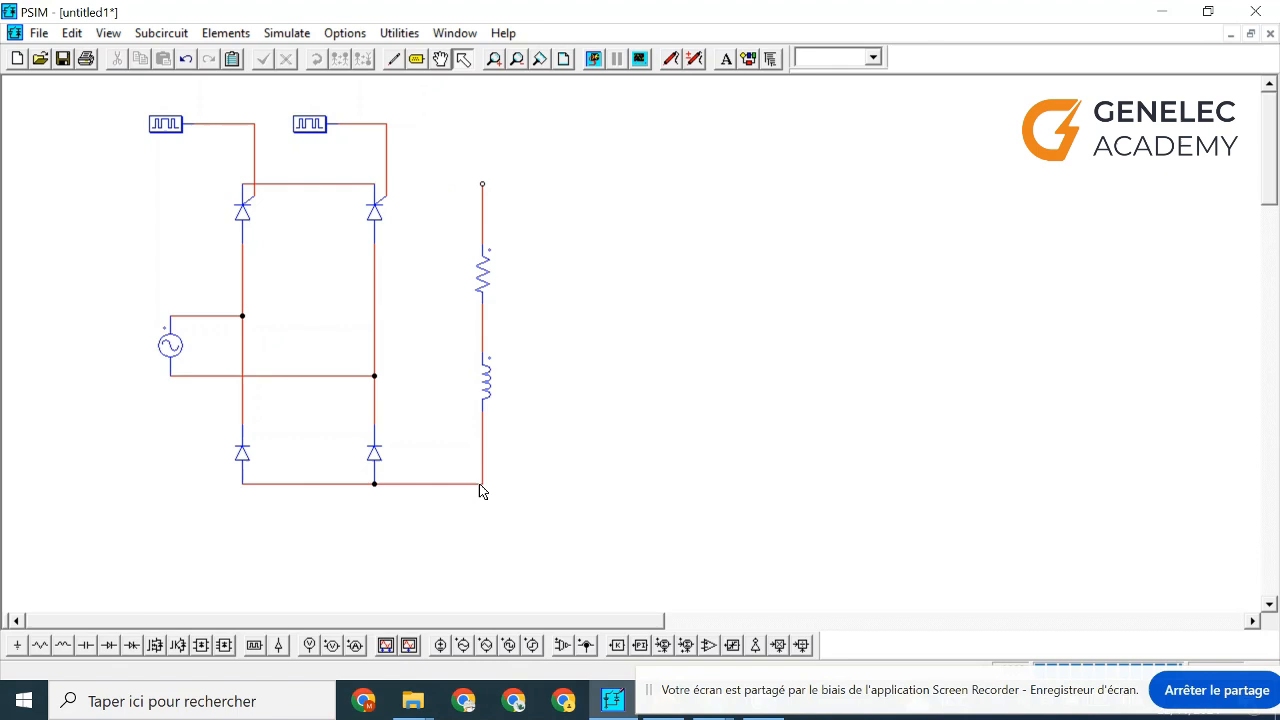
pyautogui.click(355, 645)
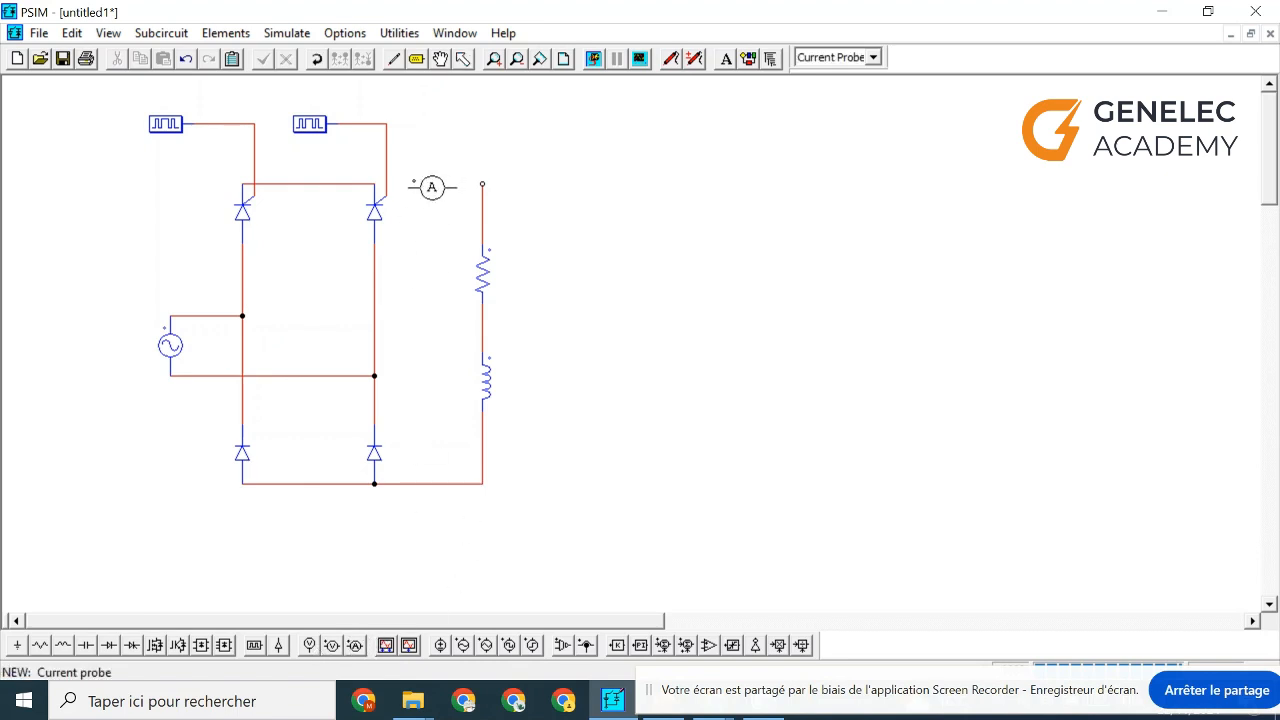
pyautogui.click(433, 183)
pyautogui.click(393, 58)
pyautogui.moveTo(459, 183)
pyautogui.mouseDown()
pyautogui.moveTo(483, 184)
pyautogui.moveTo(374, 183)
pyautogui.mouseUp()
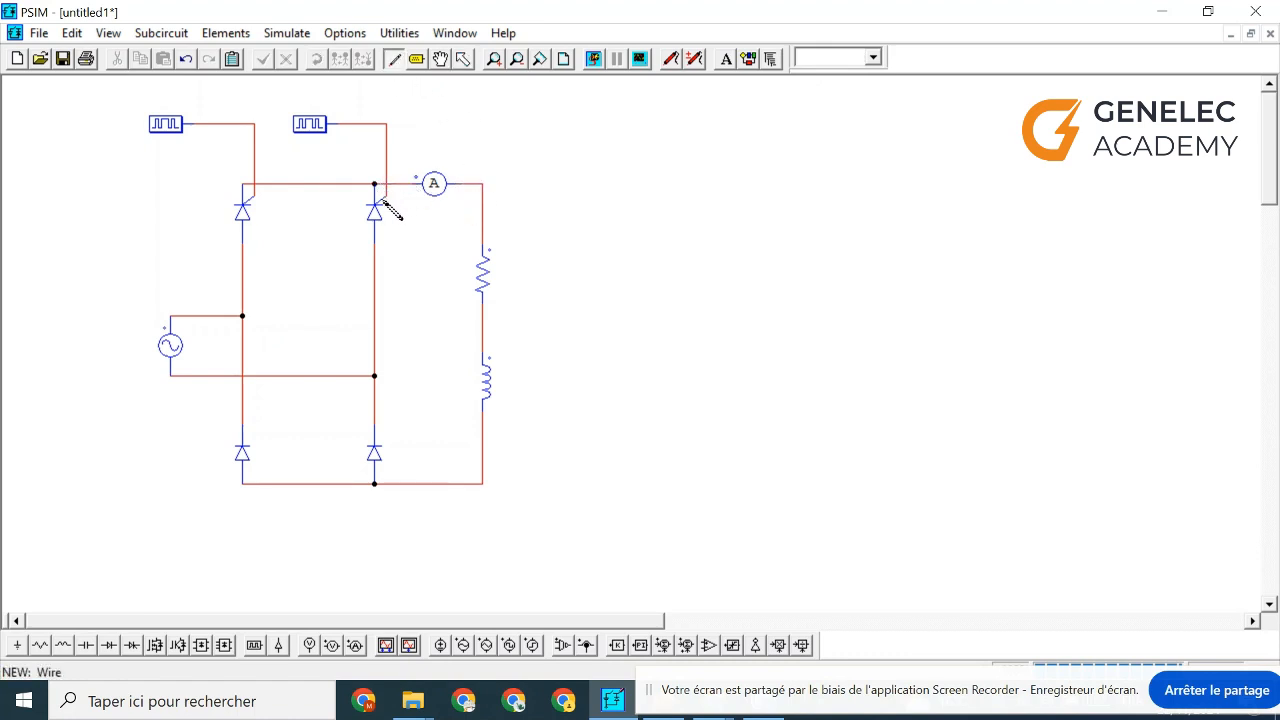
pyautogui.press('Escape')
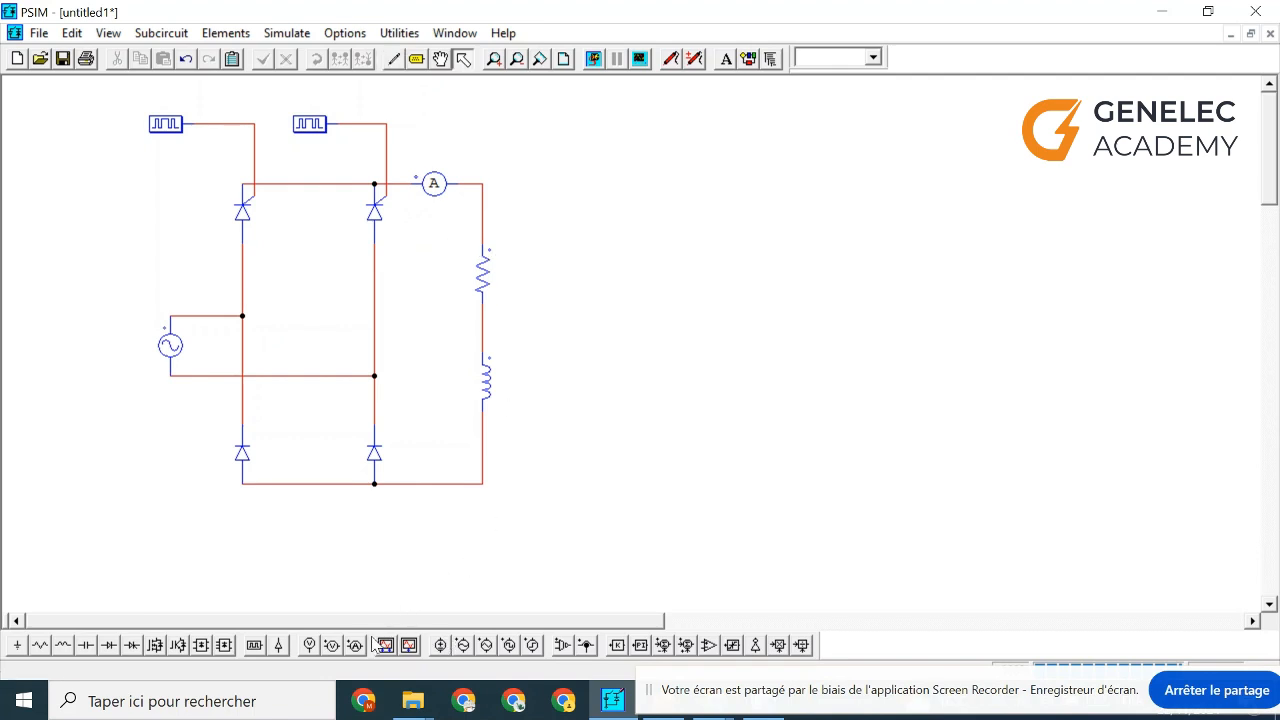
# Place a two-node voltage probe to the right of the load and rotate it to vertical, positive terminal up
pyautogui.click(332, 645)
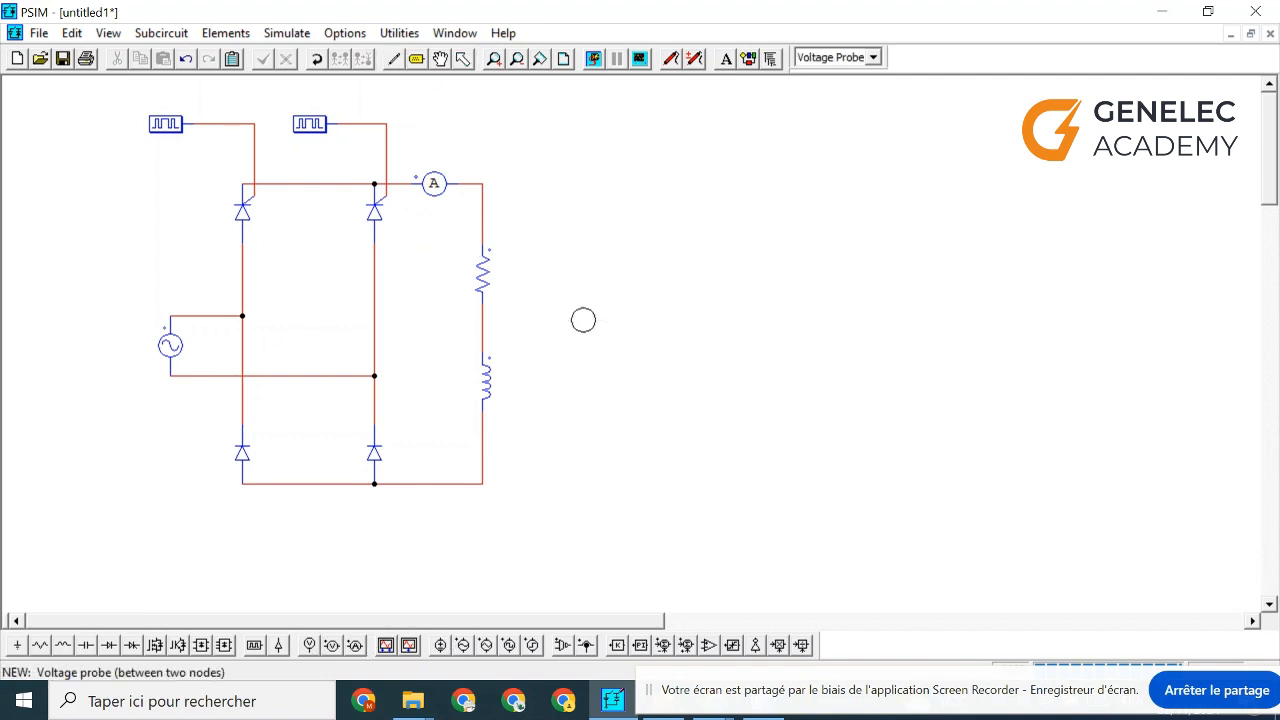
pyautogui.click(580, 329)
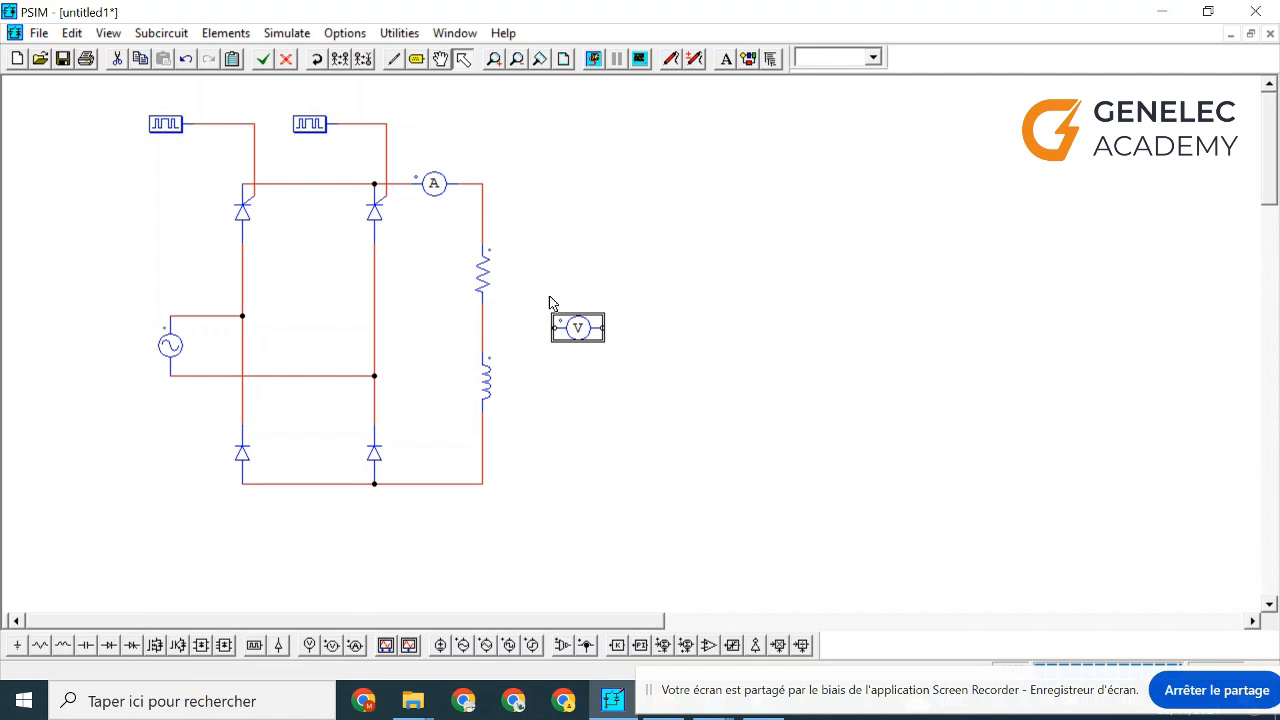
pyautogui.click(316, 62)
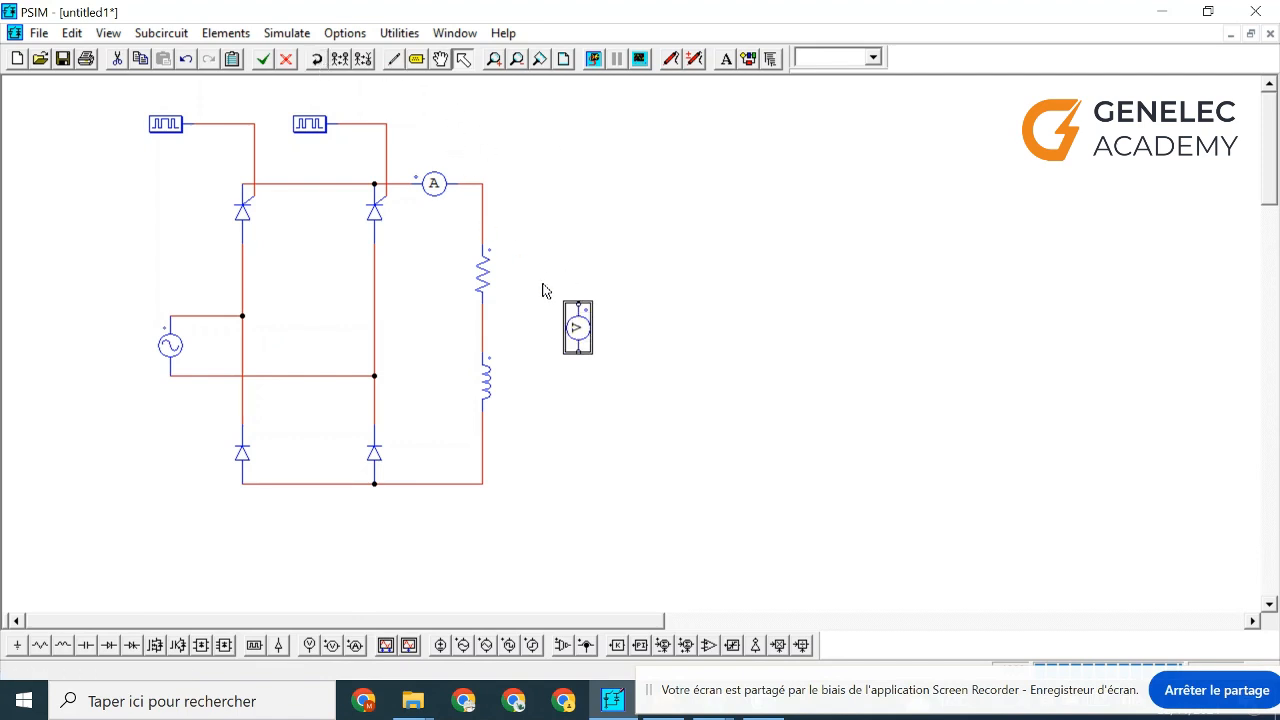
pyautogui.click(643, 304)
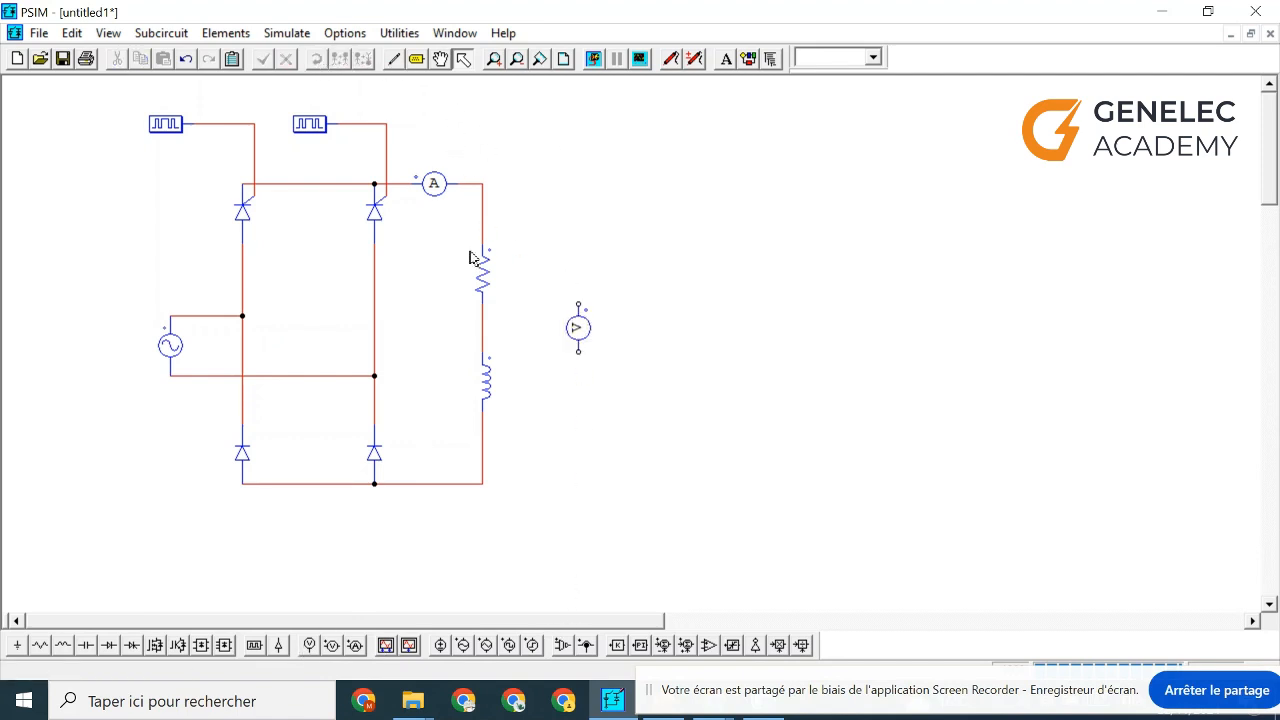
# Wire the vertical voltage probe in parallel with the resistor-inductor load
pyautogui.click(392, 60)
pyautogui.moveTo(578, 304)
pyautogui.mouseDown()
pyautogui.moveTo(517, 186)
pyautogui.moveTo(482, 184)
pyautogui.mouseUp()
pyautogui.moveTo(577, 350)
pyautogui.mouseDown()
pyautogui.moveTo(549, 460)
pyautogui.moveTo(482, 484)
pyautogui.mouseUp()
pyautogui.press('Escape')
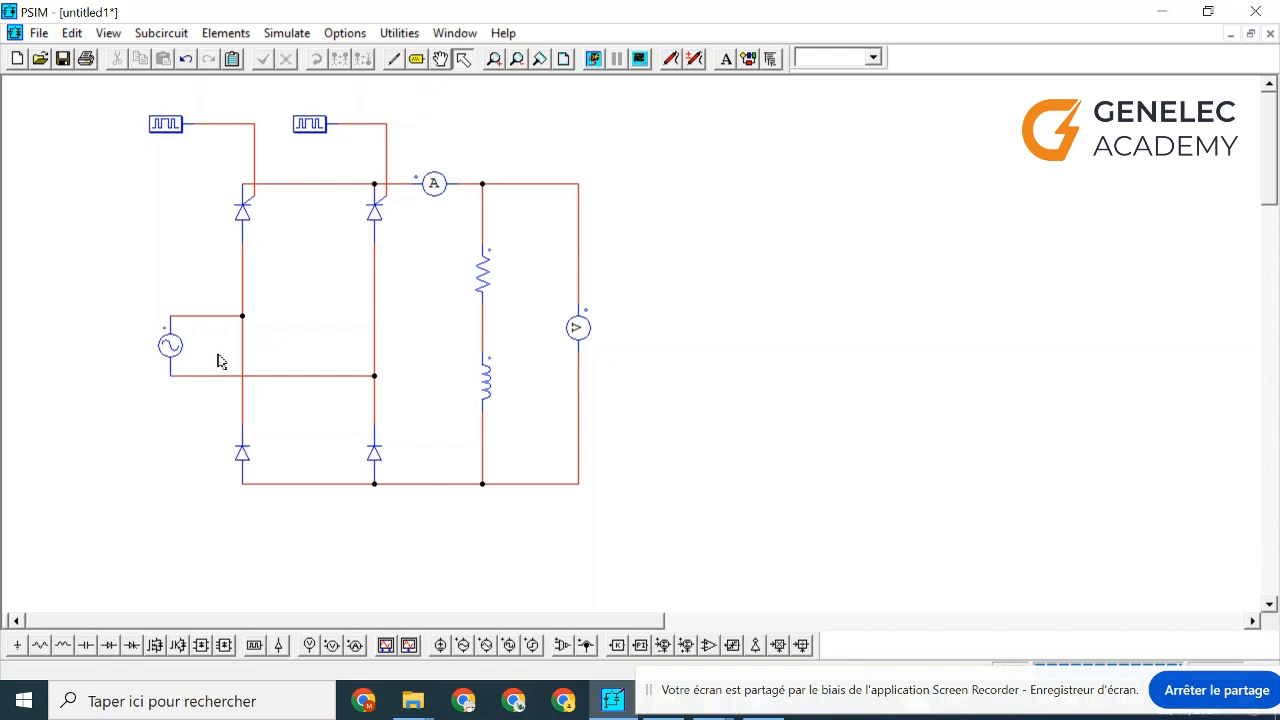
# Place a second two-node voltage probe beside the left thyristor, rotated to vertical with its positive terminal down
pyautogui.click(331, 645)
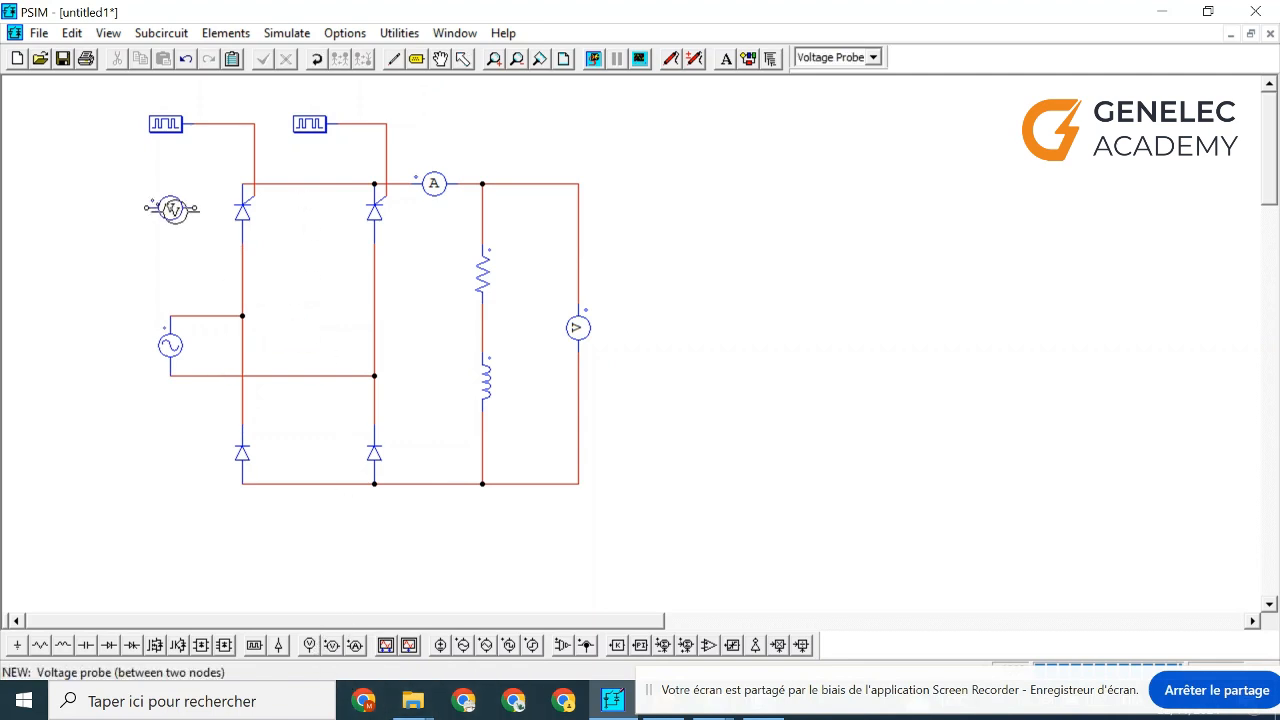
pyautogui.click(171, 208)
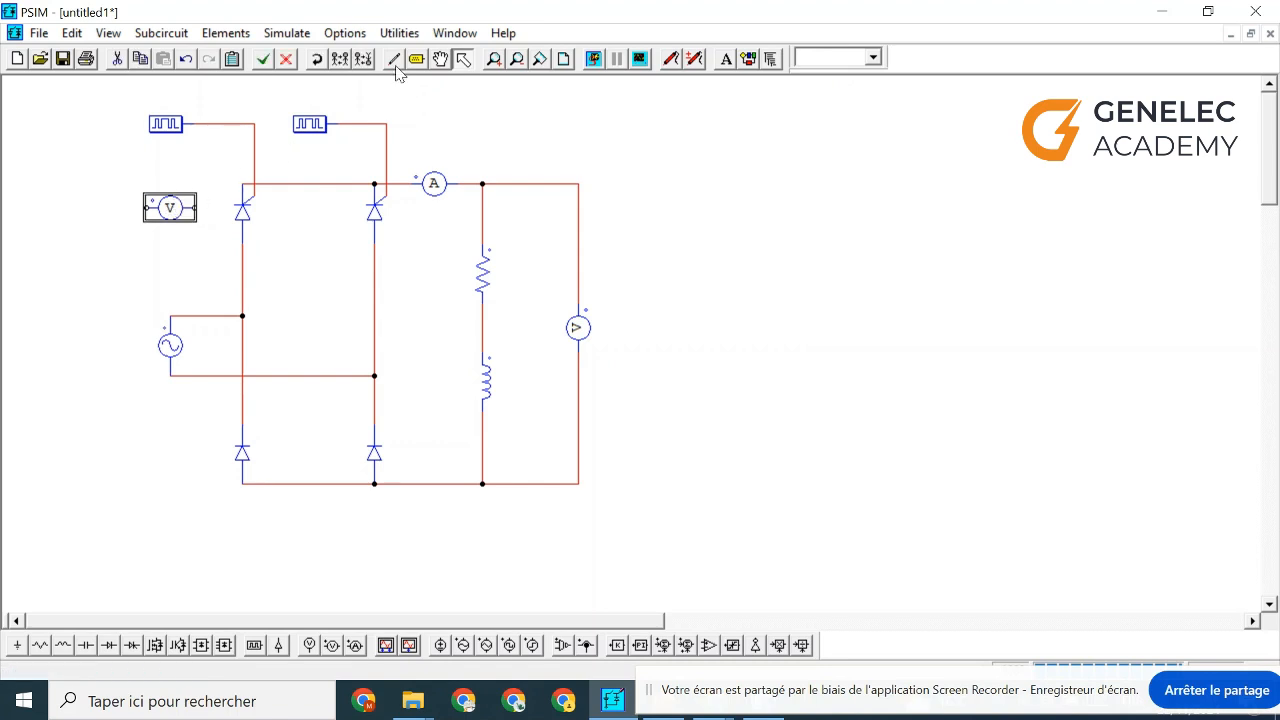
pyautogui.click(316, 60)
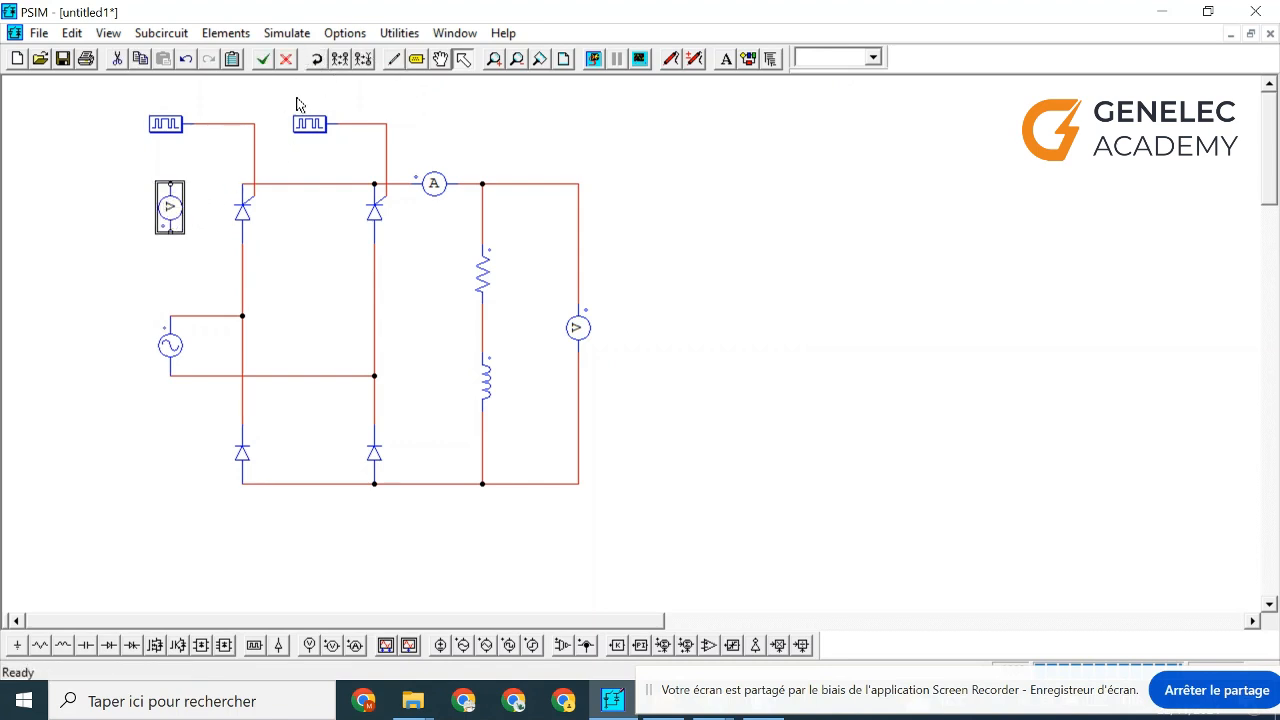
pyautogui.moveTo(171, 208); pyautogui.dragTo(194, 217)
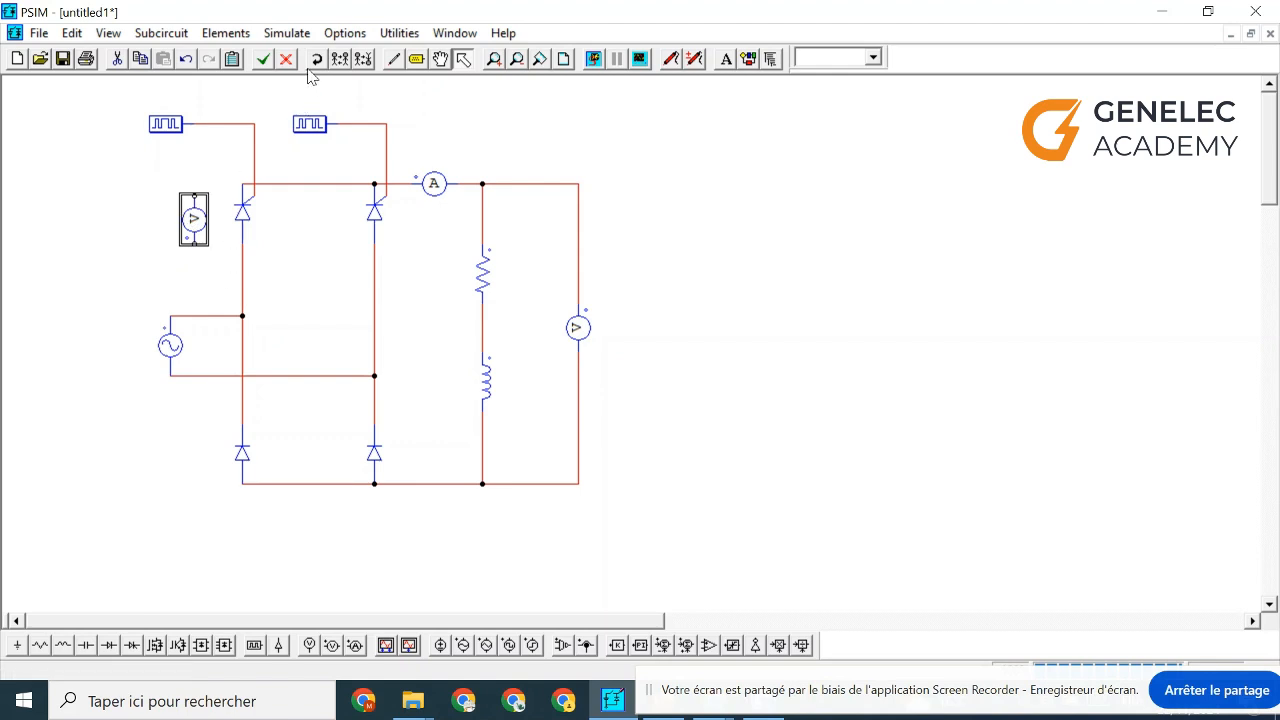
# Wire the second voltage probe across the left thyristor, with its positive terminal on the anode
pyautogui.click(394, 58)
pyautogui.moveTo(194, 243); pyautogui.dragTo(243, 244)
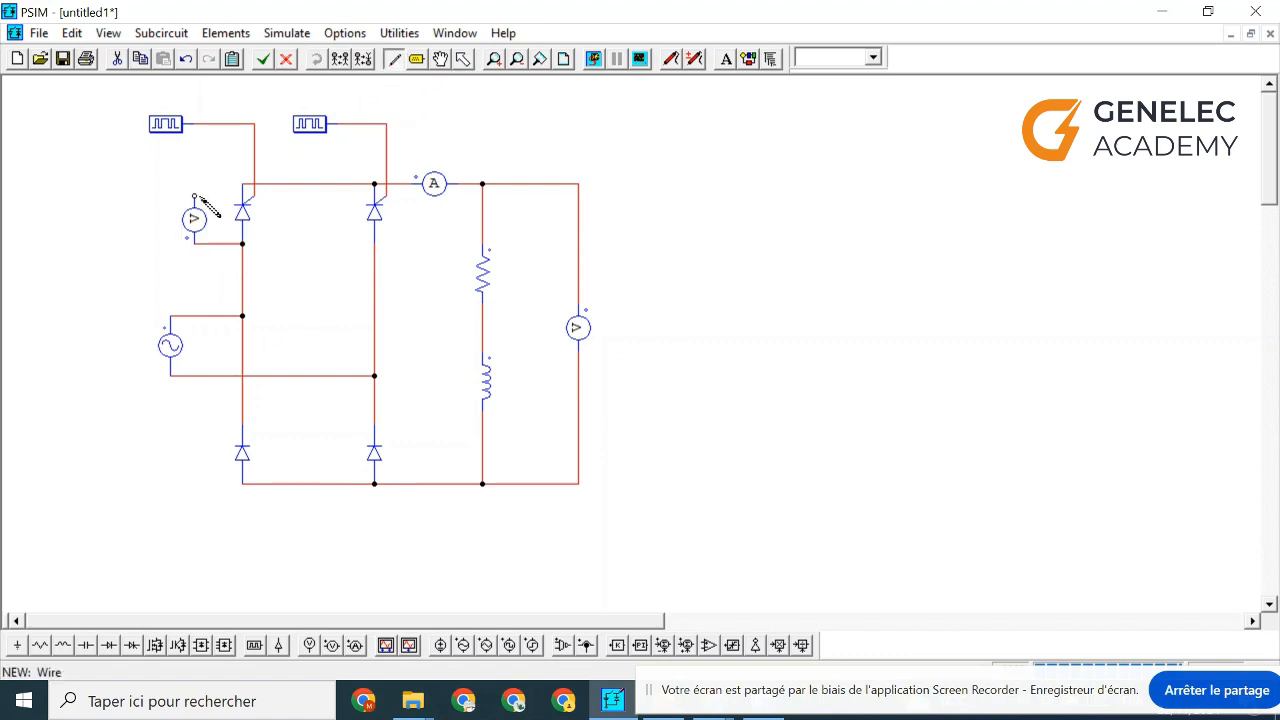
pyautogui.moveTo(196, 197); pyautogui.dragTo(242, 184)
pyautogui.press('Escape')
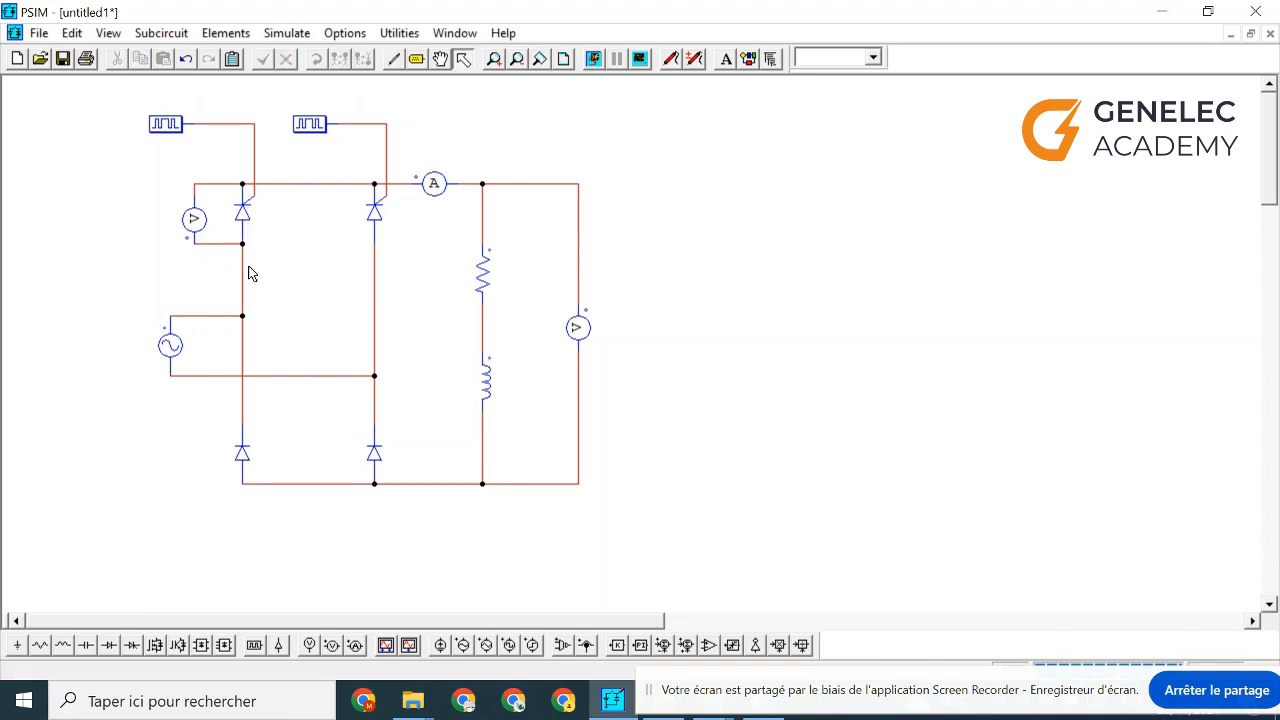
# Name the sine source Ue, set its peak amplitude to 220 and its frequency to 50, and recheck the parameters
pyautogui.doubleClick(167, 344)
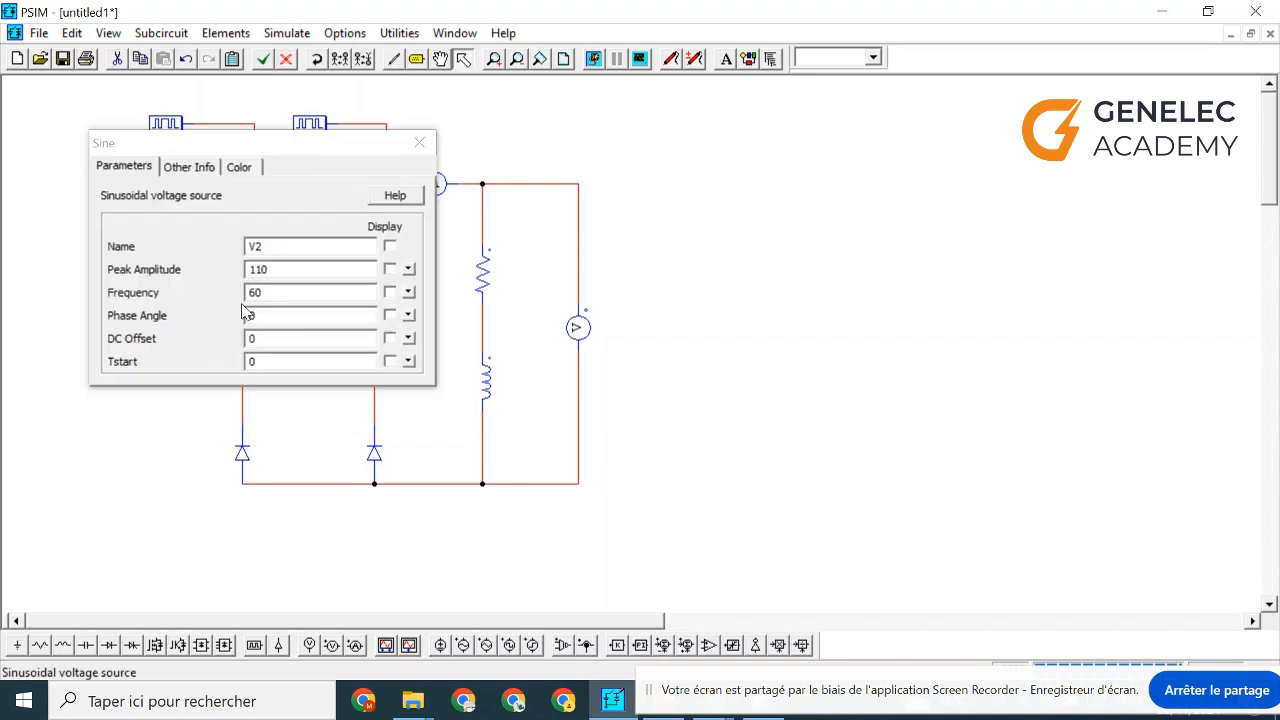
pyautogui.doubleClick(277, 270)
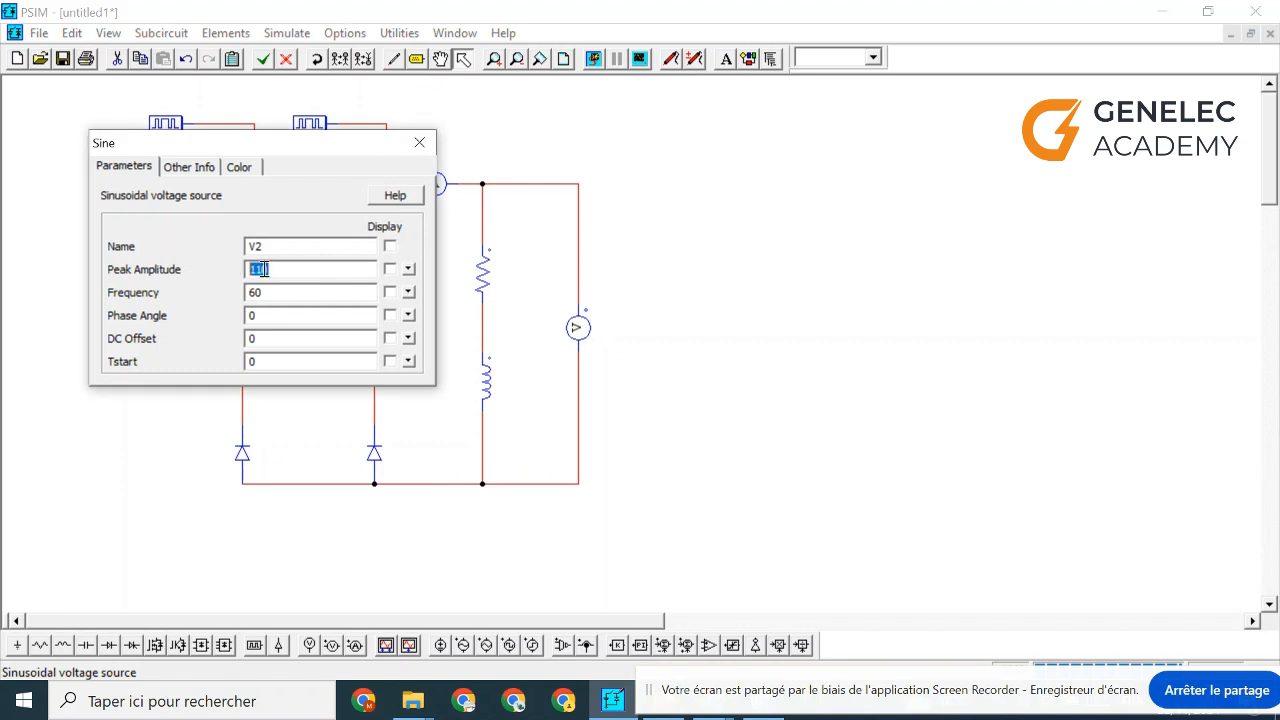
pyautogui.write('220')
pyautogui.doubleClick(246, 291)
pyautogui.write('50')
pyautogui.doubleClick(268, 247)
pyautogui.write('Ue')
pyautogui.click(420, 145)
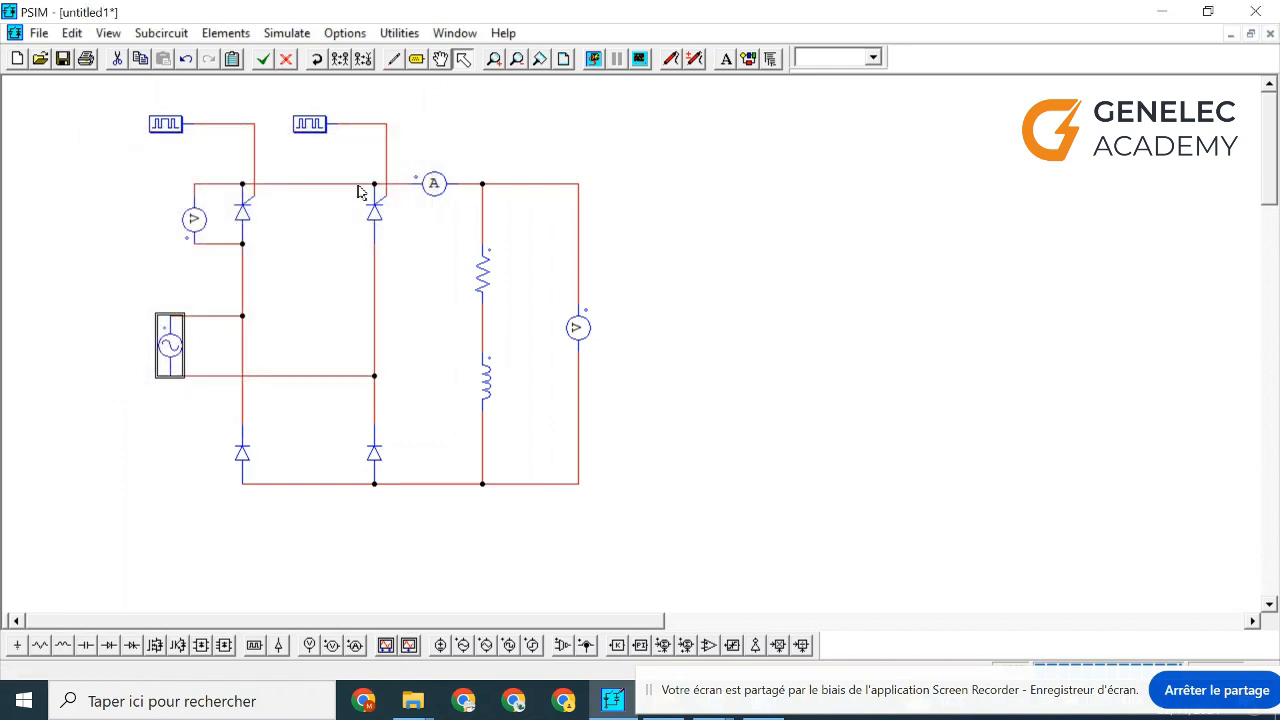
pyautogui.click(218, 348)
pyautogui.doubleClick(170, 340)
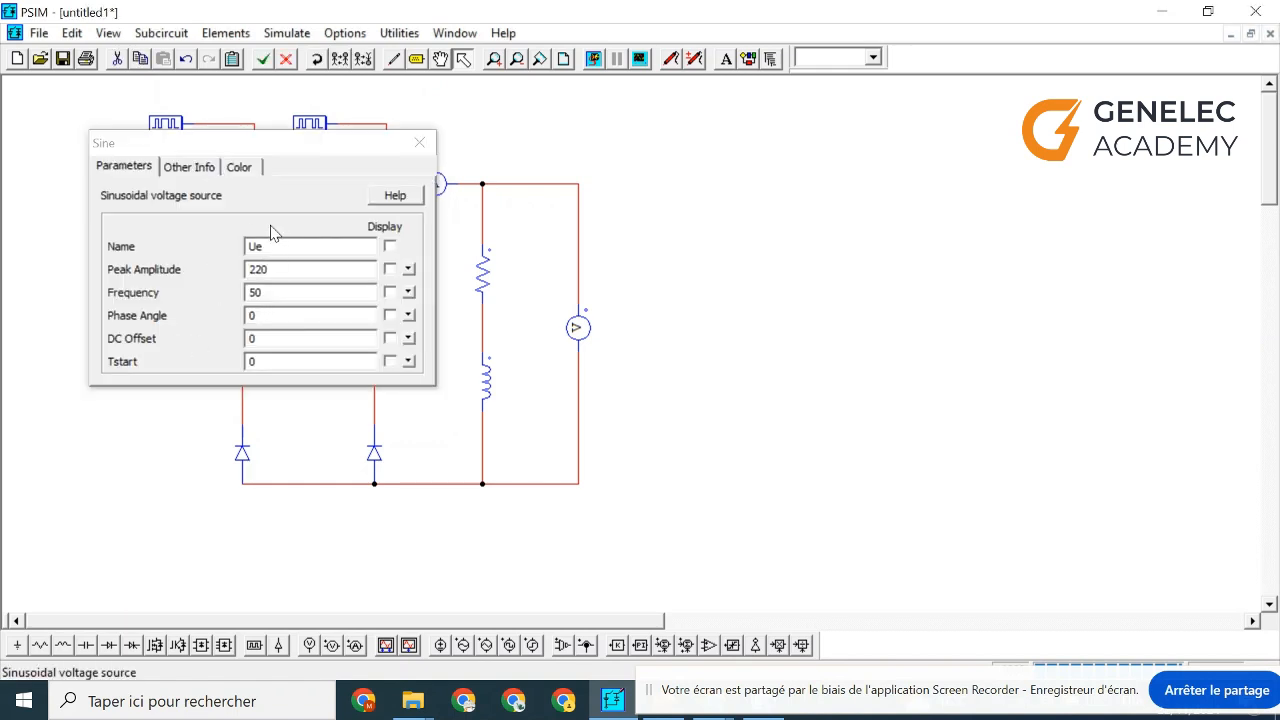
pyautogui.click(420, 145)
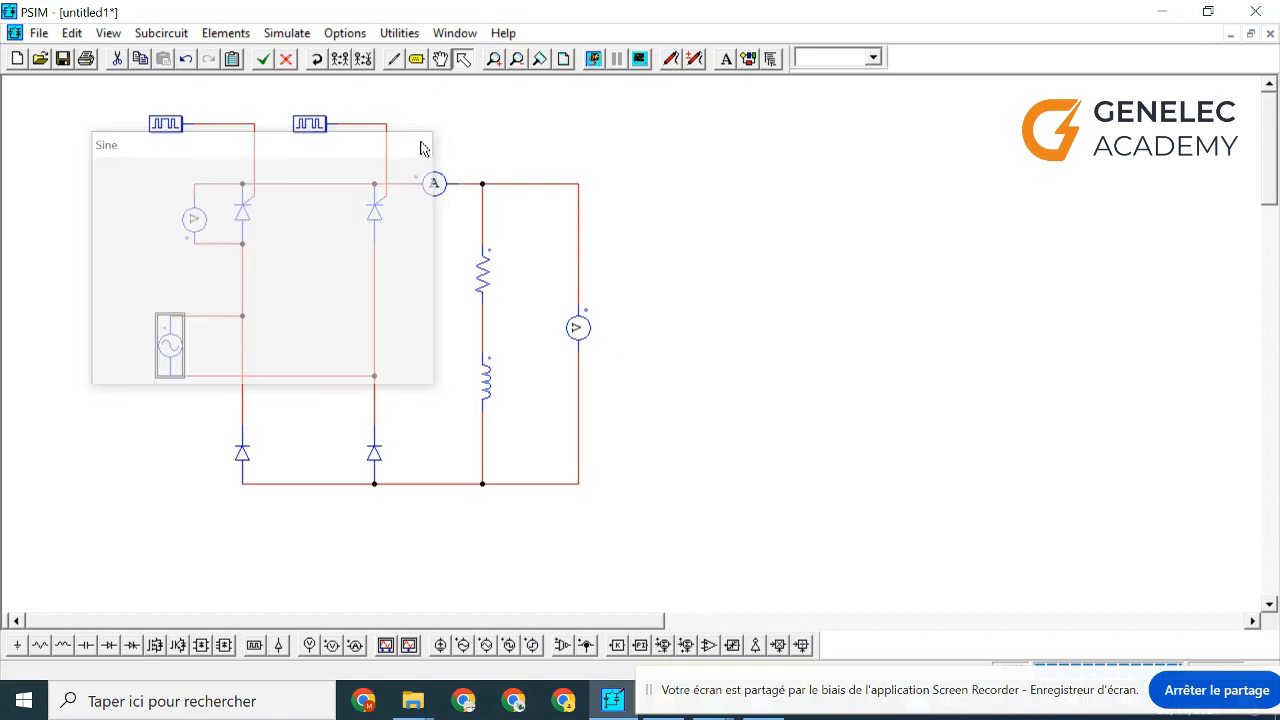
# Rename the load resistor to Rs in its parameters
pyautogui.click(441, 304)
pyautogui.doubleClick(483, 271)
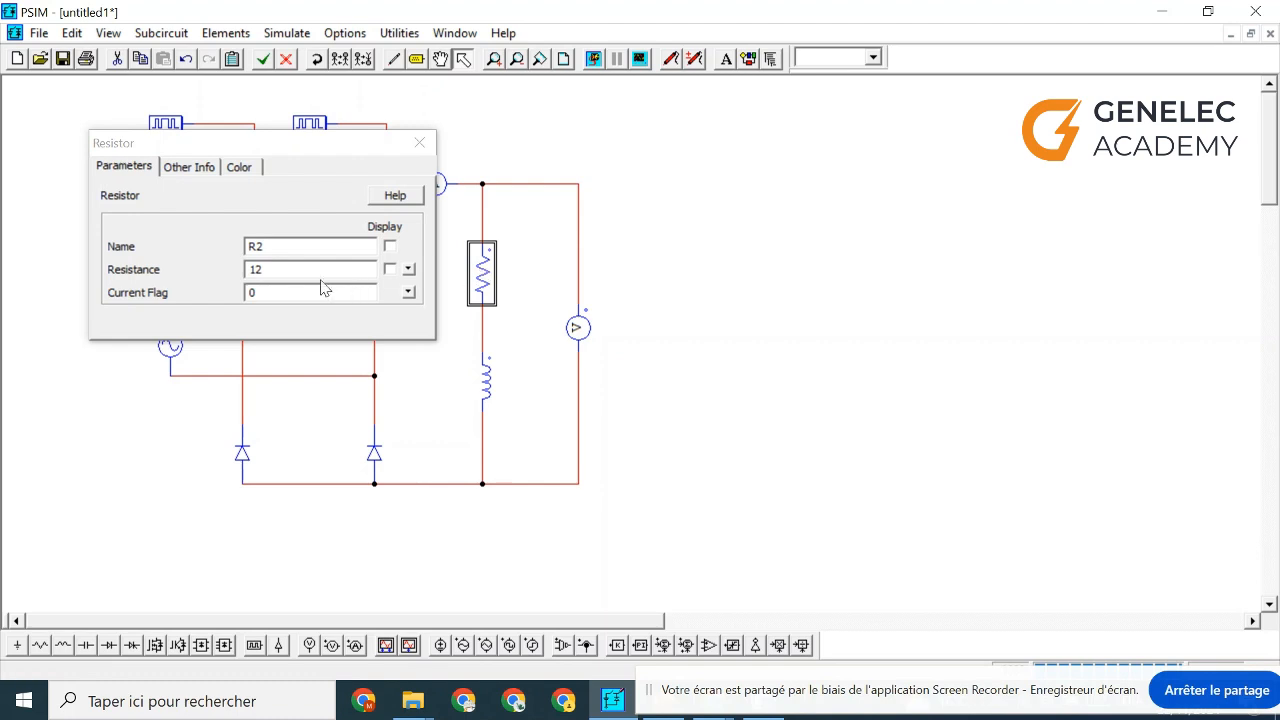
pyautogui.write('R')
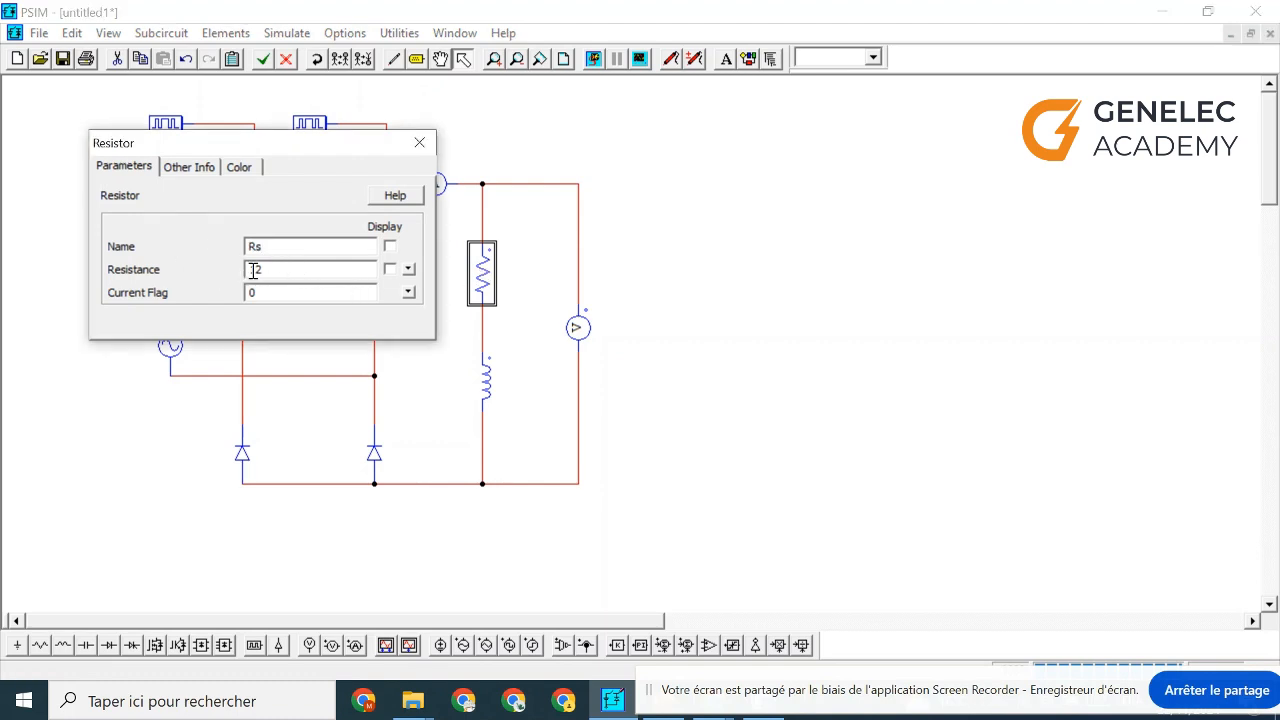
pyautogui.moveTo(264, 270); pyautogui.dragTo(215, 273)
pyautogui.click(418, 146)
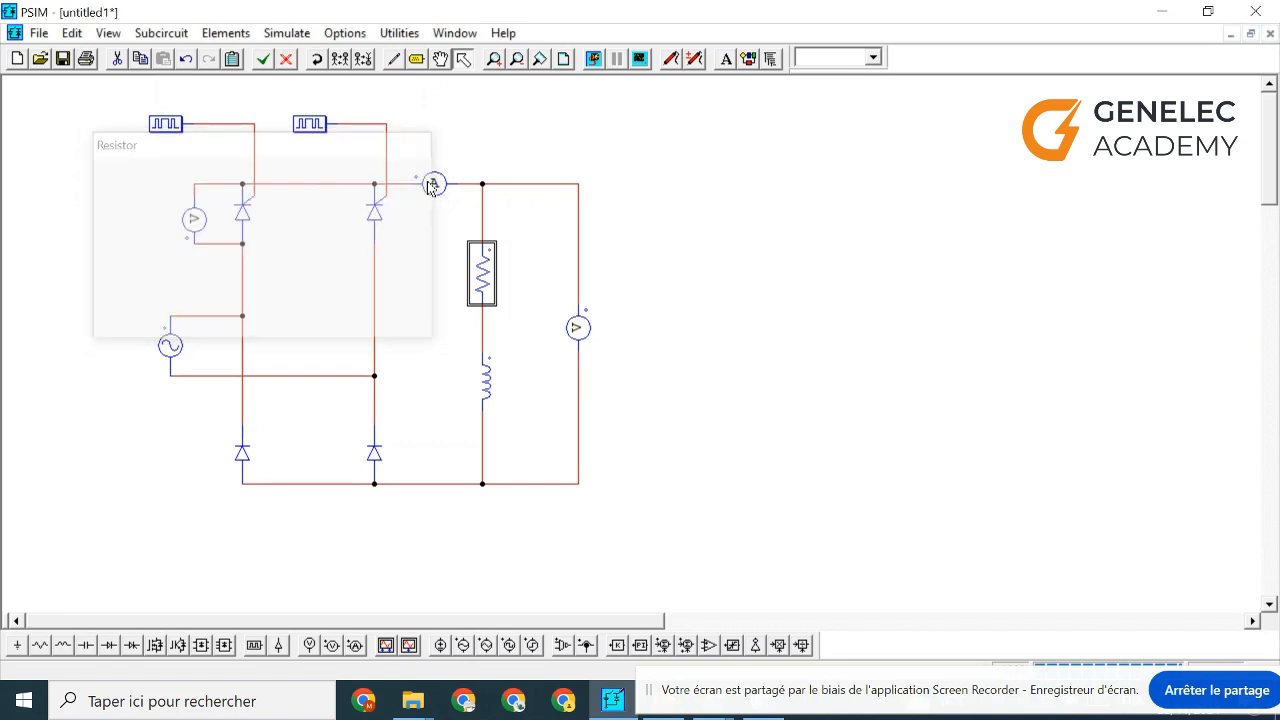
# Rename the load inductor to Ls in its parameters
pyautogui.doubleClick(483, 380)
pyautogui.moveTo(274, 248); pyautogui.dragTo(215, 276)
pyautogui.write('Ls')
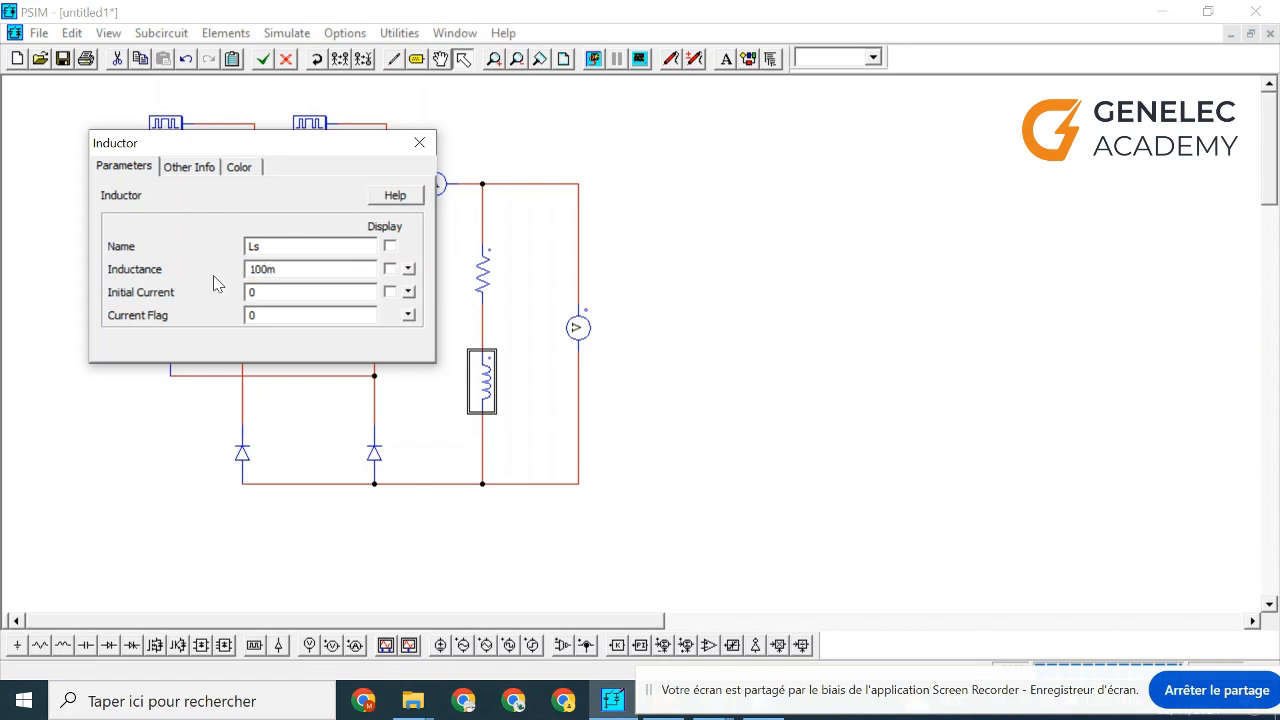
pyautogui.click(419, 142)
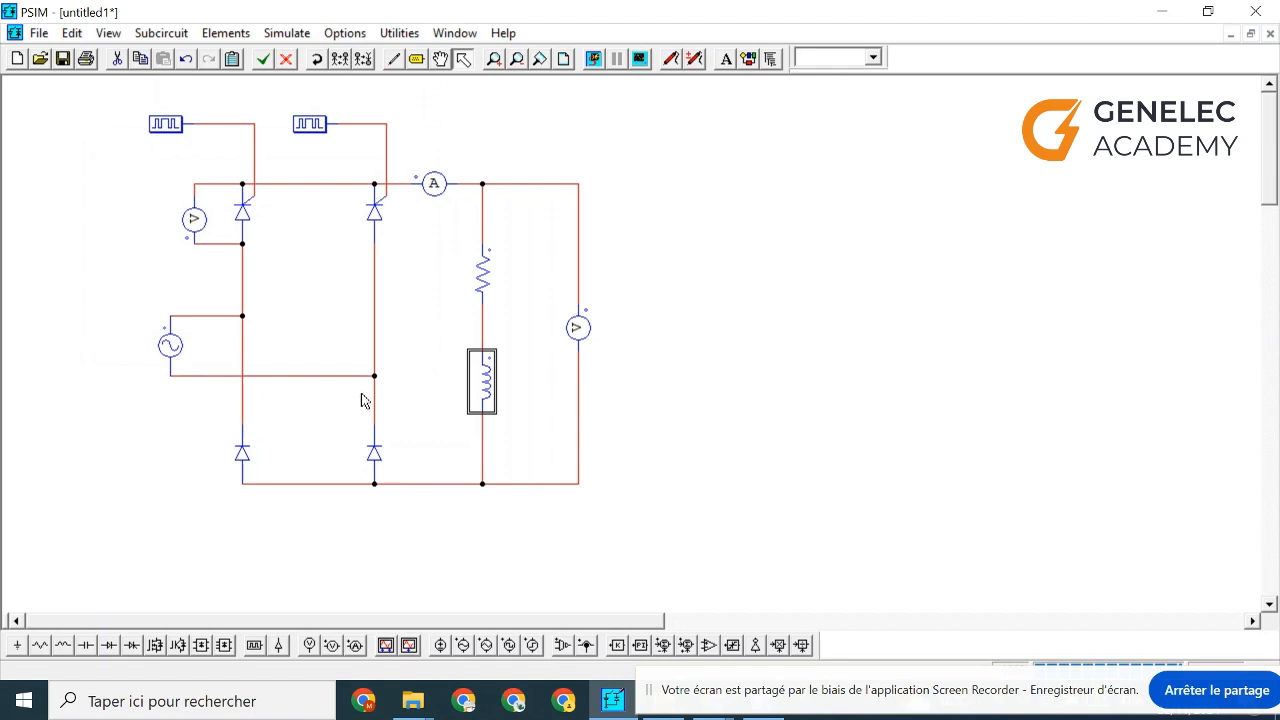
# Display the sine source's name, peak amplitude and frequency on the schematic, with the labels placed to the left of its symbol
pyautogui.doubleClick(171, 348)
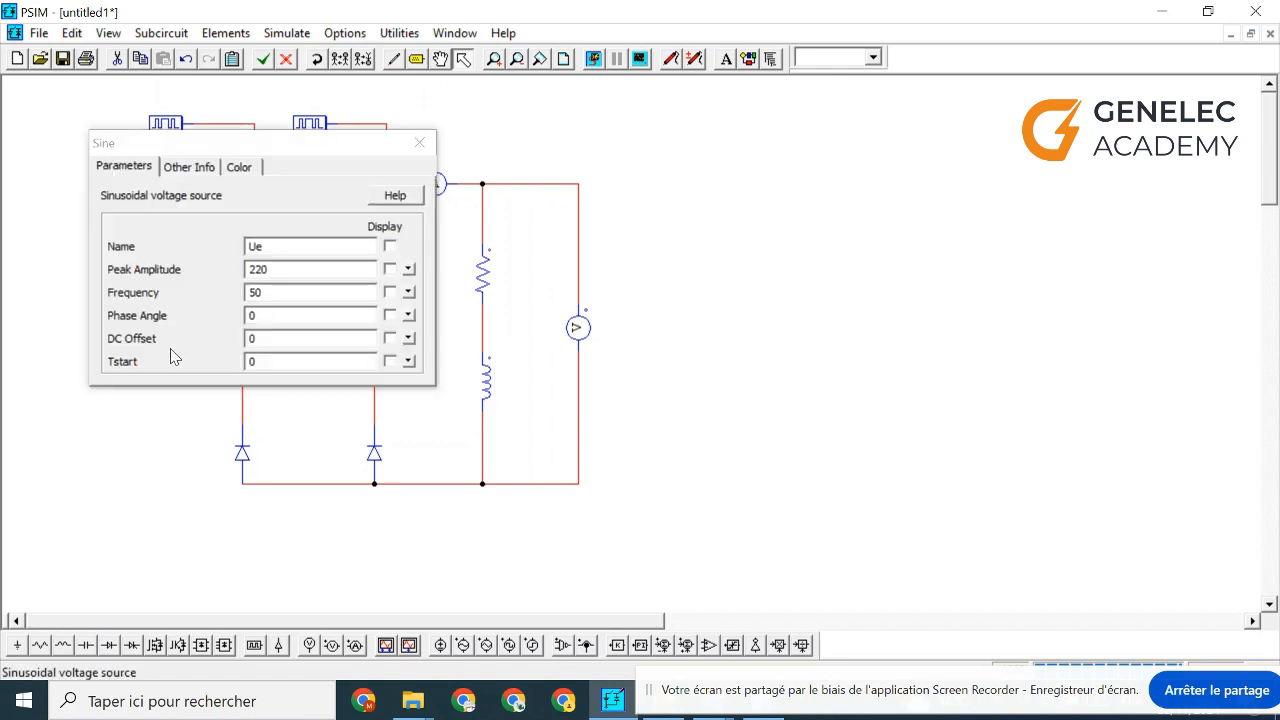
pyautogui.click(389, 246)
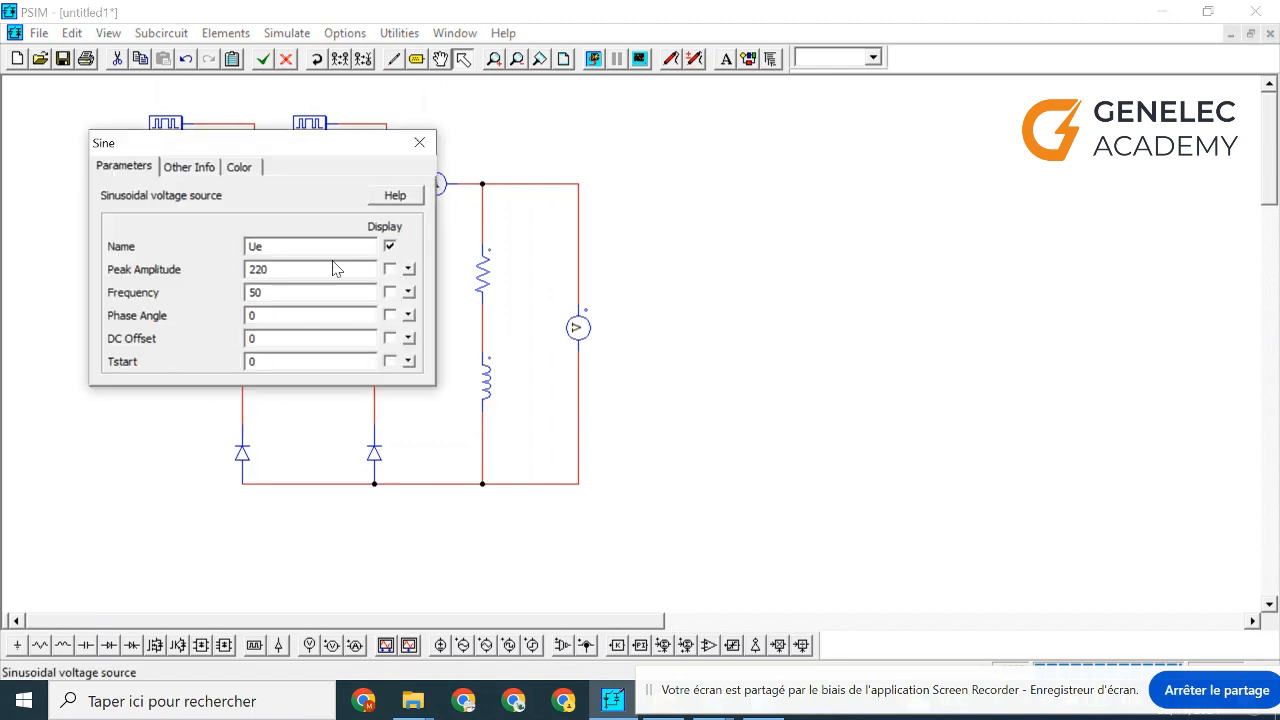
pyautogui.click(389, 270)
pyautogui.click(389, 292)
pyautogui.click(419, 142)
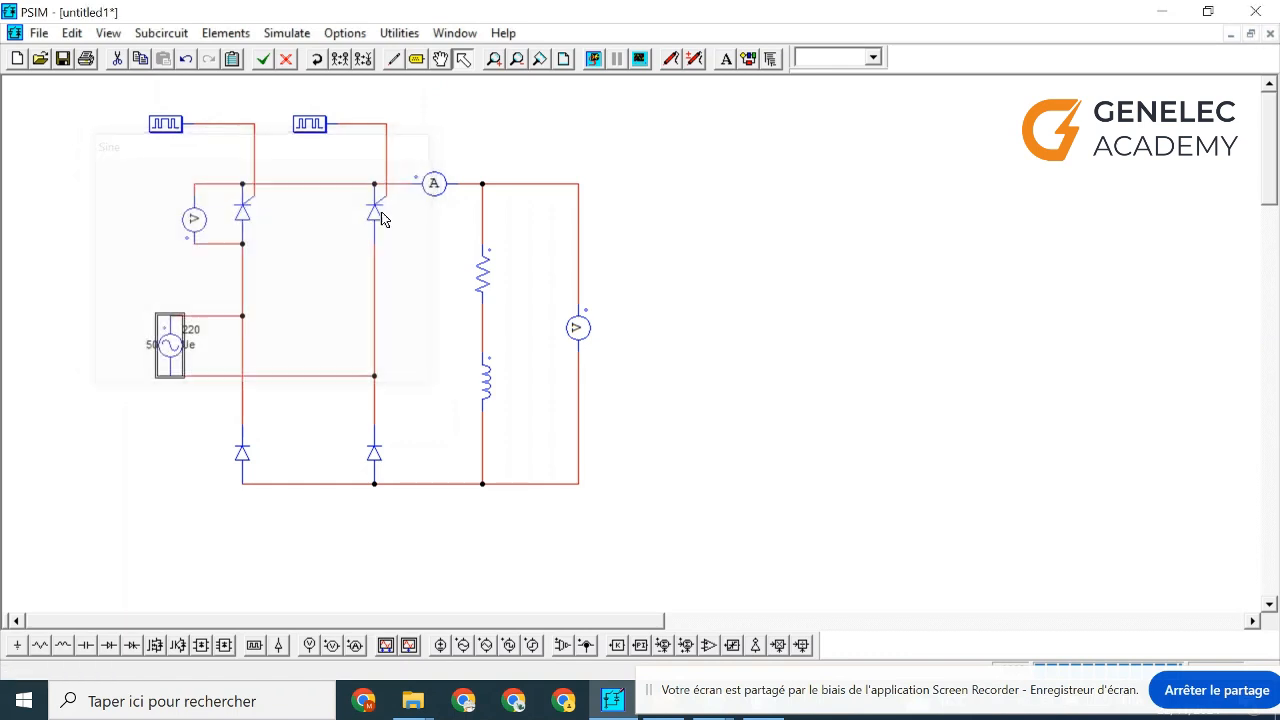
pyautogui.moveTo(153, 347)
pyautogui.mouseDown()
pyautogui.moveTo(128, 351)
pyautogui.moveTo(180, 334)
pyautogui.moveTo(141, 348)
pyautogui.moveTo(189, 346)
pyautogui.moveTo(147, 328)
pyautogui.mouseUp()
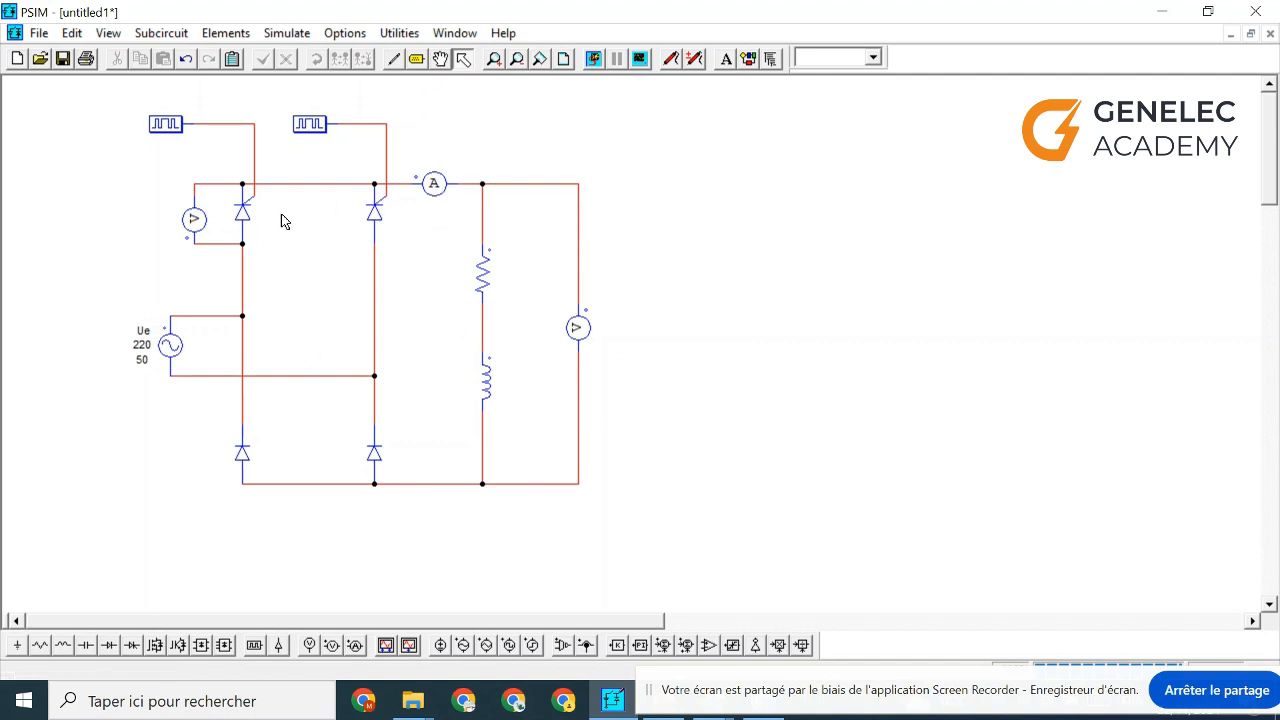
# Display the names of the load resistor Rs and the load inductor Ls on the schematic
pyautogui.doubleClick(482, 272)
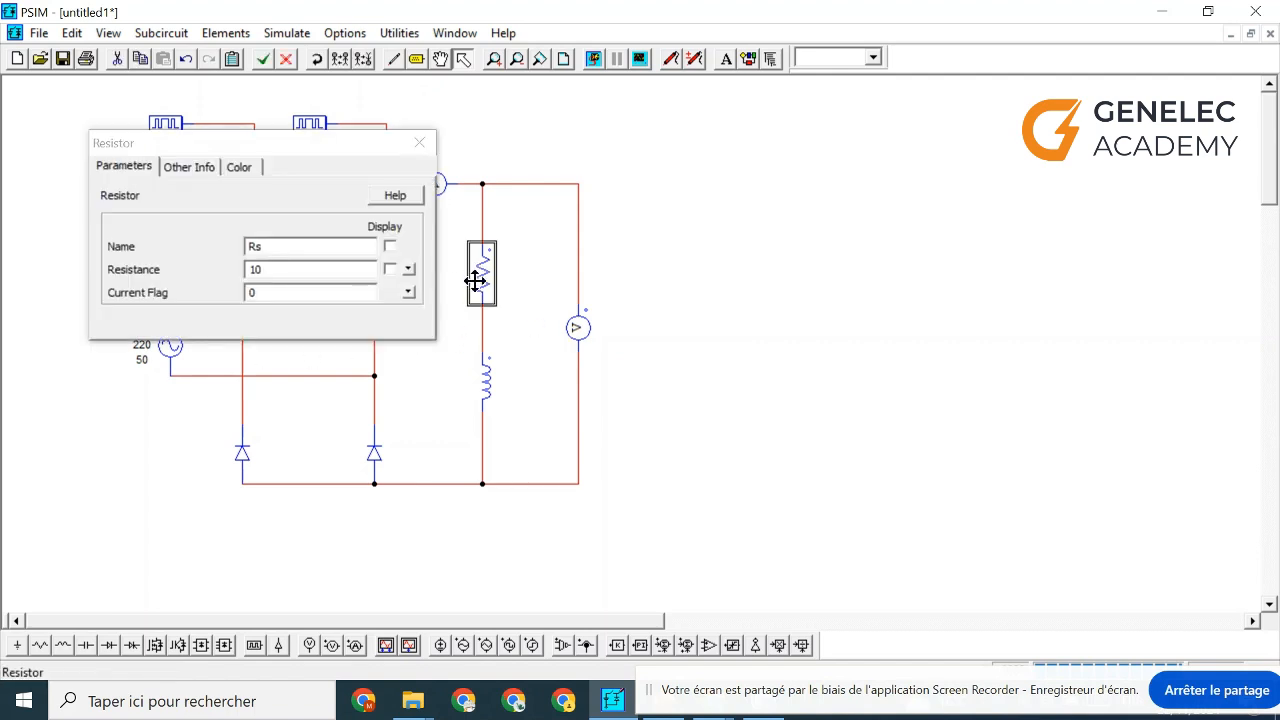
pyautogui.click(389, 246)
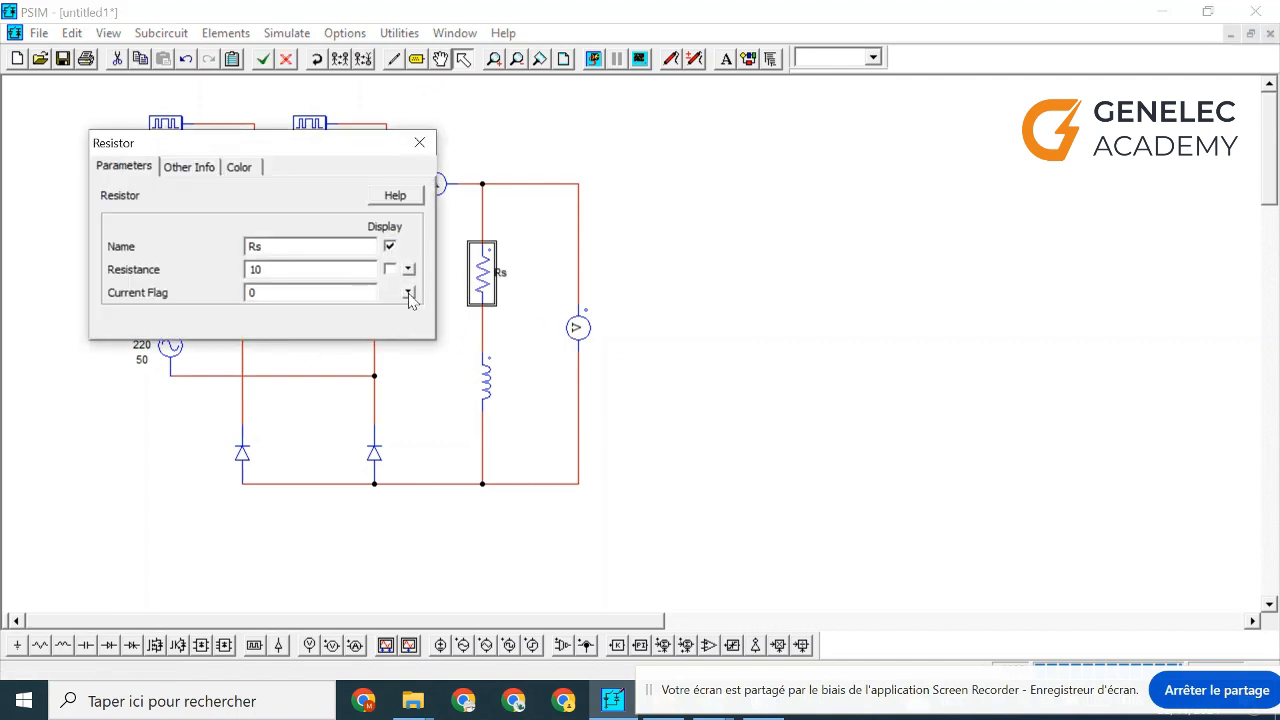
pyautogui.click(419, 143)
pyautogui.doubleClick(482, 378)
pyautogui.click(389, 246)
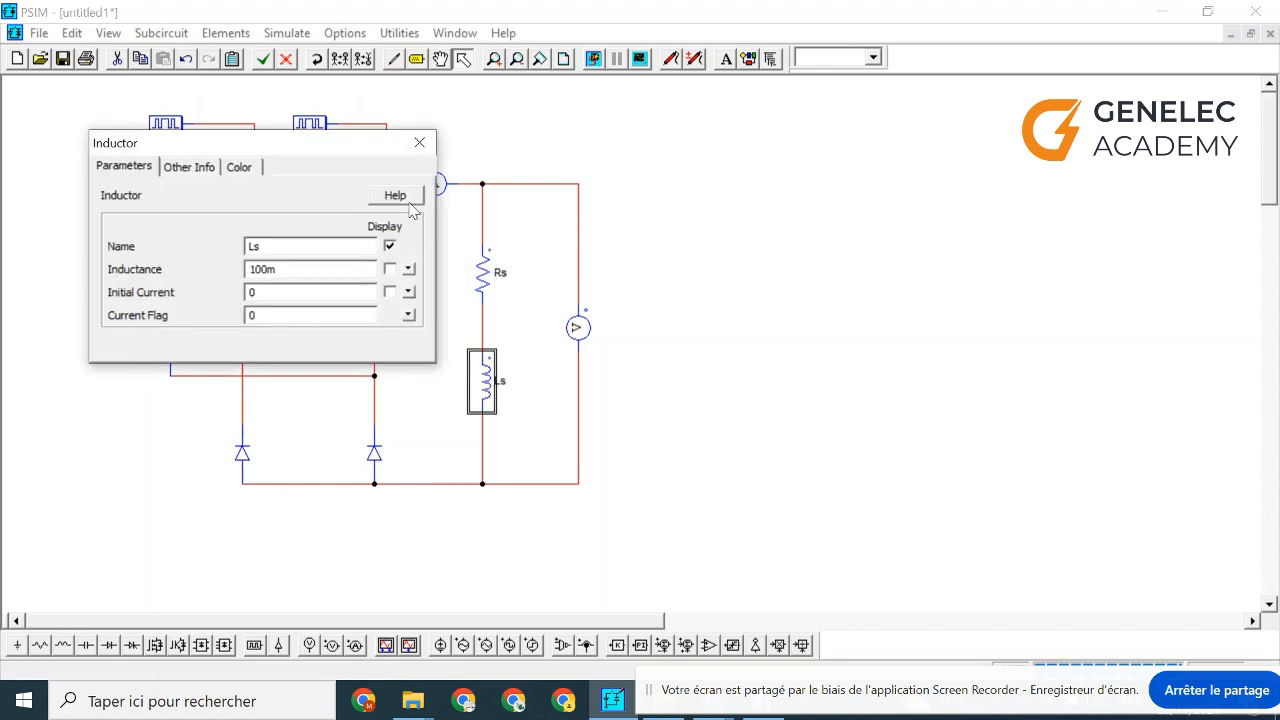
pyautogui.click(419, 143)
pyautogui.click(687, 277)
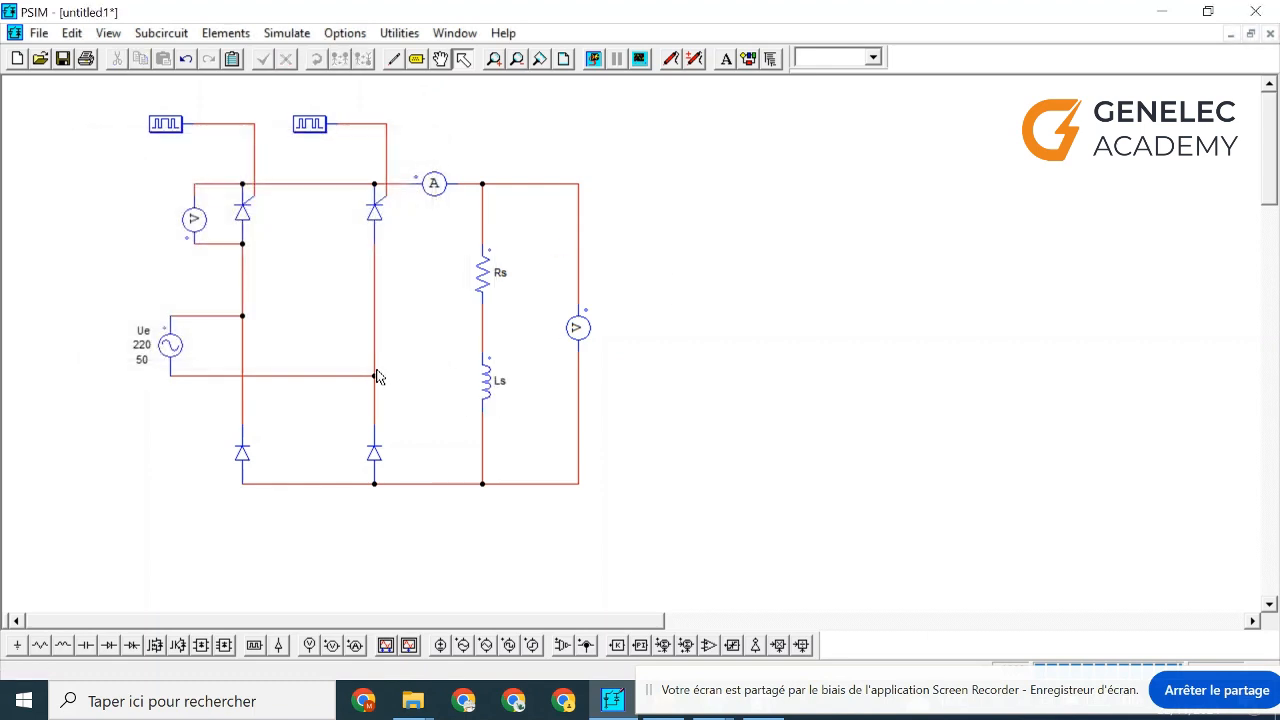
# Set the left thyristor's gating block to a frequency of 50 with switching points 30 and 180
pyautogui.doubleClick(166, 123)
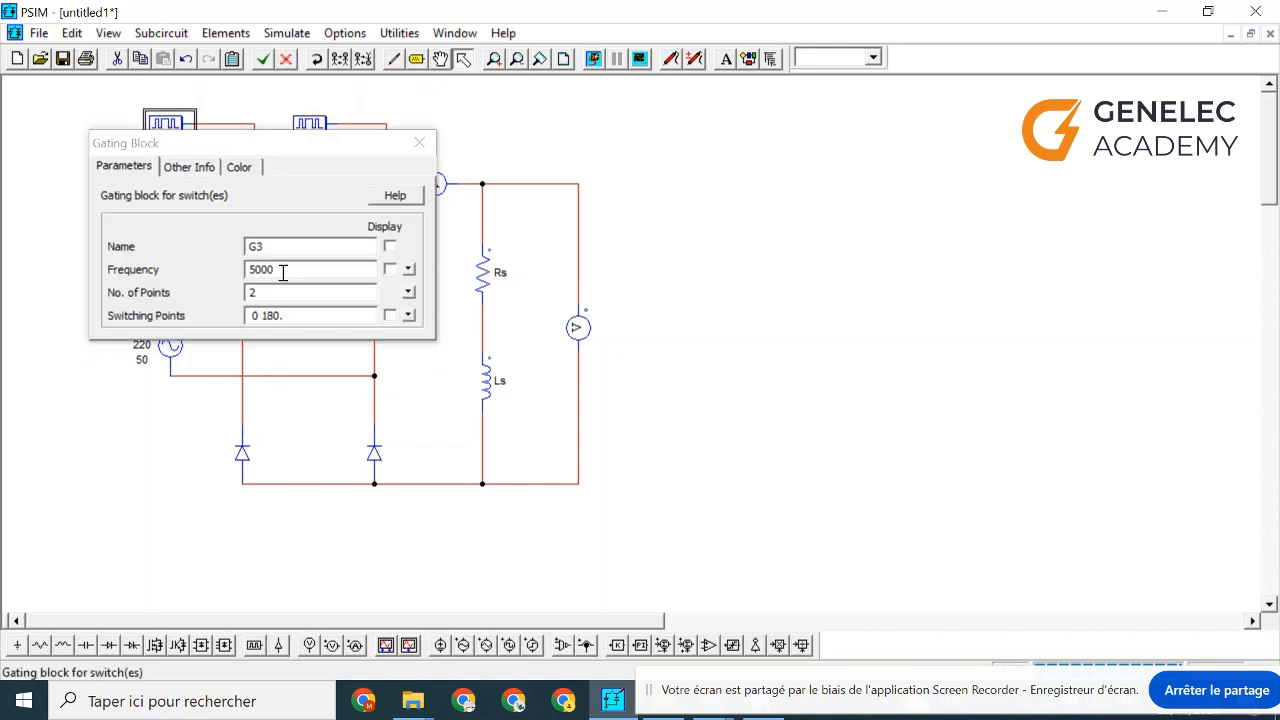
pyautogui.doubleClick(283, 270)
pyautogui.write('50')
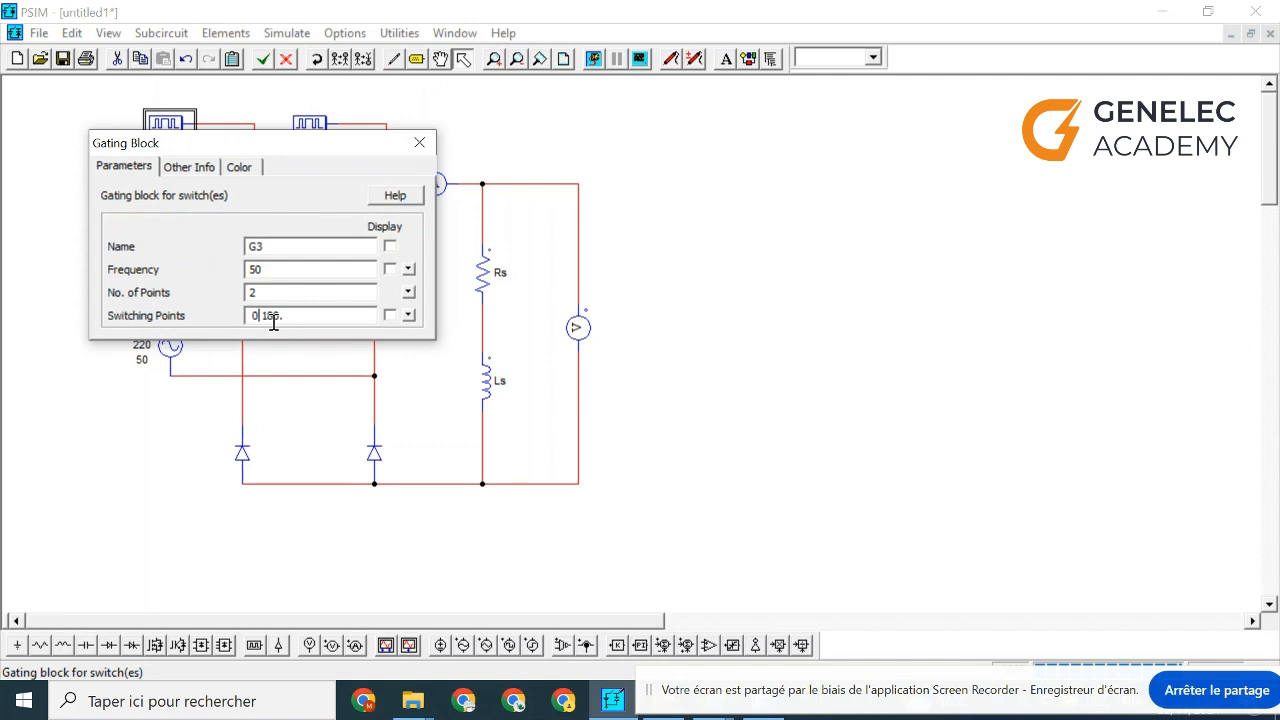
pyautogui.write('30')
pyautogui.moveTo(268, 315); pyautogui.dragTo(286, 317)
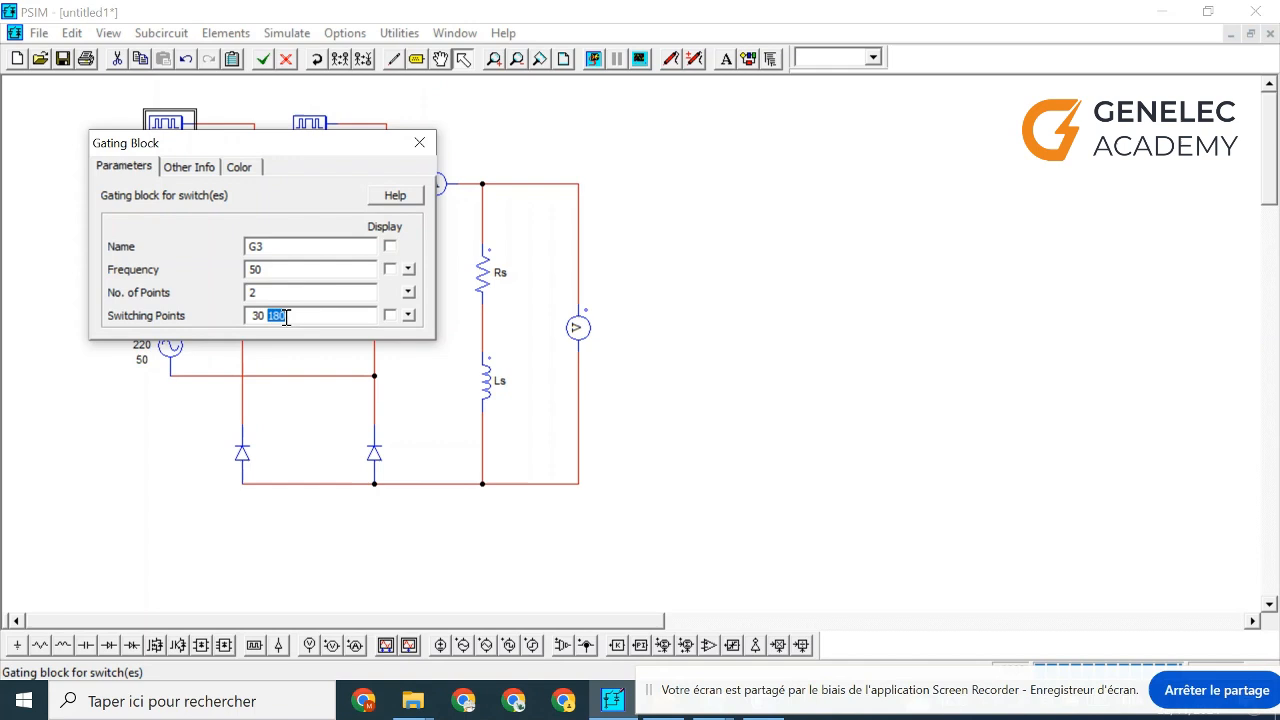
pyautogui.click(418, 146)
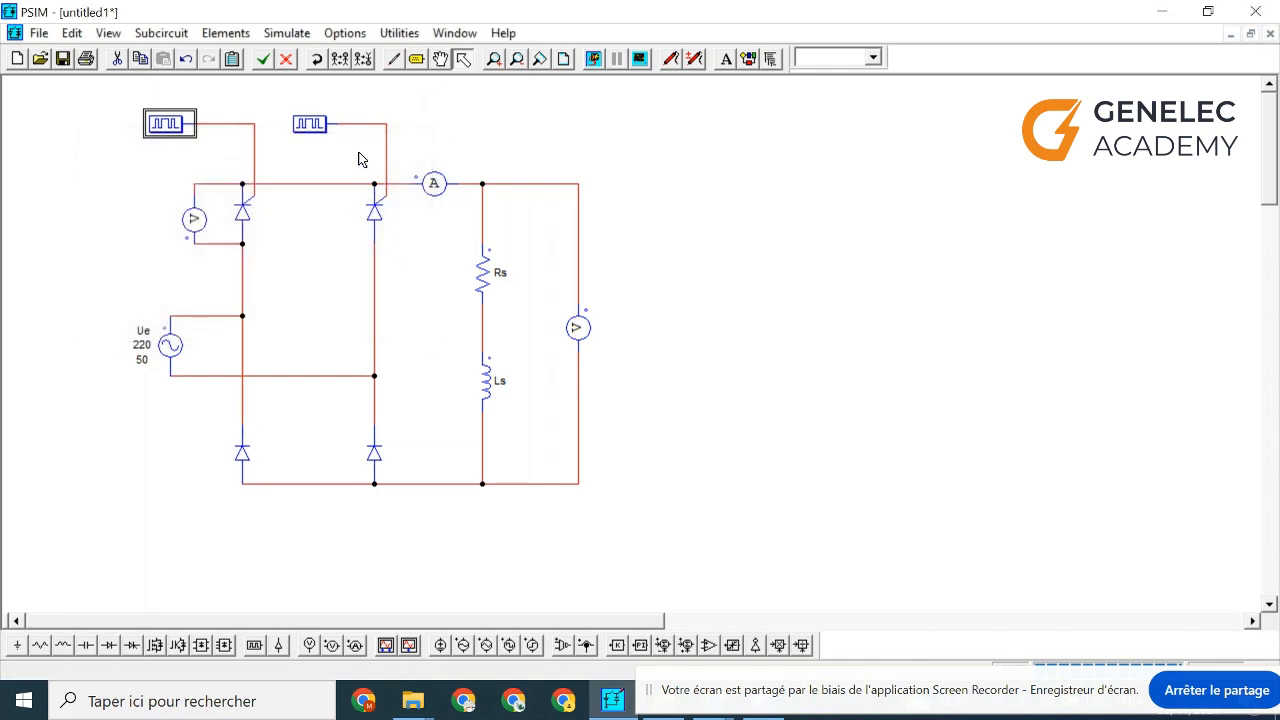
# Set the right thyristor's gating block to switching points 210 and 360 and a frequency of 50
pyautogui.doubleClick(322, 127)
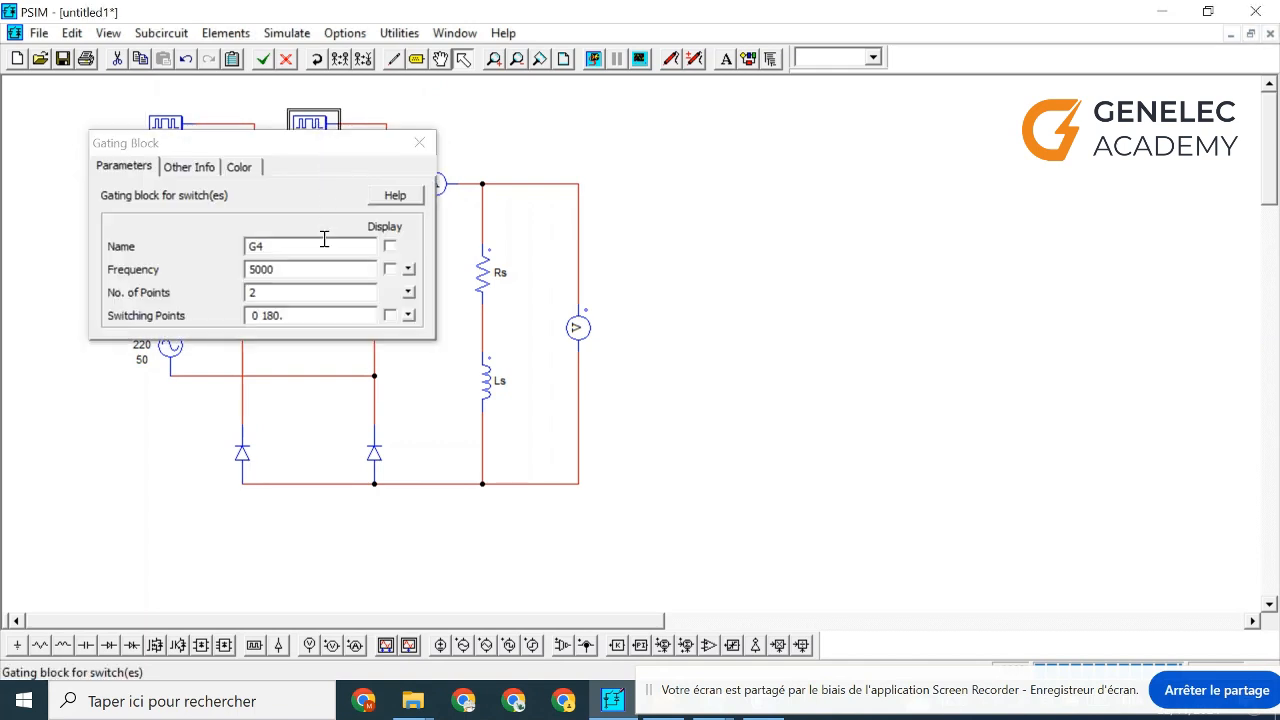
pyautogui.doubleClick(253, 316)
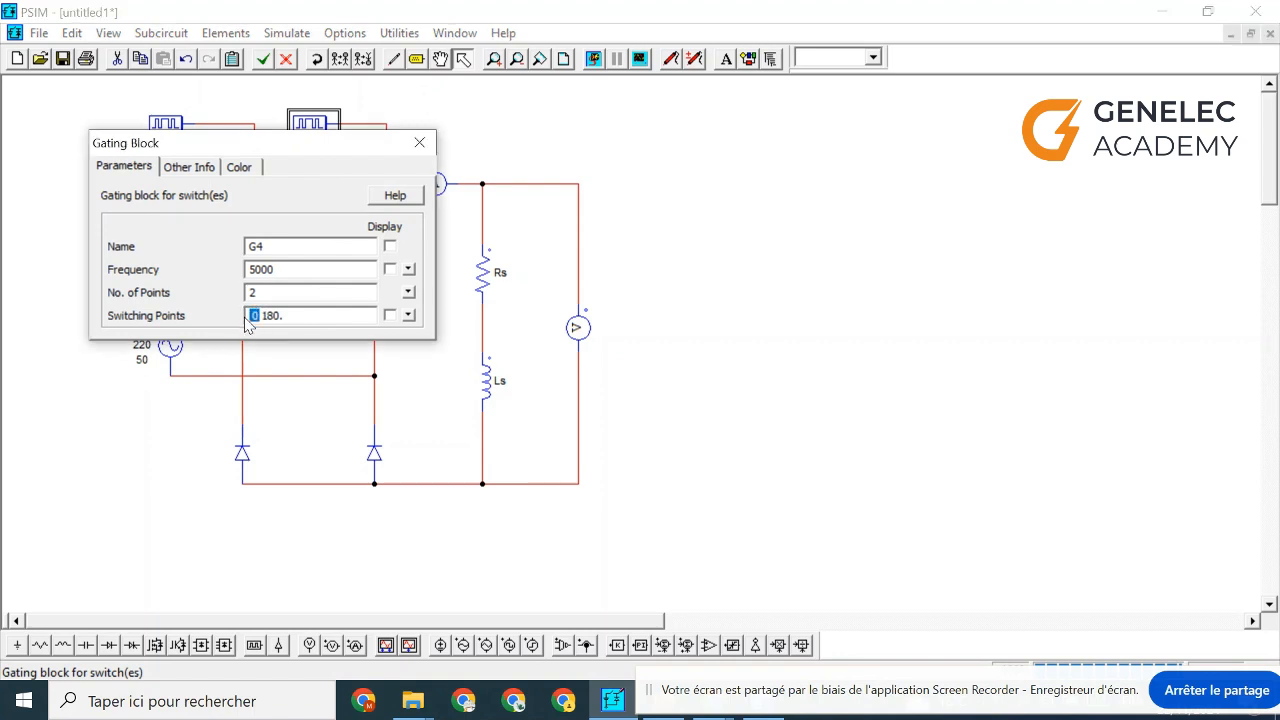
pyautogui.write('210')
pyautogui.moveTo(290, 313); pyautogui.dragTo(270, 315)
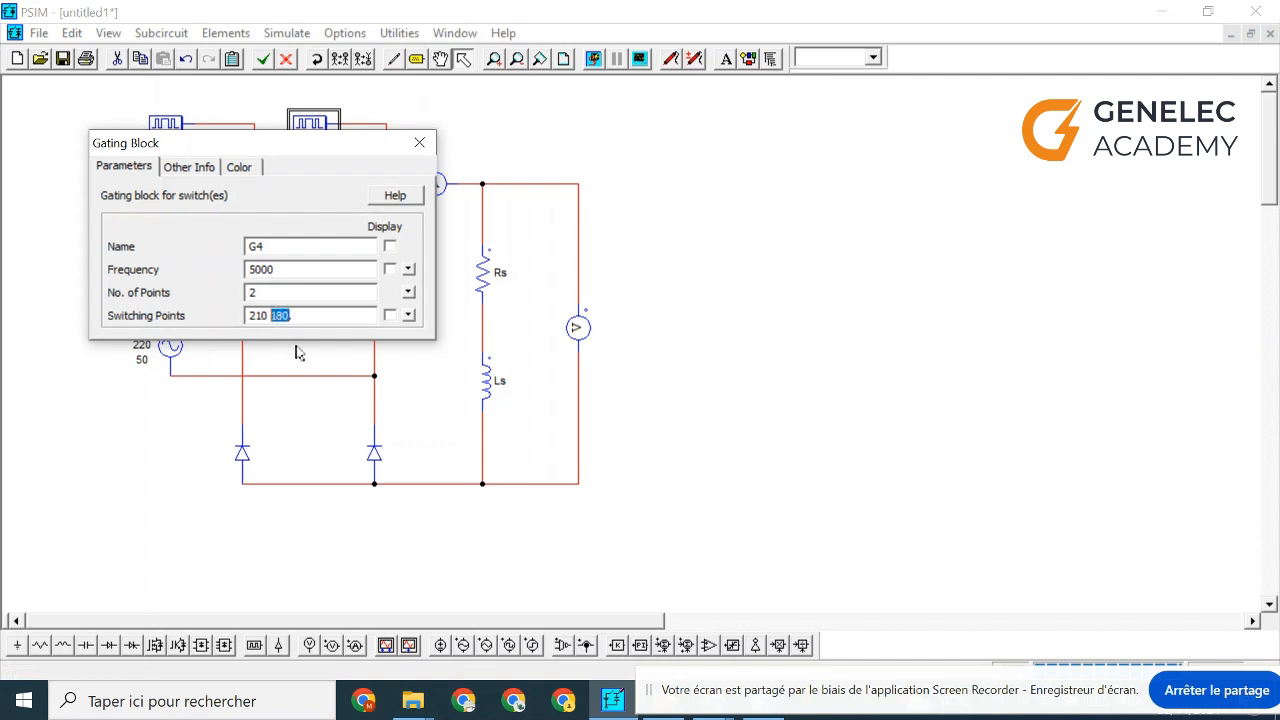
pyautogui.write('36')
pyautogui.moveTo(273, 315); pyautogui.dragTo(289, 318)
pyautogui.click(296, 317)
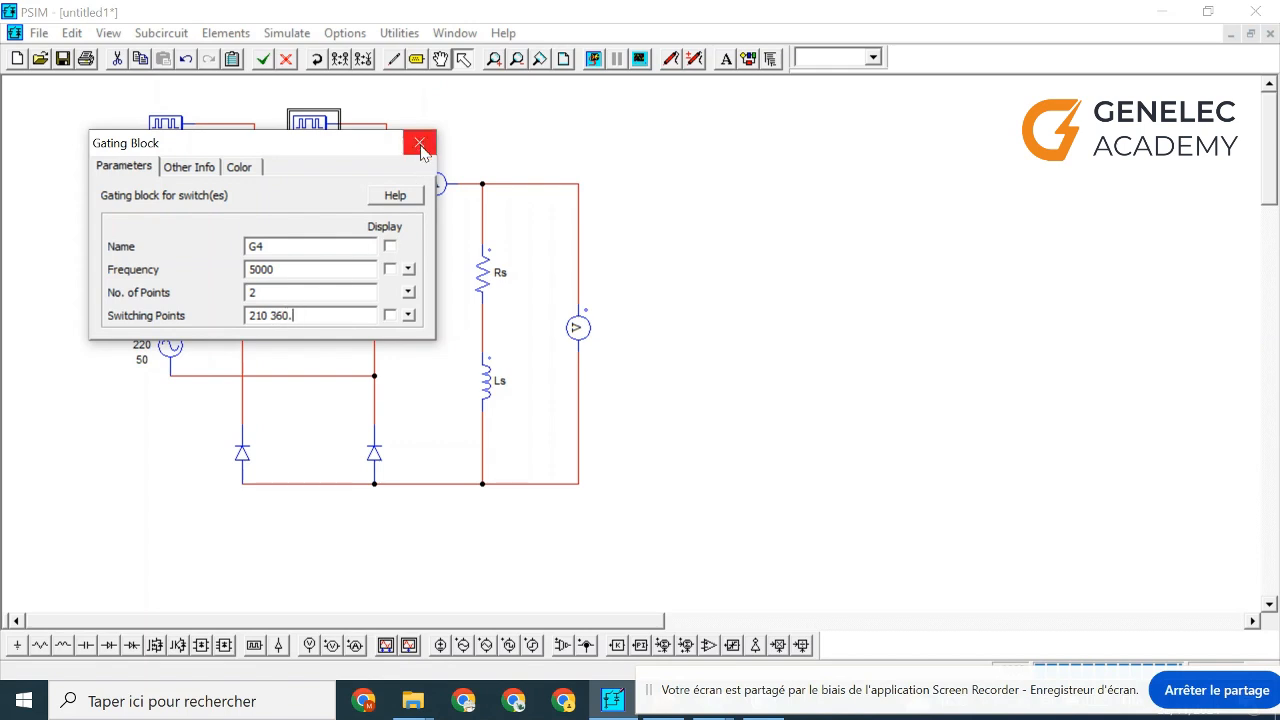
pyautogui.click(268, 271)
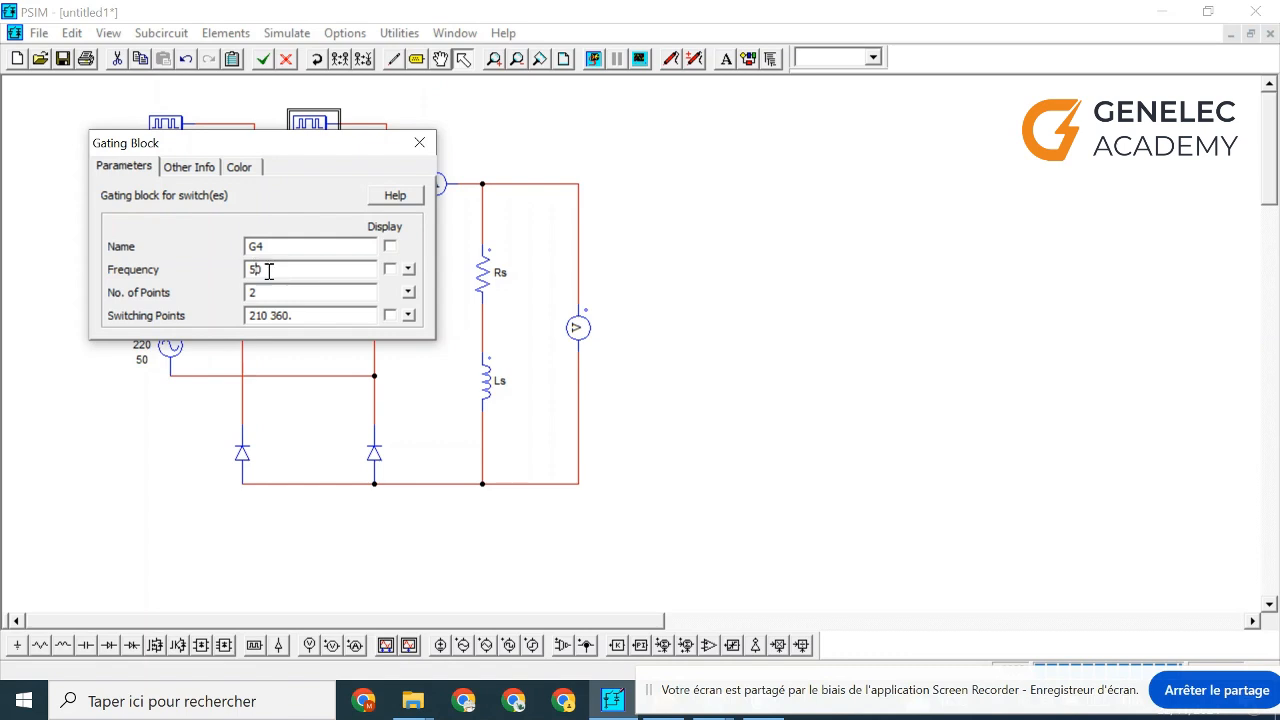
pyautogui.click(420, 143)
pyautogui.click(429, 269)
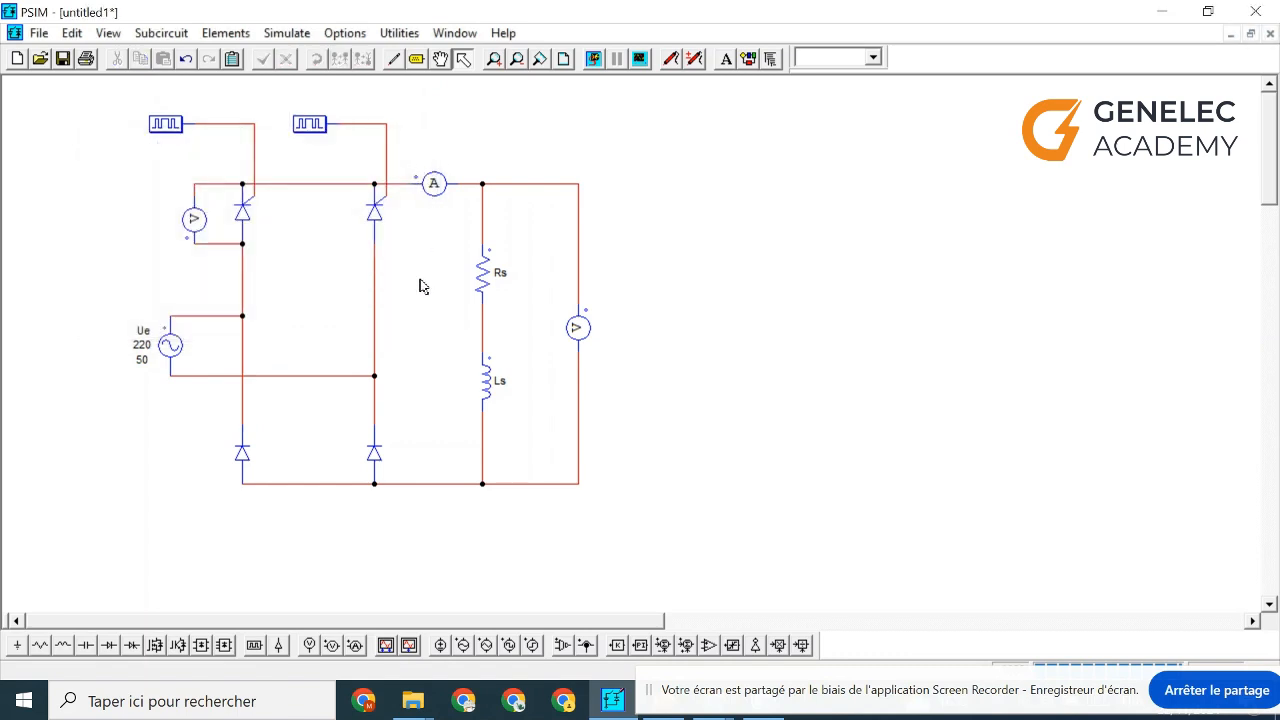
# Select the whole circuit and move it slightly down and to the right on the sheet
pyautogui.hotkey('ctrl', 'a')
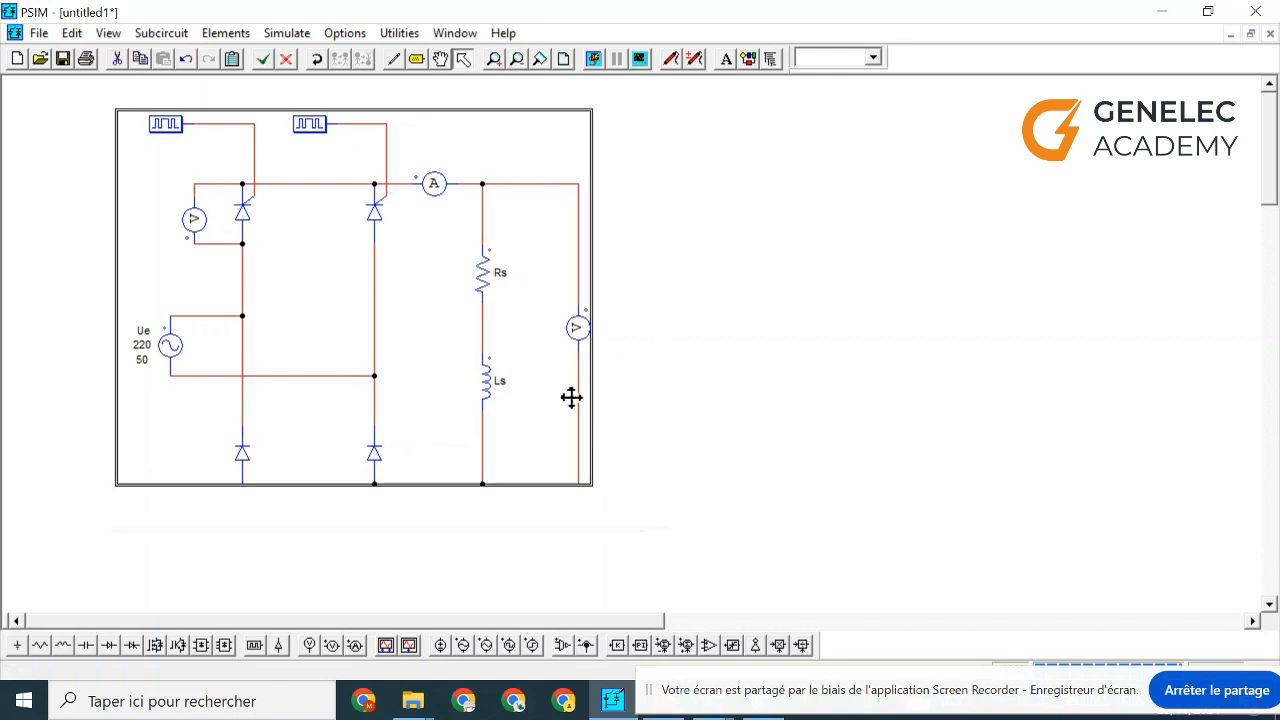
pyautogui.moveTo(577, 331); pyautogui.dragTo(589, 367)
pyautogui.click(685, 373)
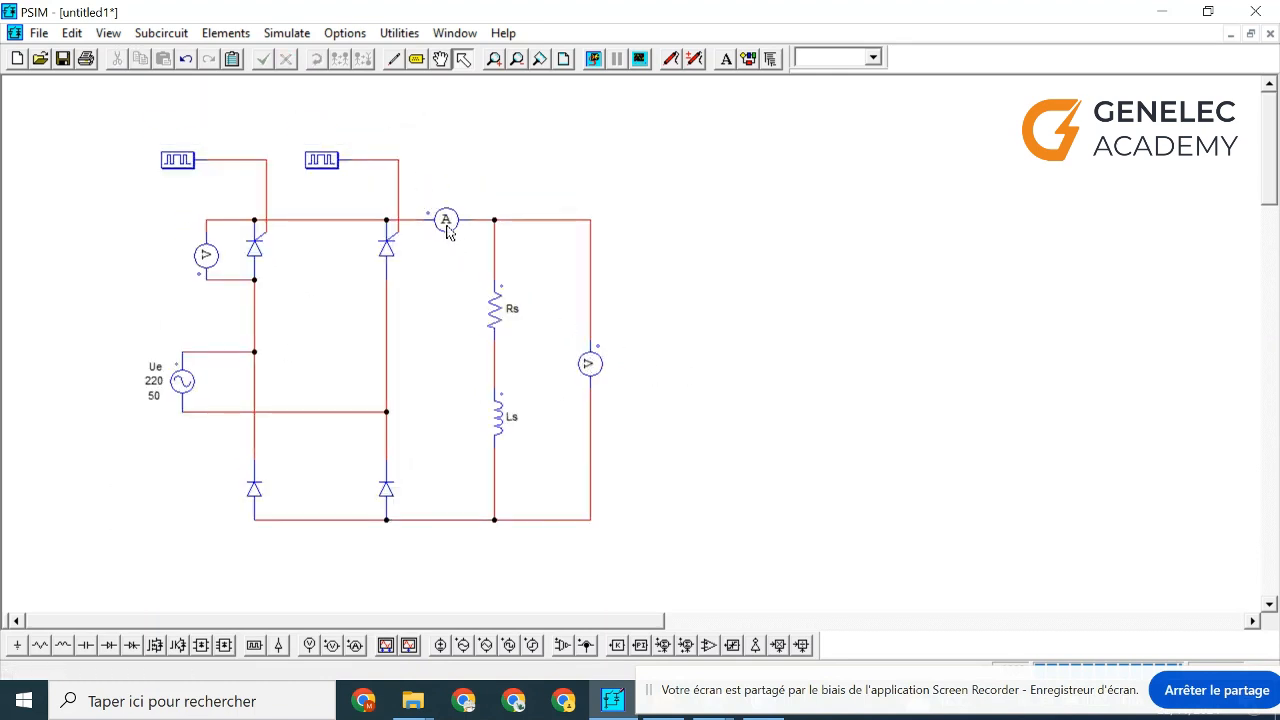
# Place a Simulation Control element in the empty area above and to the right of the circuit
pyautogui.click(296, 37)
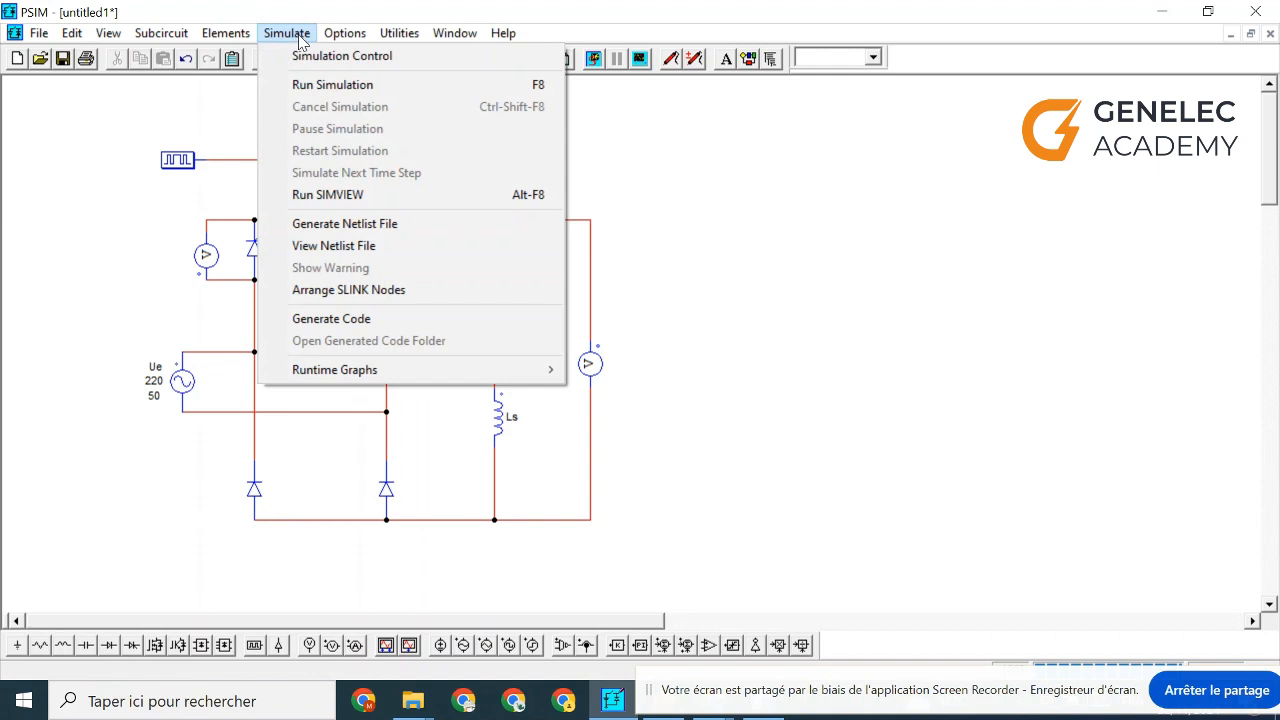
pyautogui.click(306, 57)
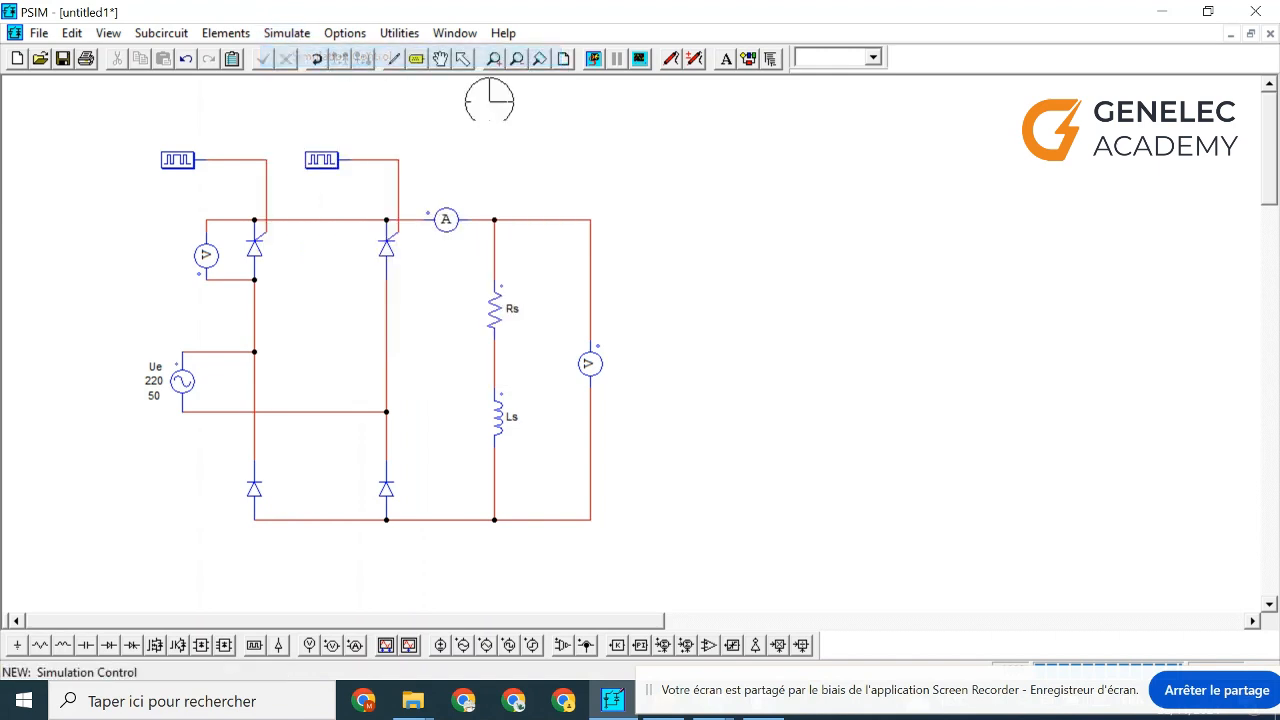
pyautogui.click(701, 150)
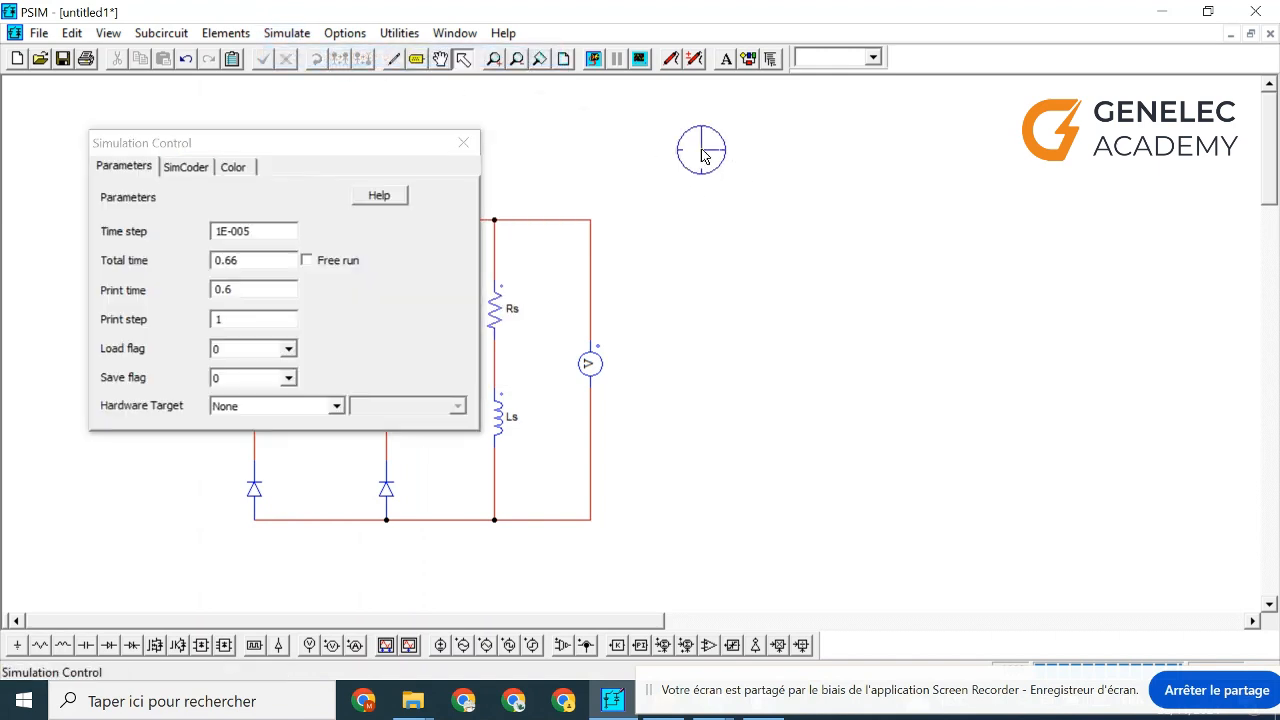
# Set the simulation's total time to 0.77 and its print time to 0.7
pyautogui.click(225, 261)
pyautogui.moveTo(230, 263); pyautogui.dragTo(251, 262)
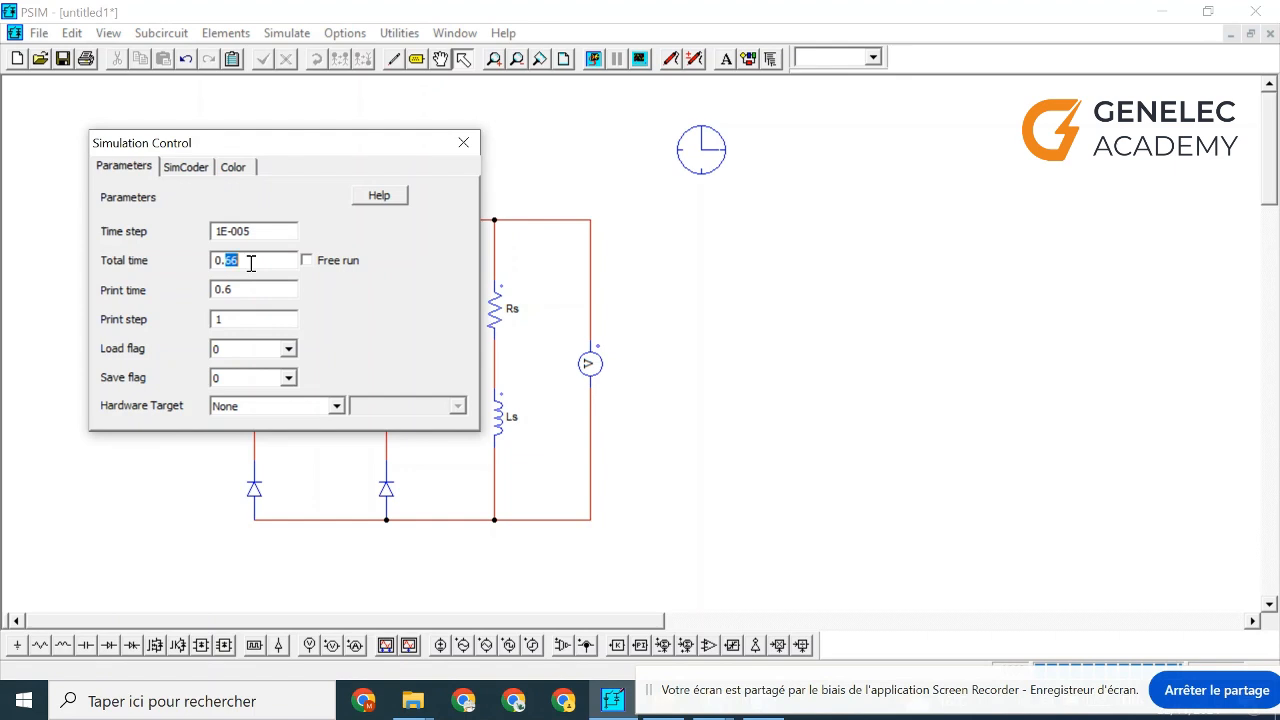
pyautogui.write('77')
pyautogui.moveTo(226, 290); pyautogui.dragTo(247, 290)
pyautogui.write('7')
pyautogui.moveTo(234, 319); pyautogui.dragTo(212, 321)
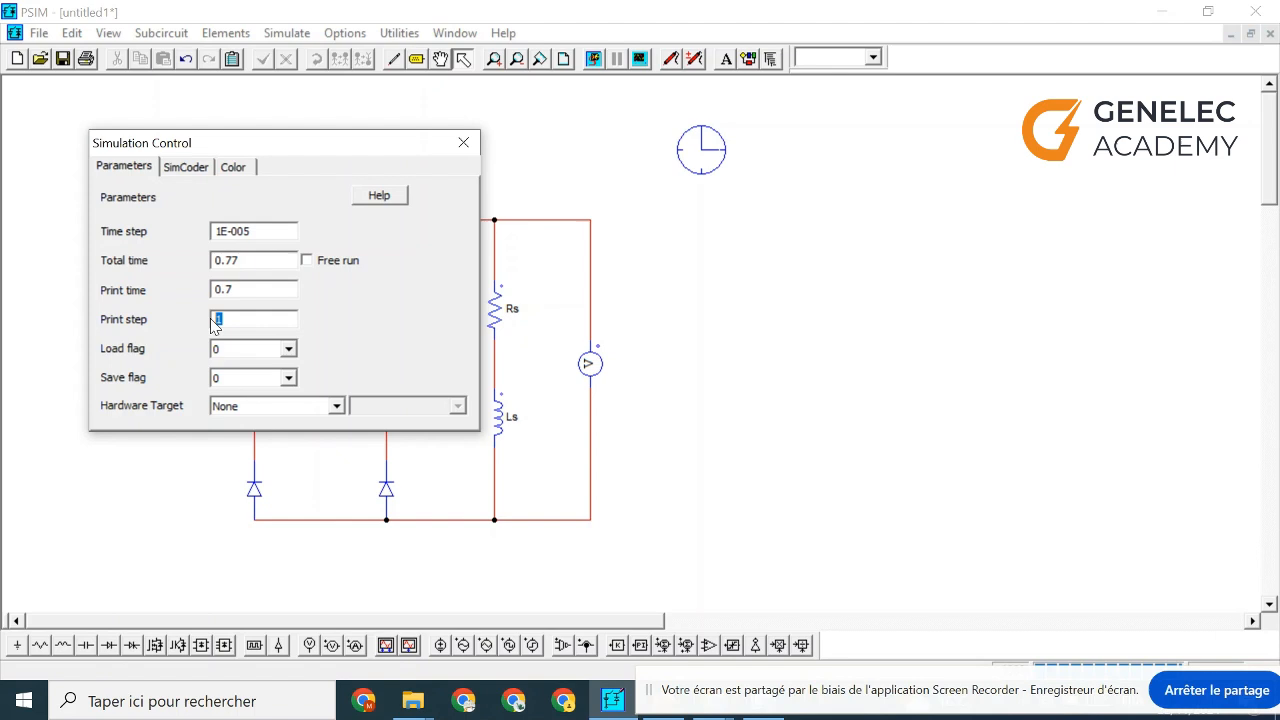
pyautogui.click(463, 143)
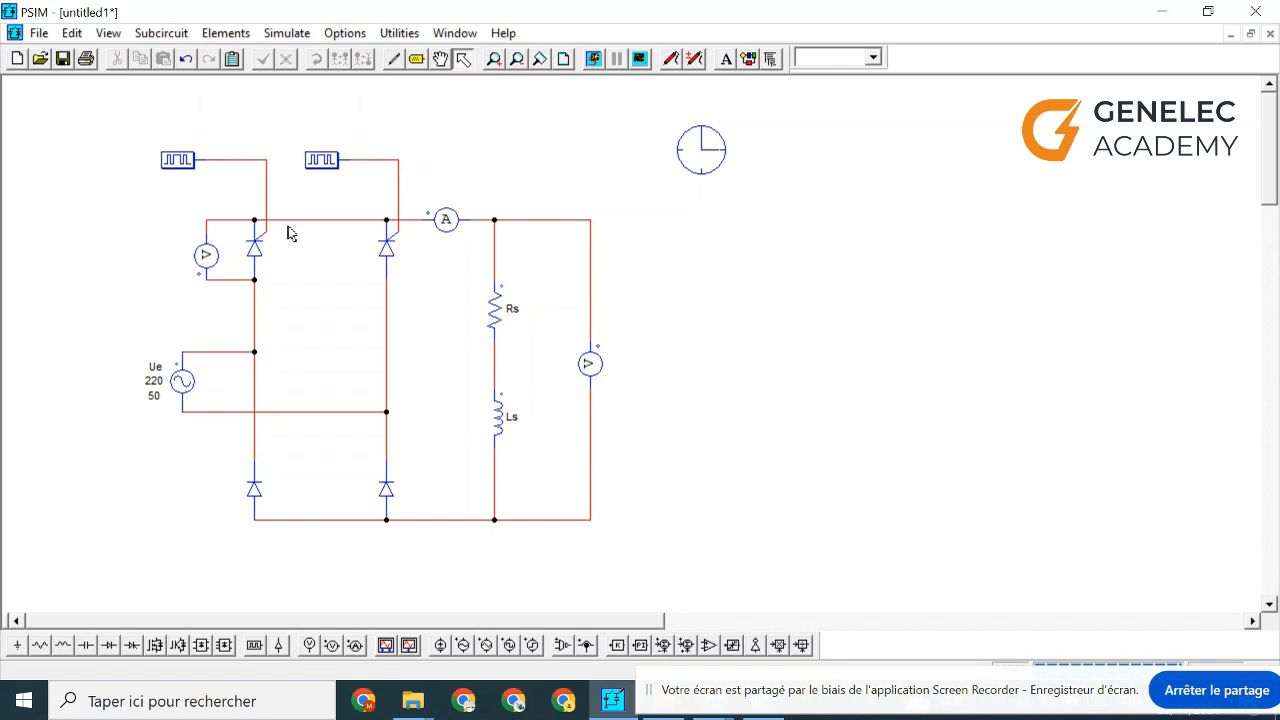
# Open the current probe's parameters and close them, and rename the voltage probe across the load to Us
pyautogui.doubleClick(448, 222)
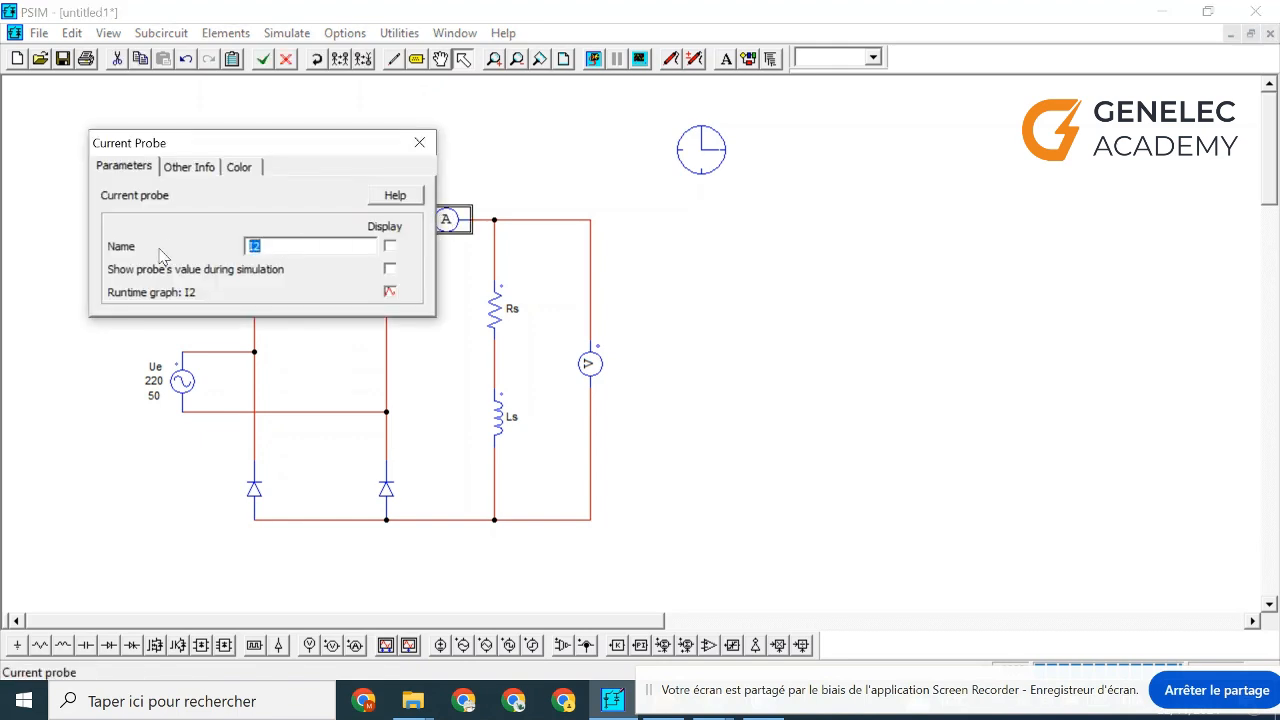
pyautogui.click(419, 142)
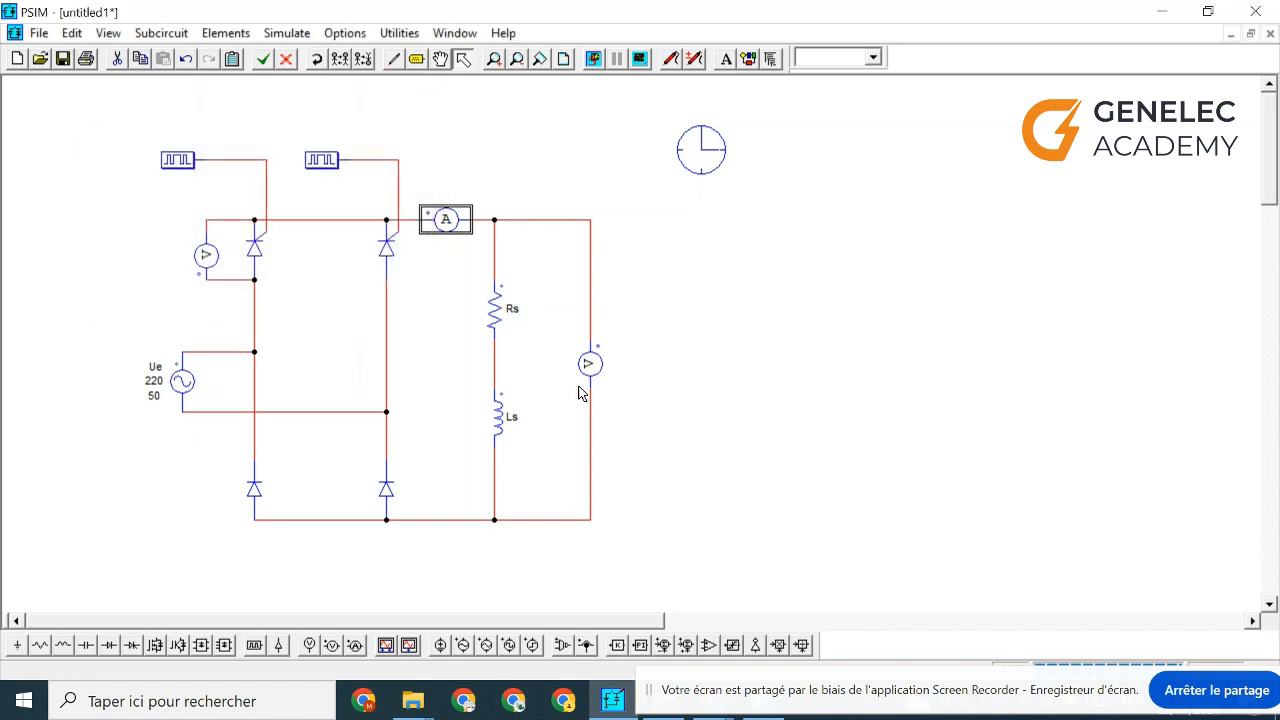
pyautogui.doubleClick(590, 367)
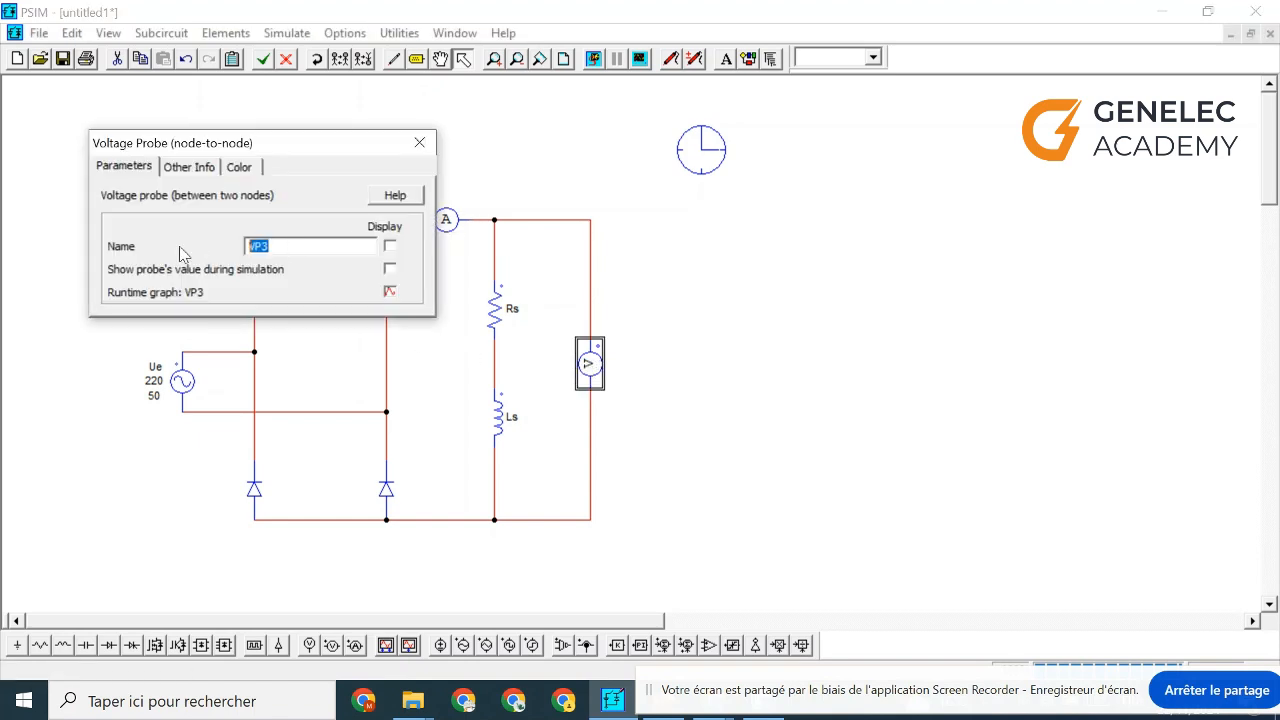
pyautogui.write('Us')
pyautogui.click(420, 143)
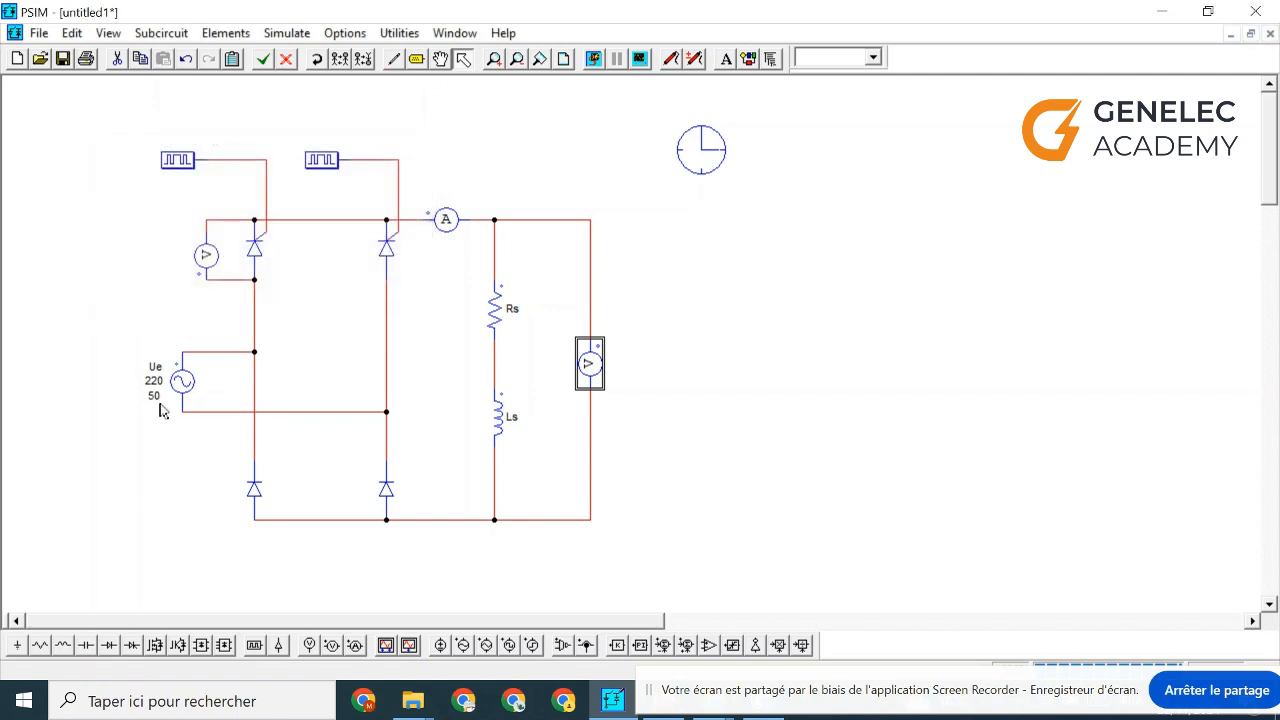
# Rename the voltage probe across the left thyristor to Vth1
pyautogui.doubleClick(204, 255)
pyautogui.click(286, 245)
pyautogui.moveTo(286, 245); pyautogui.dragTo(190, 250)
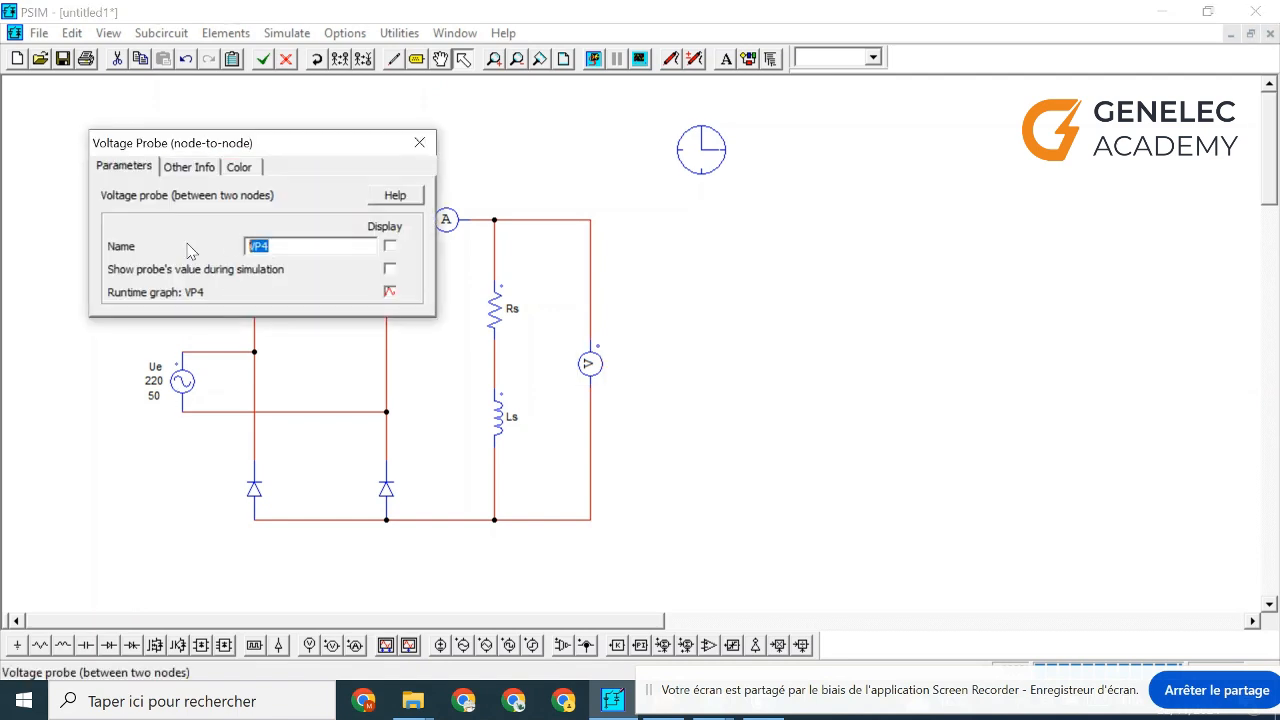
pyautogui.write('Vth1')
pyautogui.click(420, 143)
pyautogui.click(698, 272)
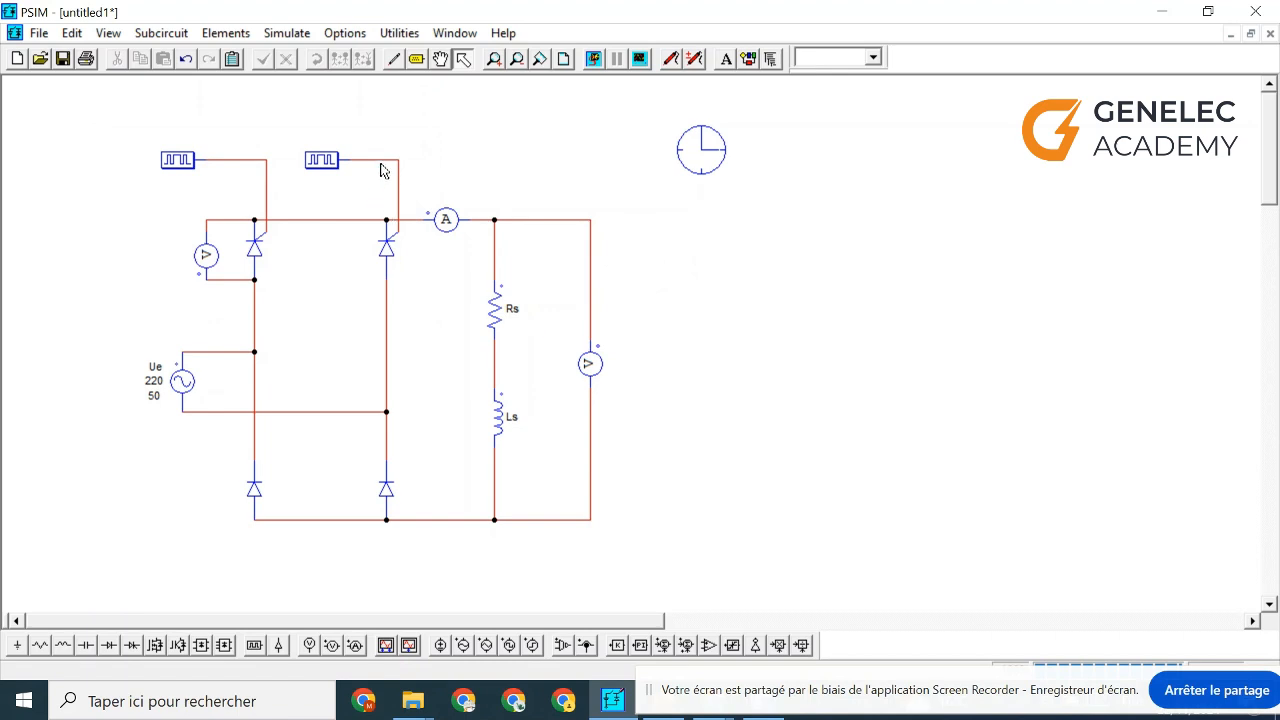
# Run the simulation and plot the load voltage Us as the only displayed curve in Simview
pyautogui.click(286, 33)
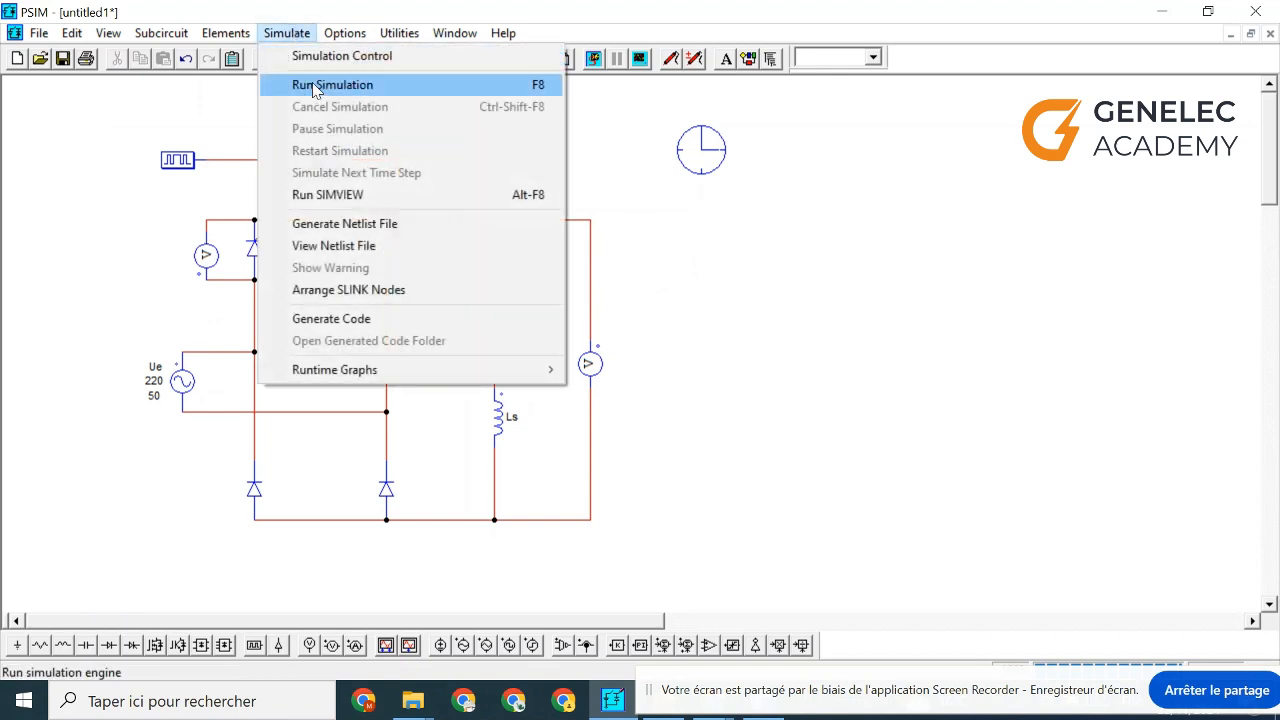
pyautogui.click(316, 88)
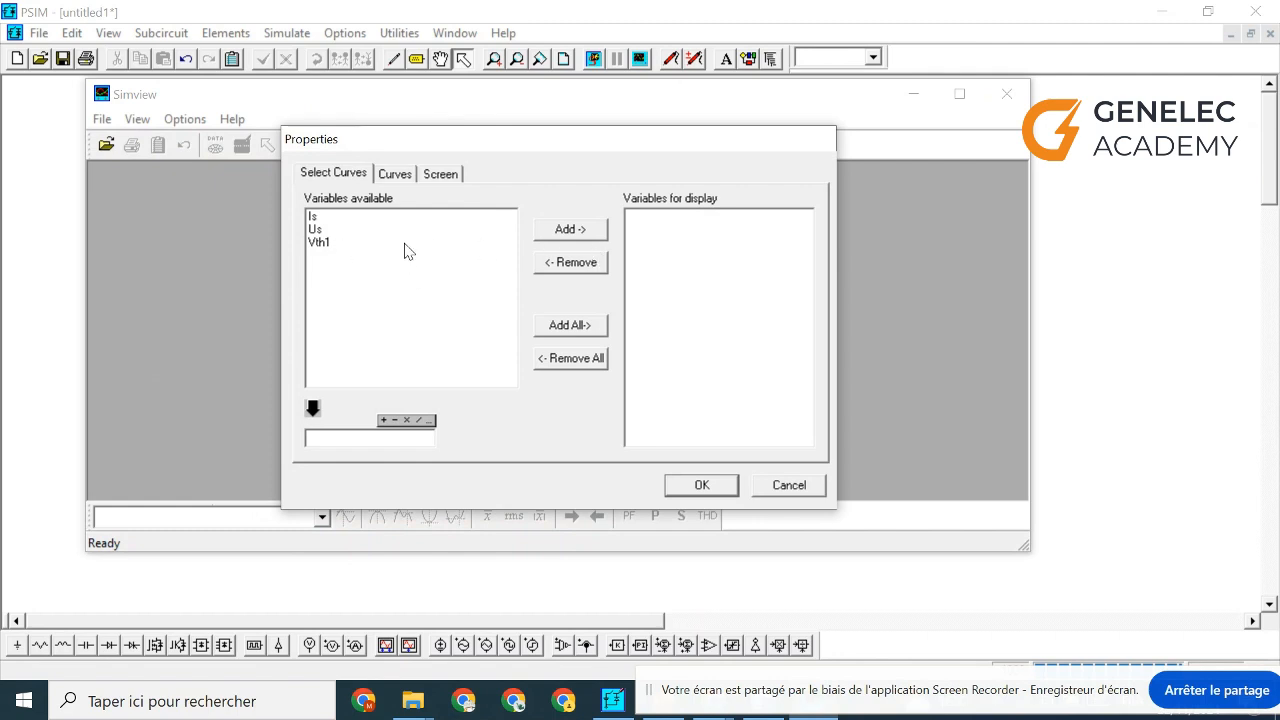
pyautogui.click(324, 231)
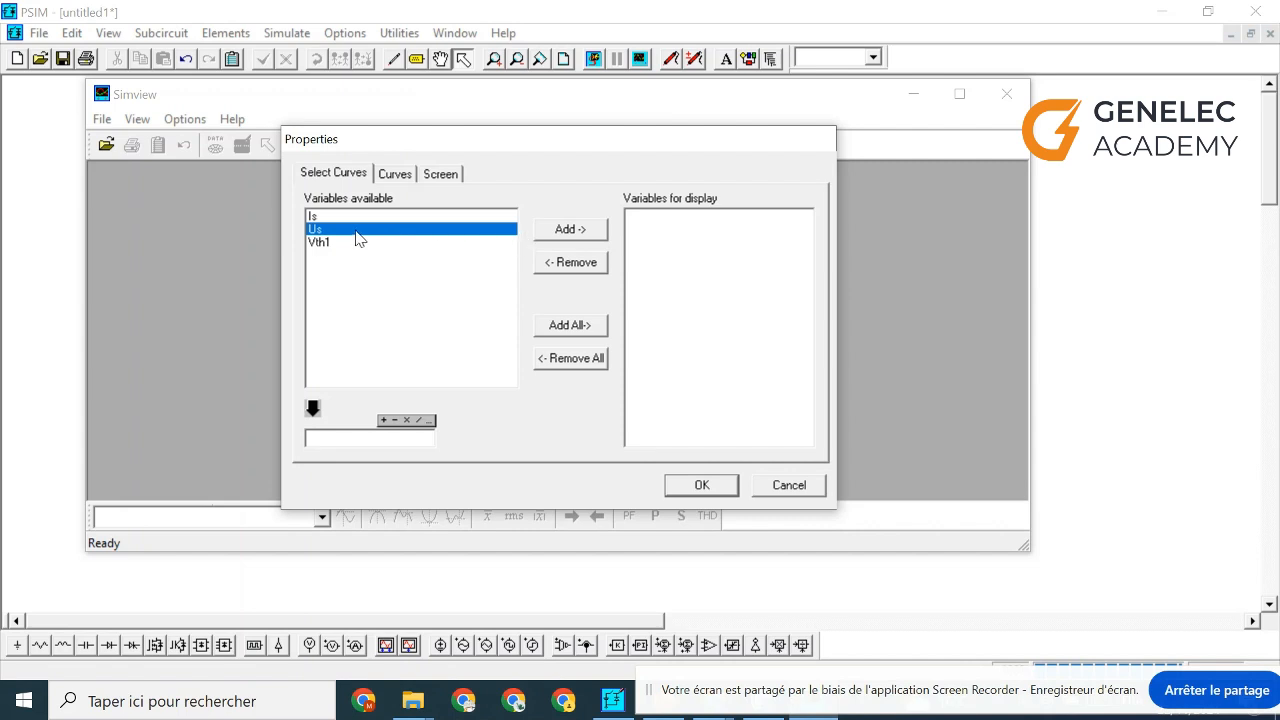
pyautogui.click(566, 230)
pyautogui.click(702, 486)
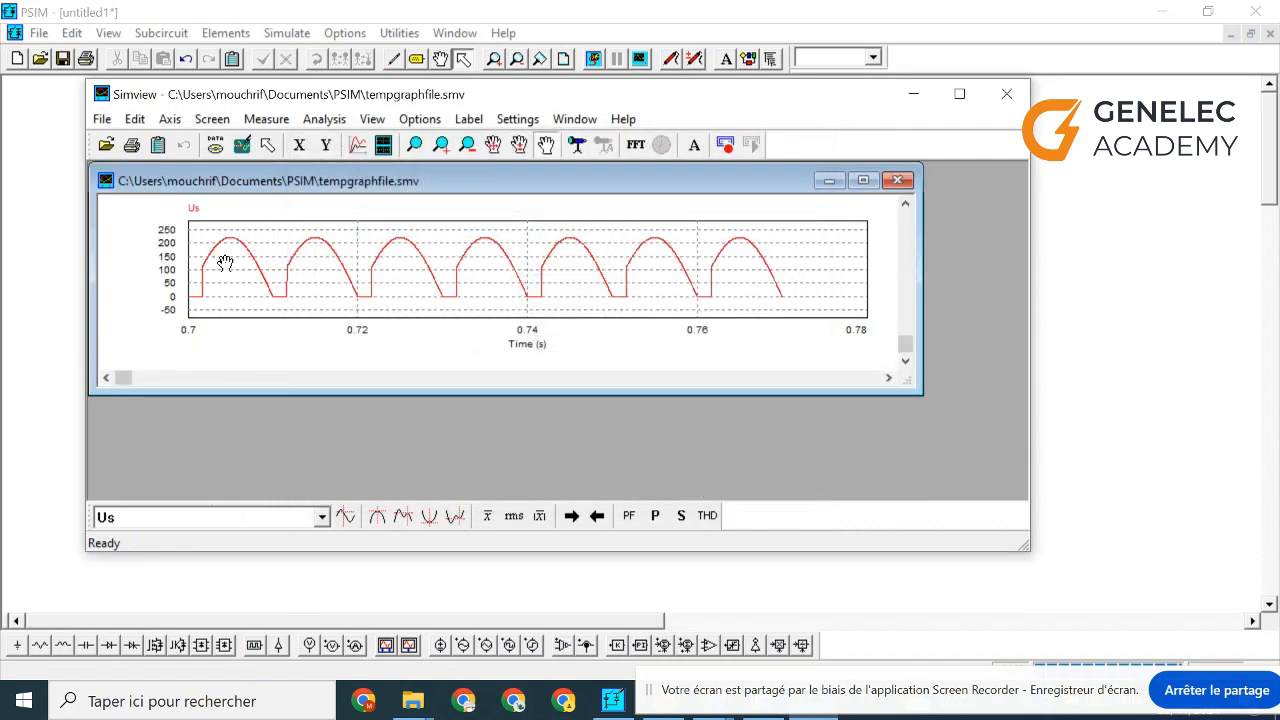
# Maximise the Us graph and the Simview window, and measure the average value of Us over the displayed time range
pyautogui.doubleClick(866, 182)
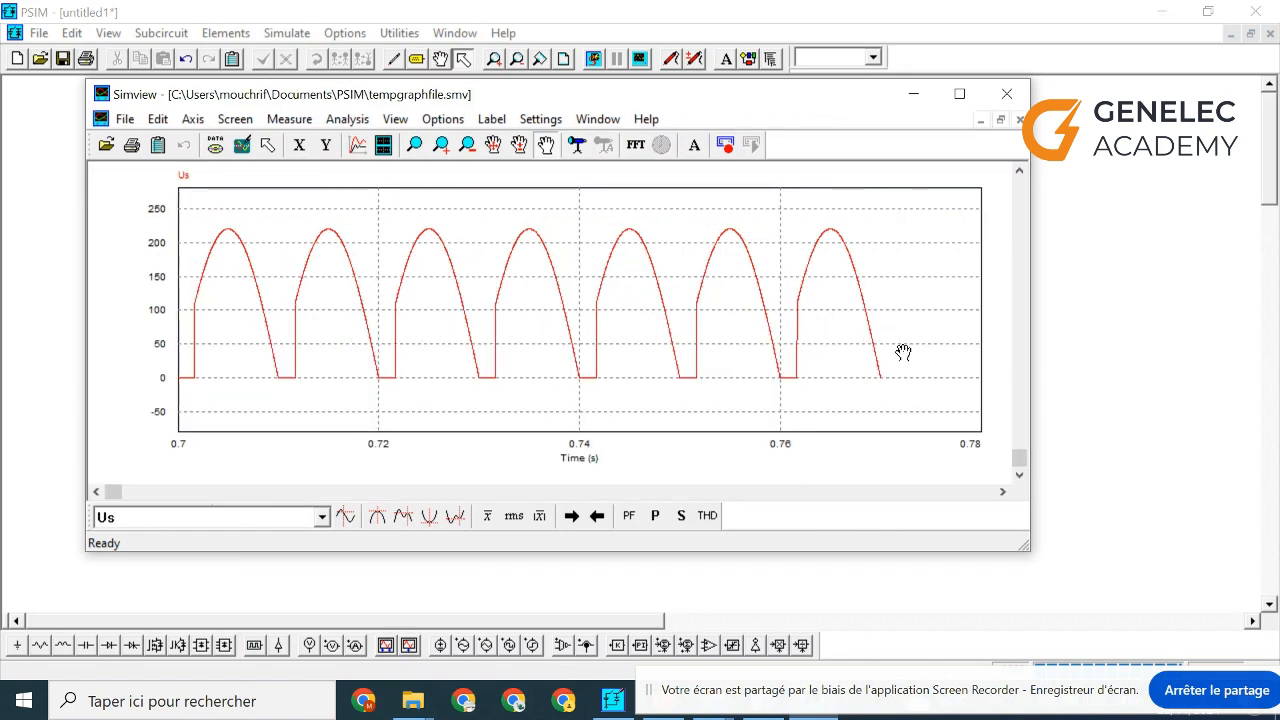
pyautogui.click(959, 94)
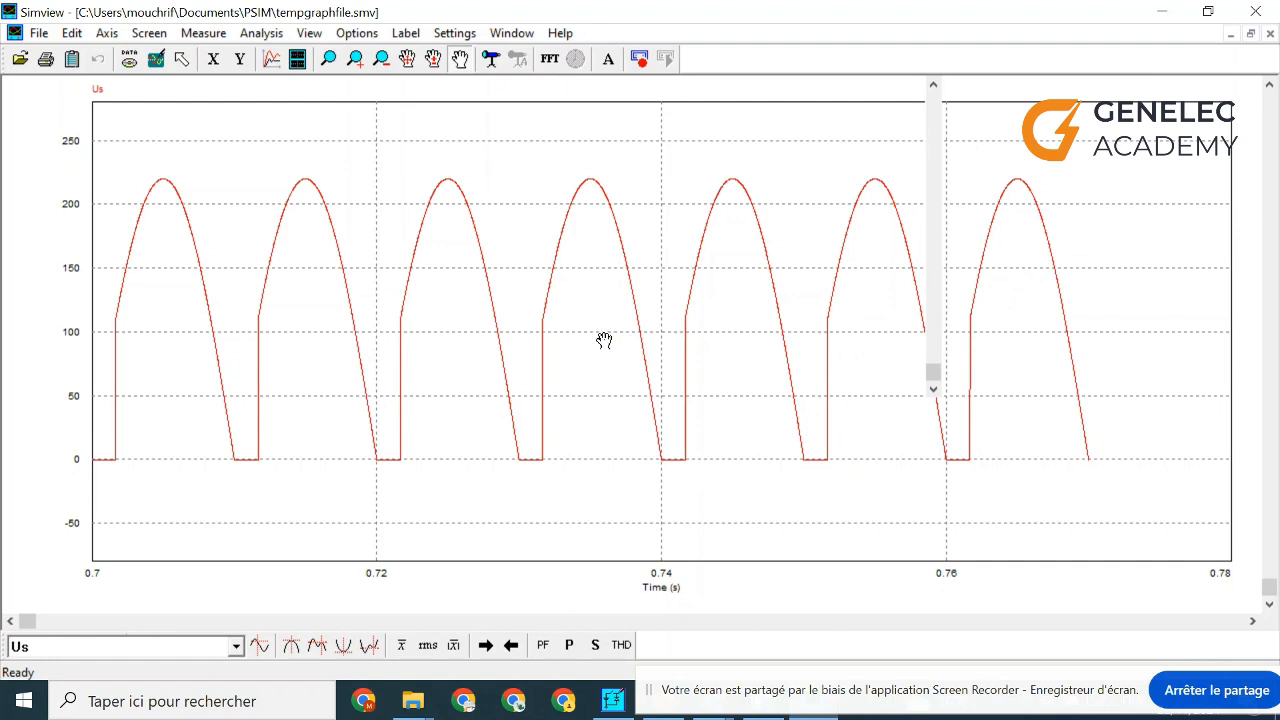
pyautogui.click(402, 648)
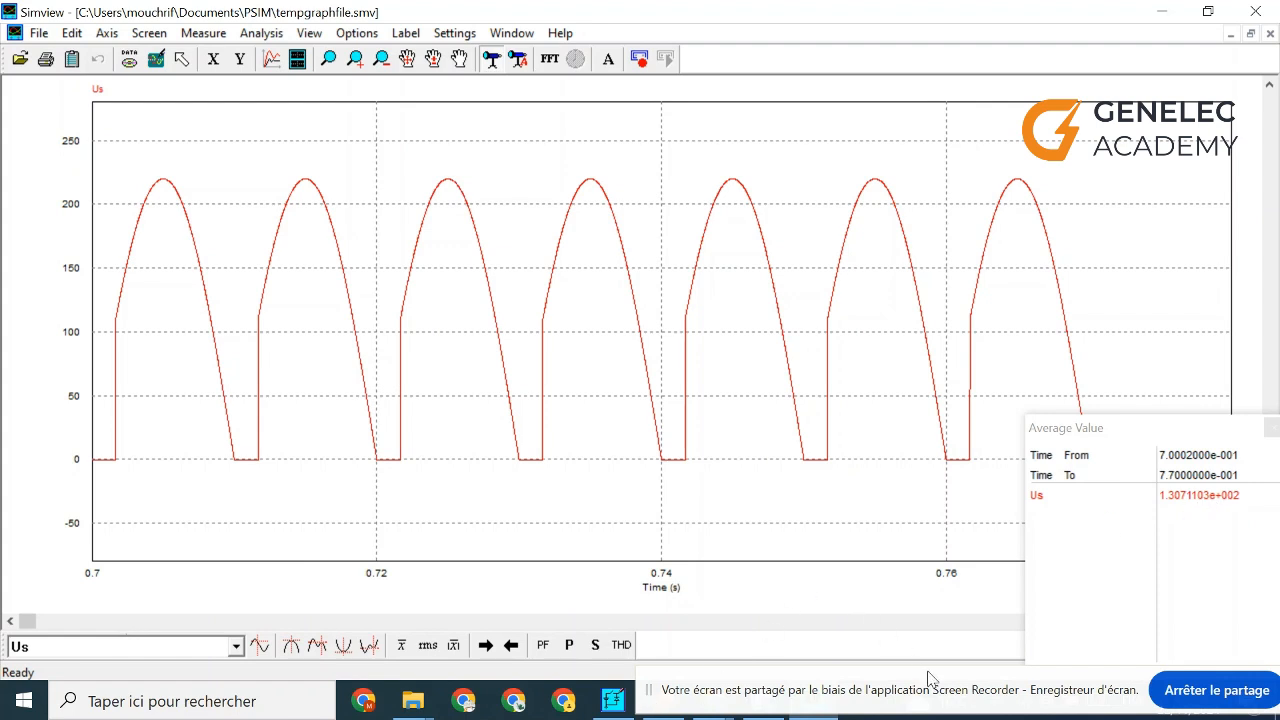
# Switch to the PowerPoint course presentation and open slide 114, after the inductive-load waveforms slide
pyautogui.click(666, 703)
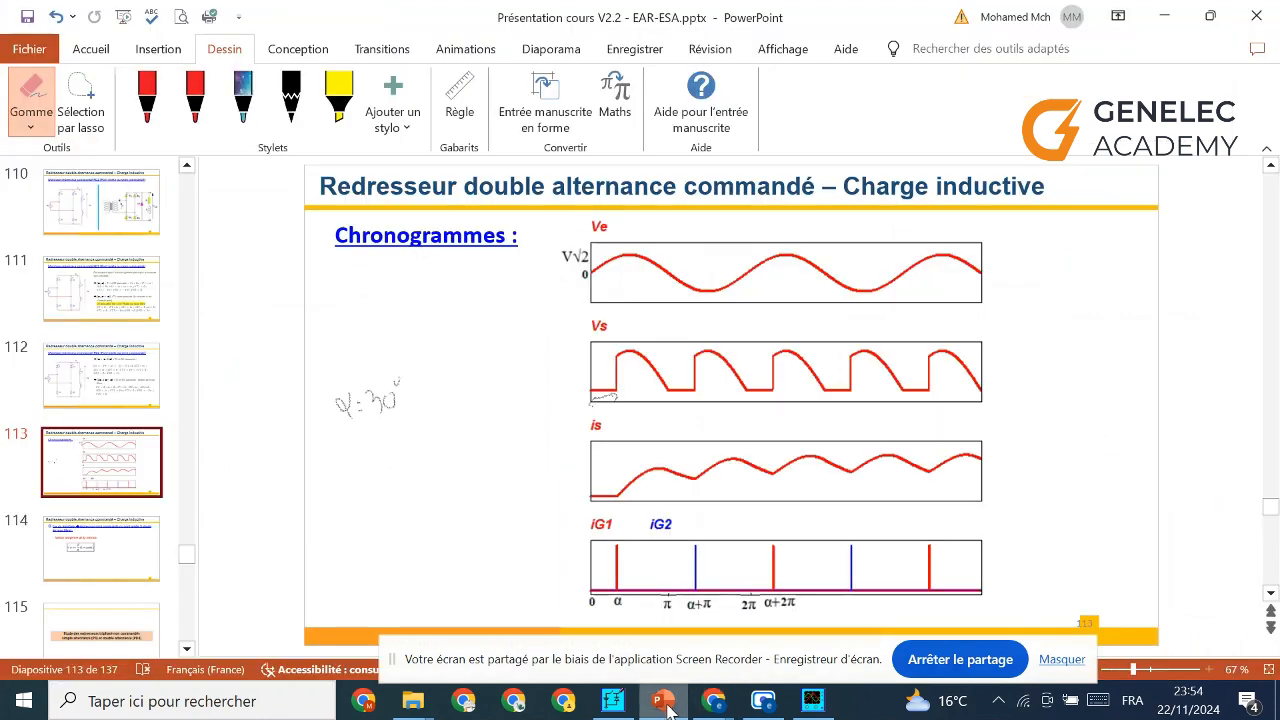
pyautogui.click(122, 558)
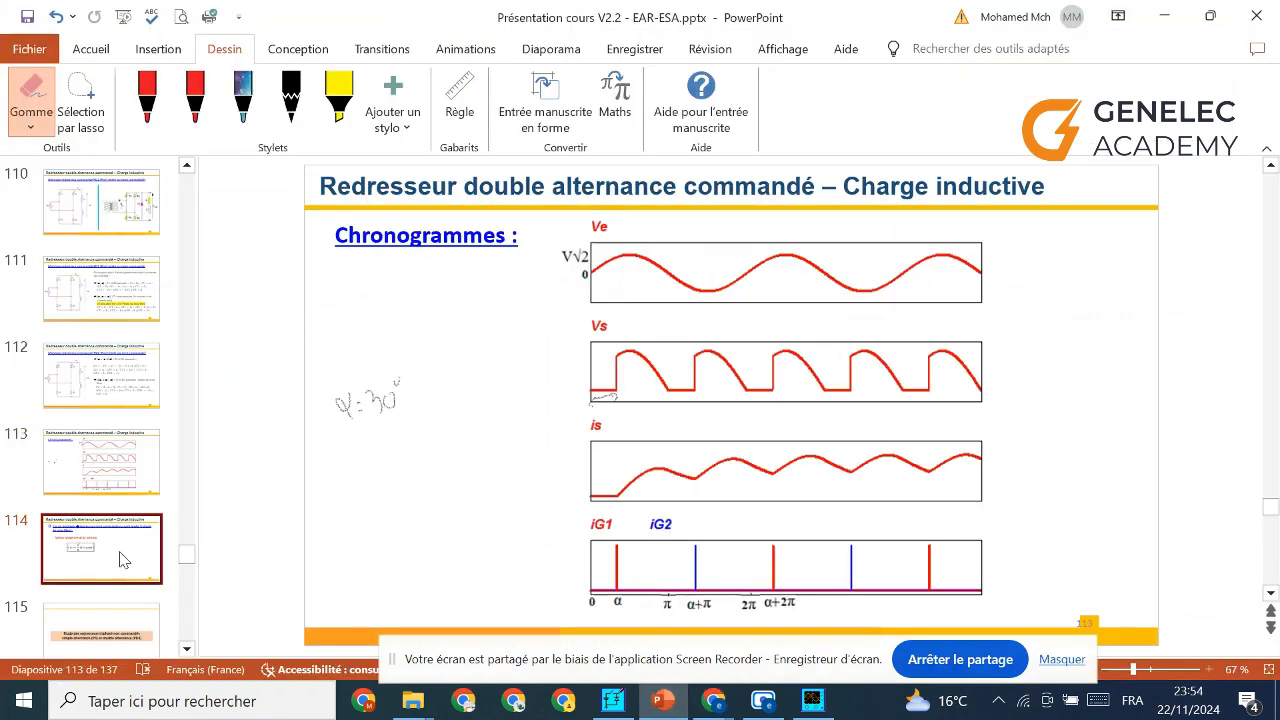